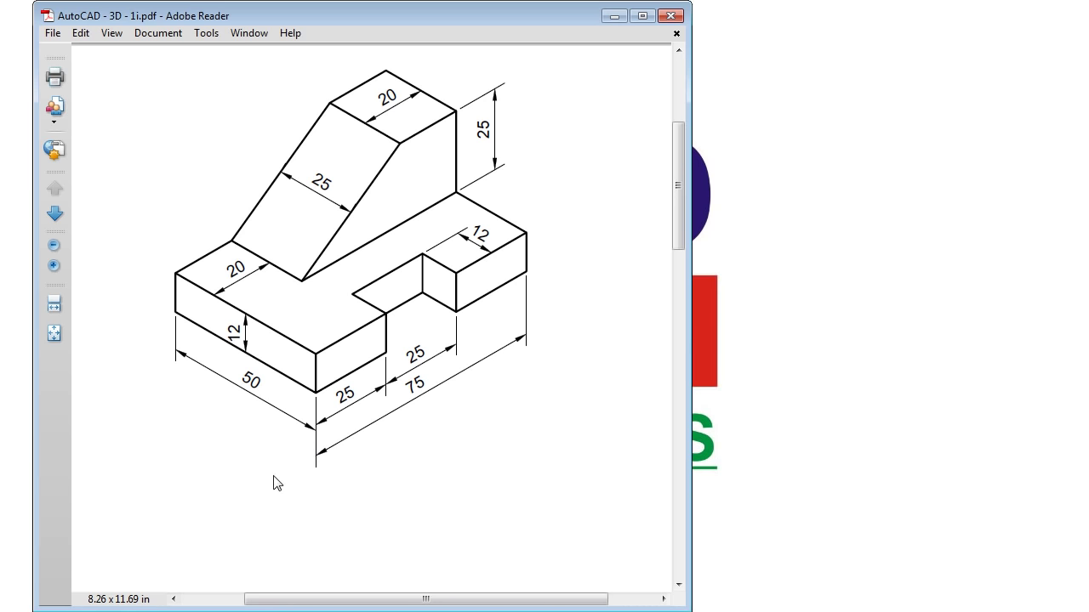
- Review the dimensioned part drawing in Adobe Reader, then switch to the empty Drawing3 in AutoCAD
{"action": "key", "text": "alt+Tab"}
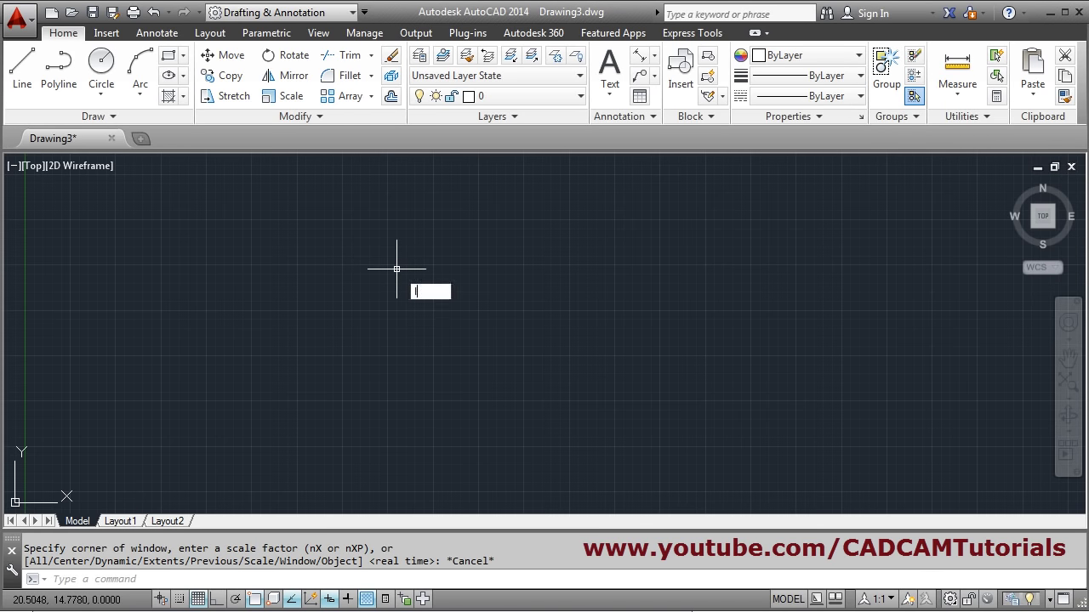
- Set the drawing limits from 0,0 to 150,150
{"action": "key", "text": "Return"}
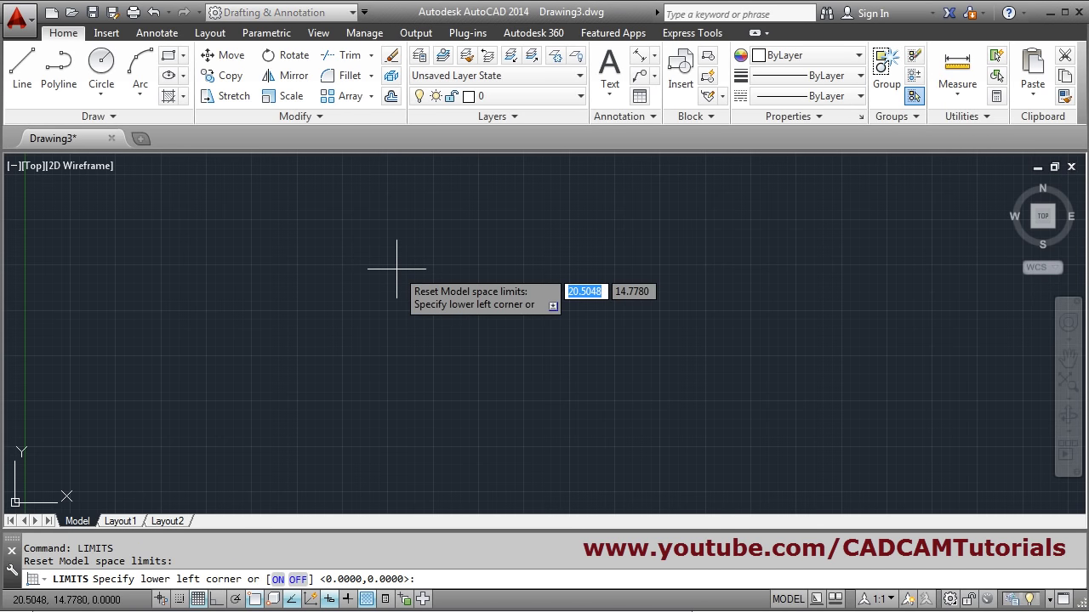
{"action": "type", "text": "0"}
{"action": "key", "text": "comma"}
{"action": "type", "text": "0"}
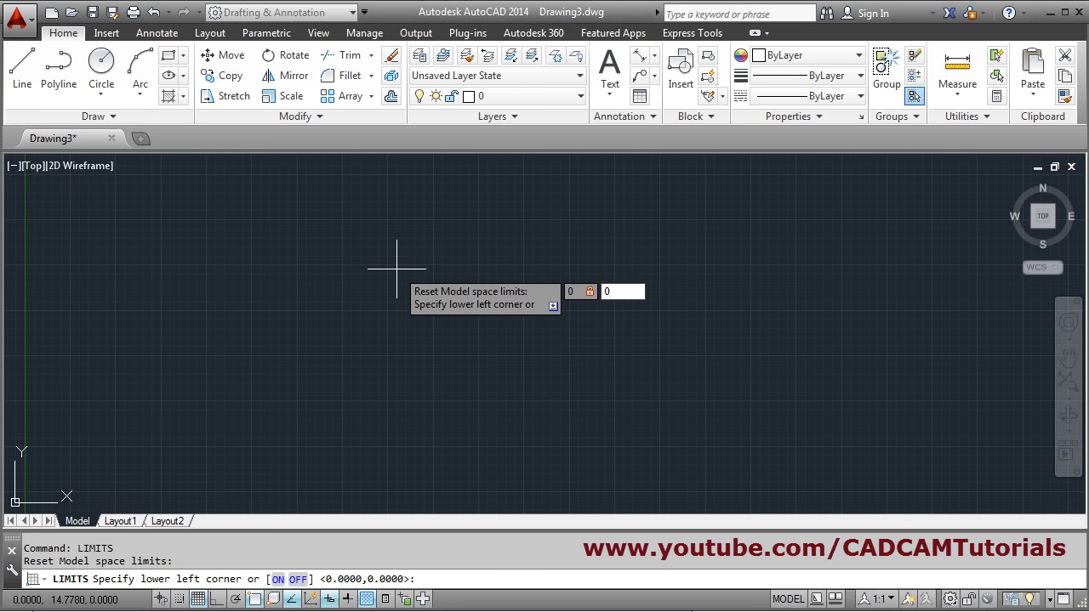
{"action": "key", "text": "Return"}
{"action": "type", "text": "150"}
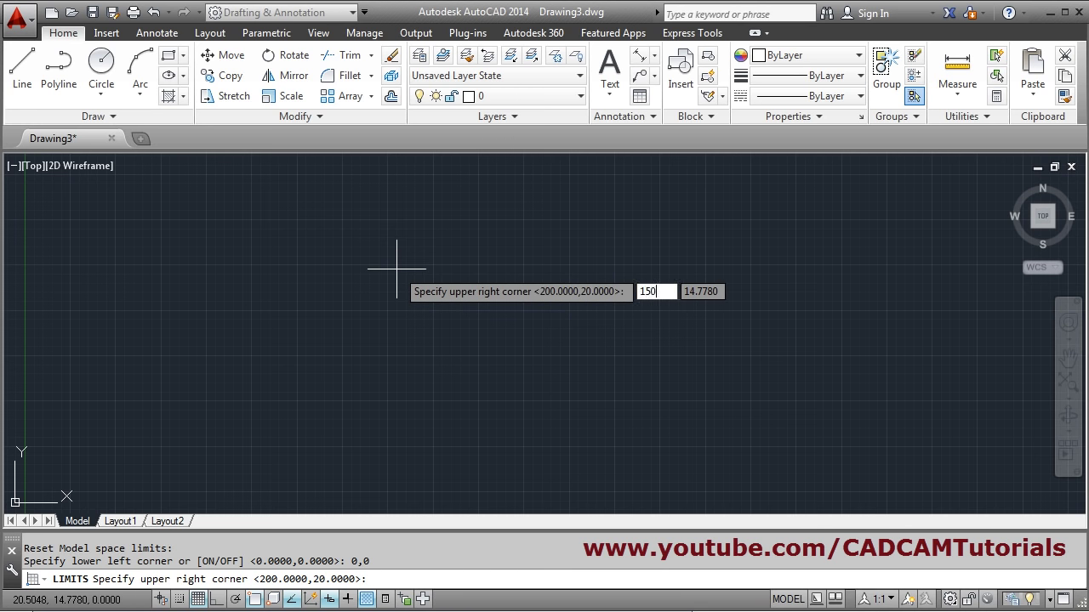
{"action": "key", "text": "comma"}
{"action": "type", "text": "150"}
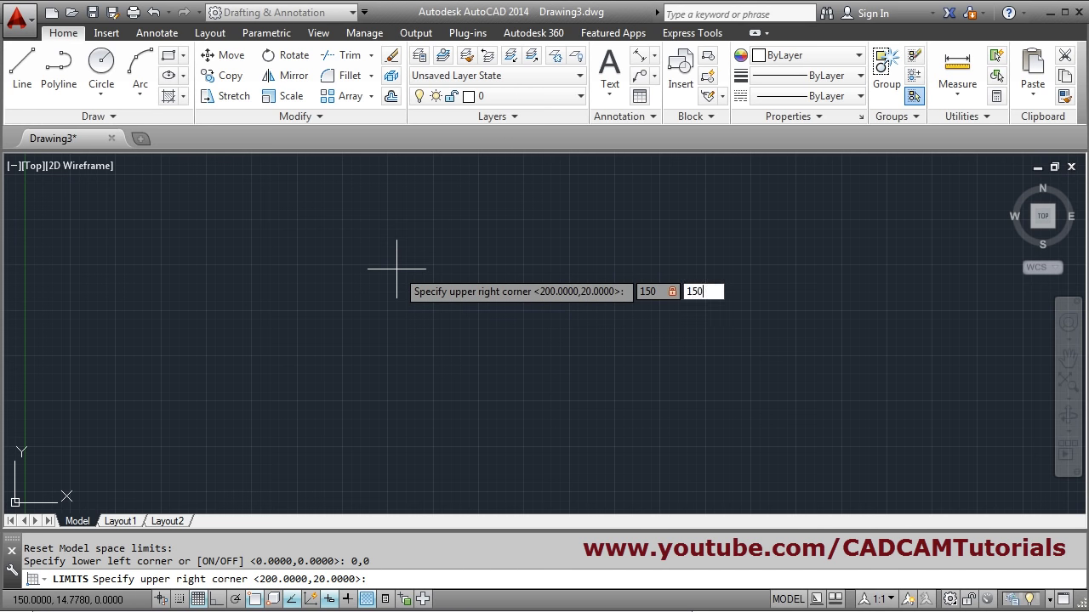
{"action": "key", "text": "Return"}
- Zoom All to fit the view to the 150 by 150 limits
{"action": "type", "text": "z"}
{"action": "key", "text": "Return"}
{"action": "type", "text": "a"}
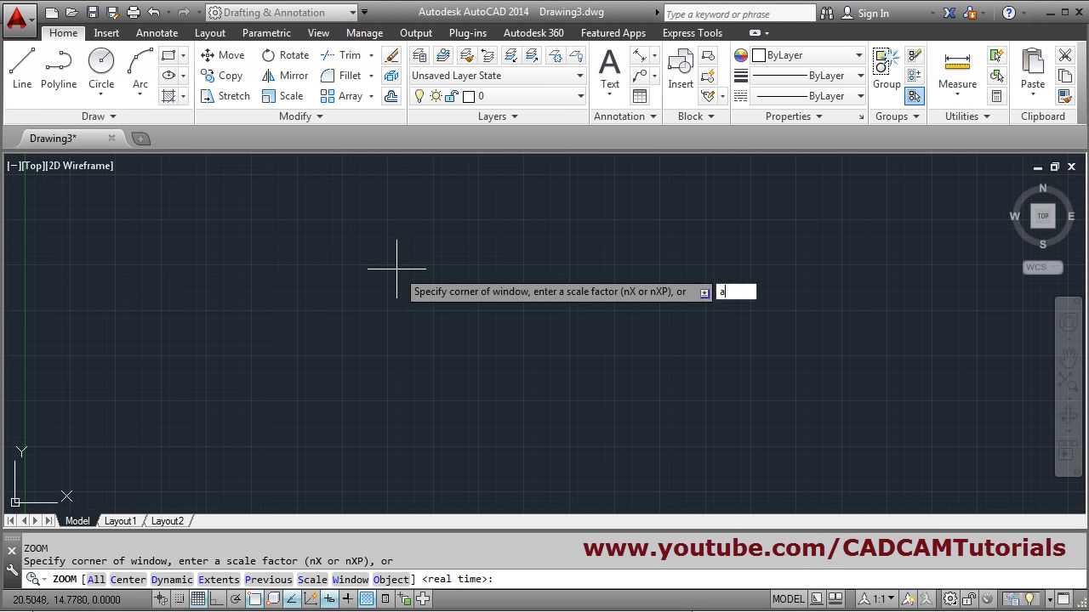
{"action": "key", "text": "Return"}
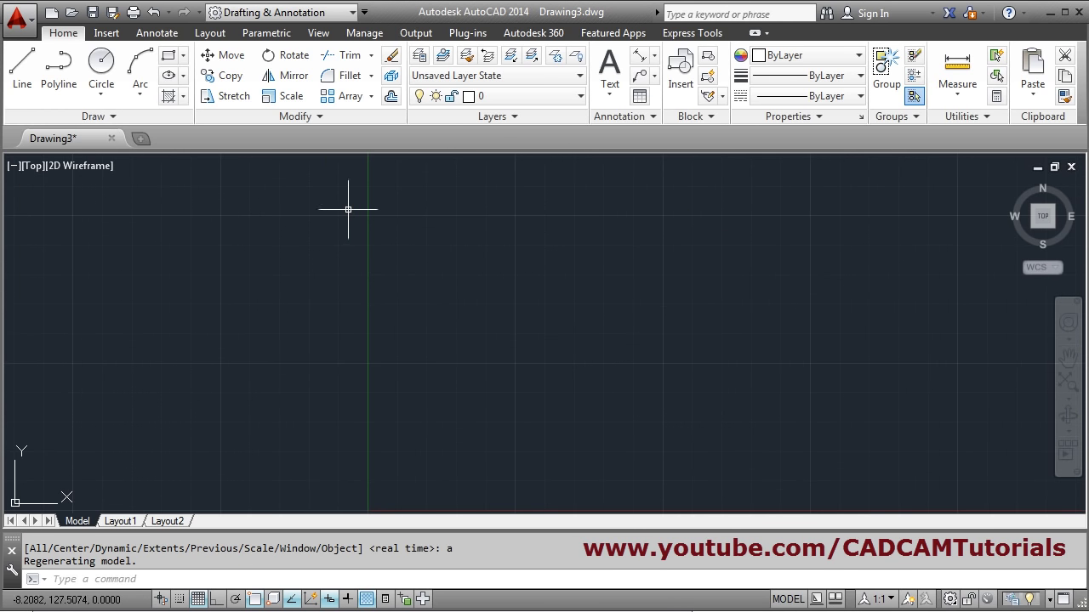
- Switch to the 3D Modeling workspace and the SE Isometric view
{"action": "left_click", "coordinate": [300, 20]}
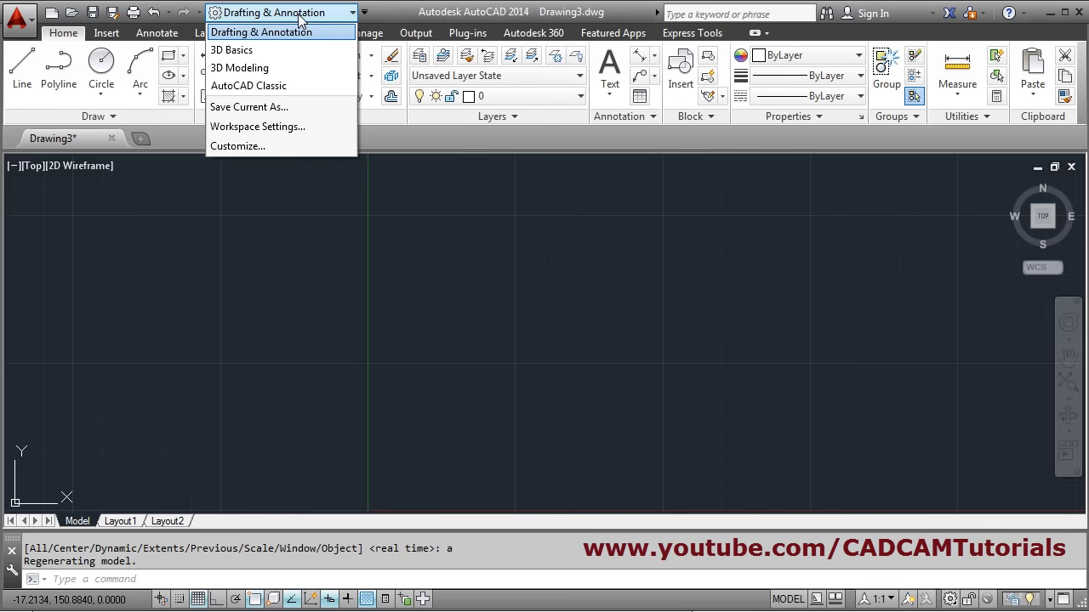
{"action": "left_click", "coordinate": [260, 70]}
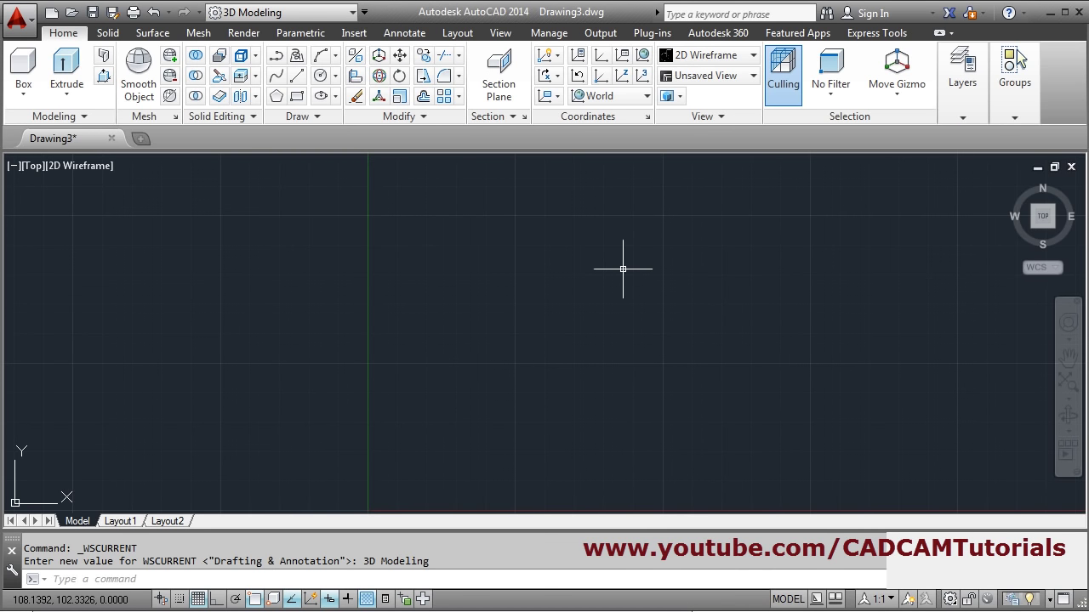
{"action": "left_click", "coordinate": [738, 78]}
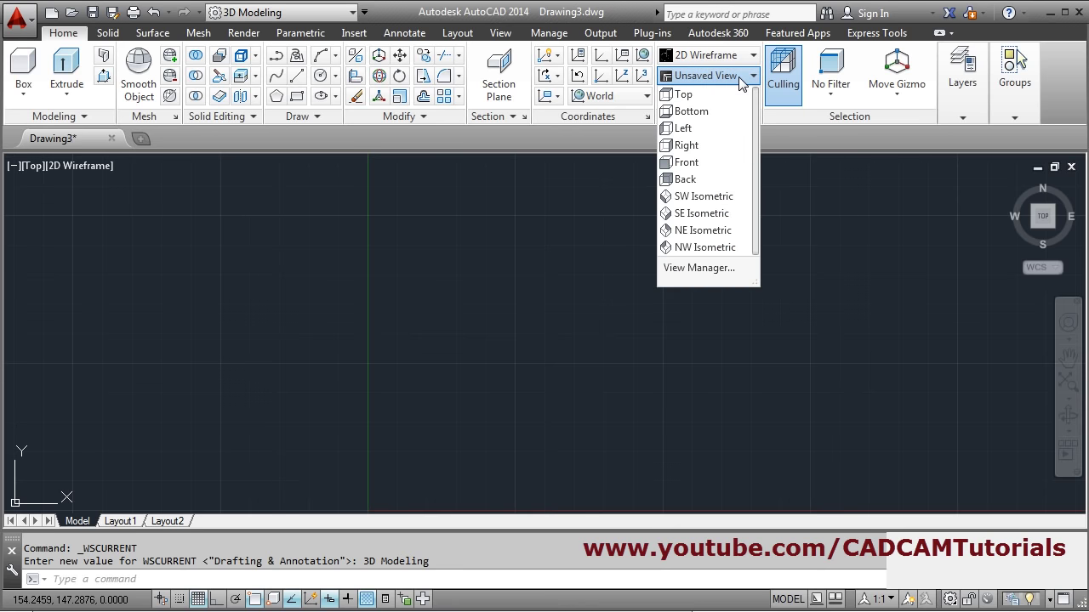
{"action": "left_click", "coordinate": [702, 216]}
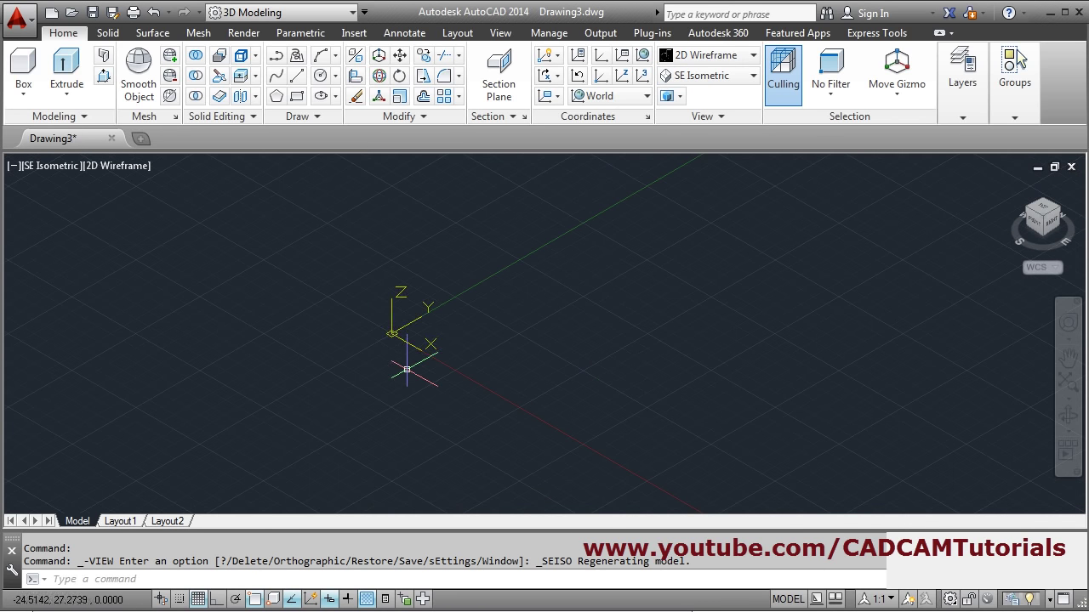
- Set the UCS icon to Noorigin, then bring up the reference PDF
{"action": "type", "text": "UCSICON"}
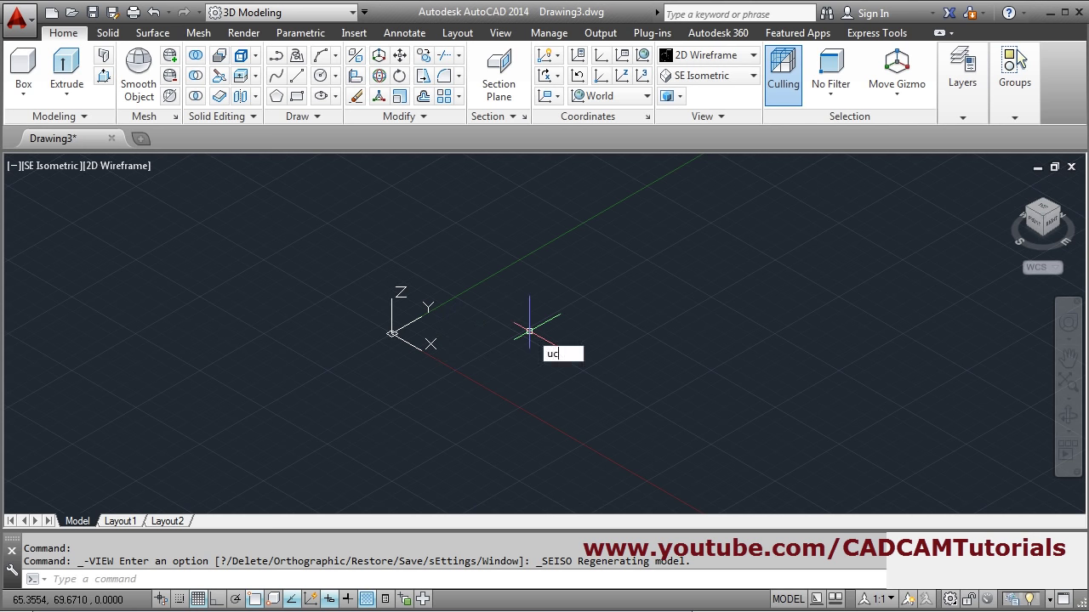
{"action": "key", "text": "Return"}
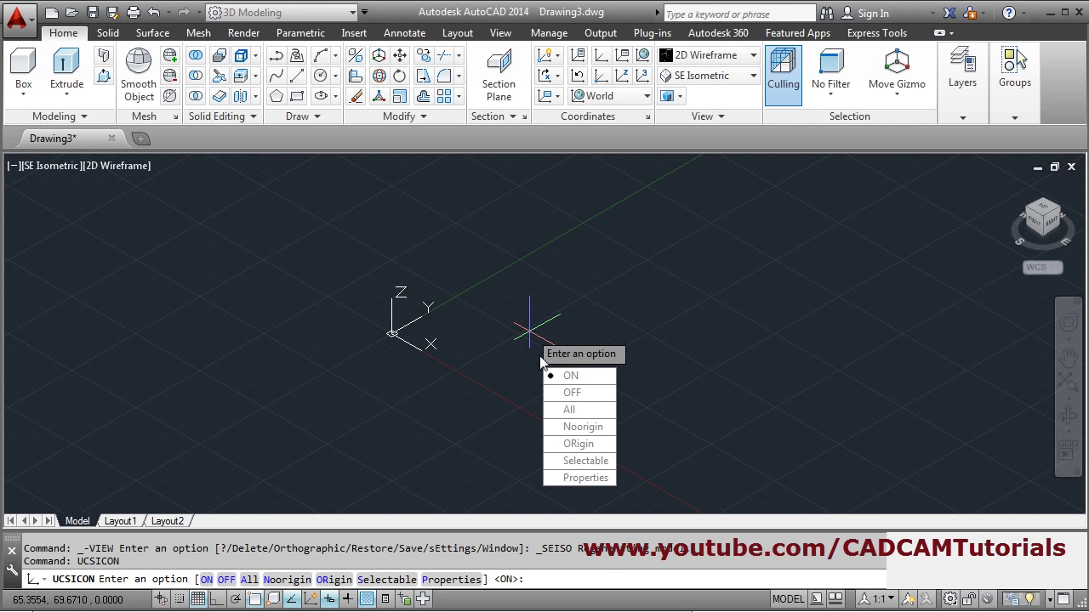
{"action": "left_click", "coordinate": [580, 427]}
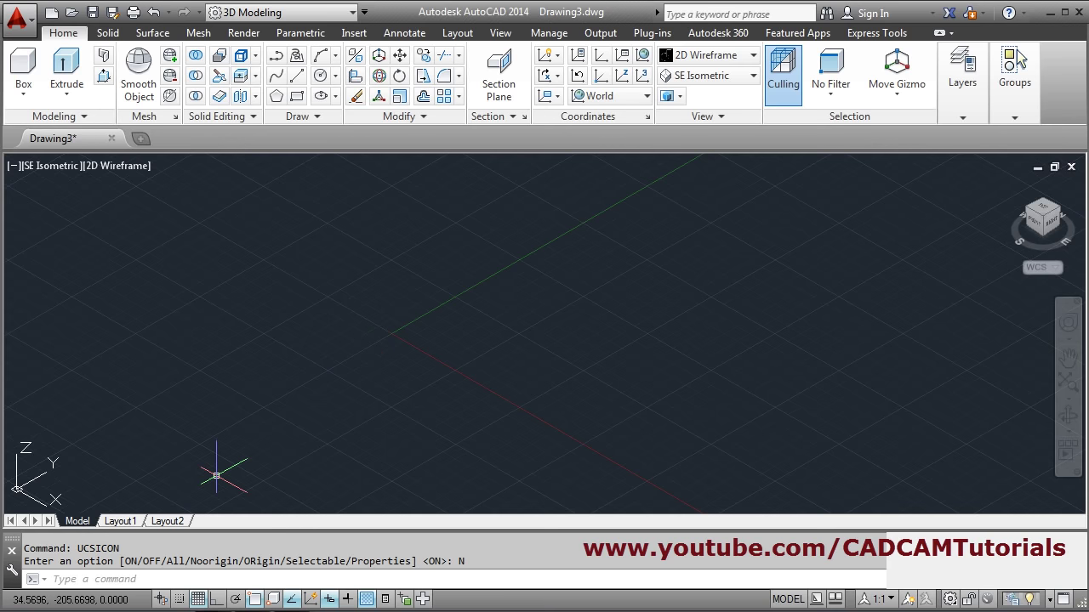
{"action": "key", "text": "alt+Tab"}
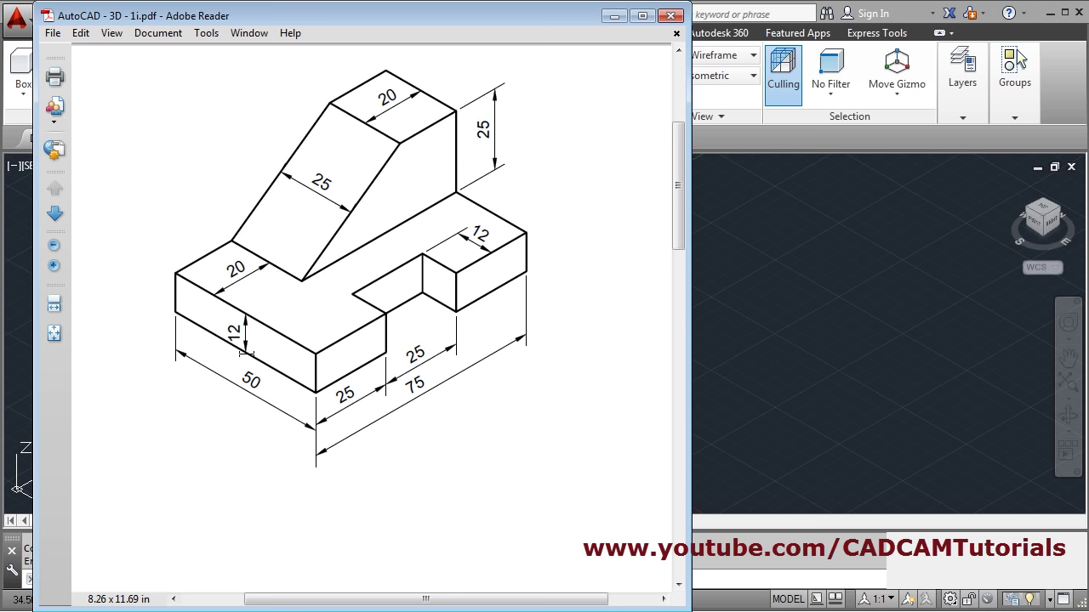
- Recheck the reference drawing's dimensions, then return to AutoCAD
{"action": "key", "text": "alt+Tab"}
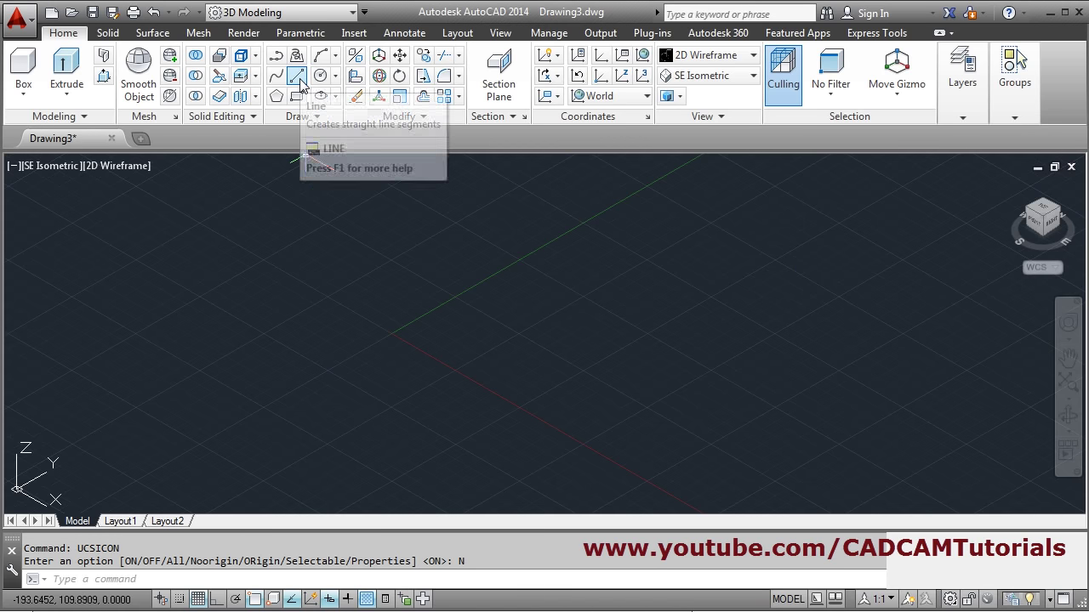
- Draw a closed 50 by 75 rectangle with LINE and Ortho on
{"action": "left_click", "coordinate": [300, 83]}
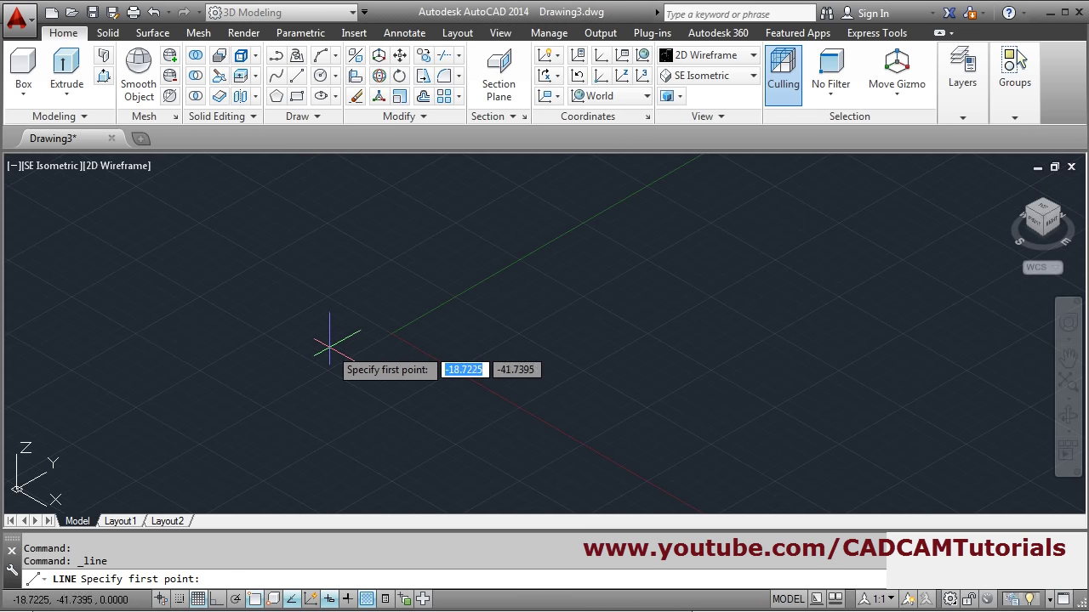
{"action": "left_click", "coordinate": [328, 347]}
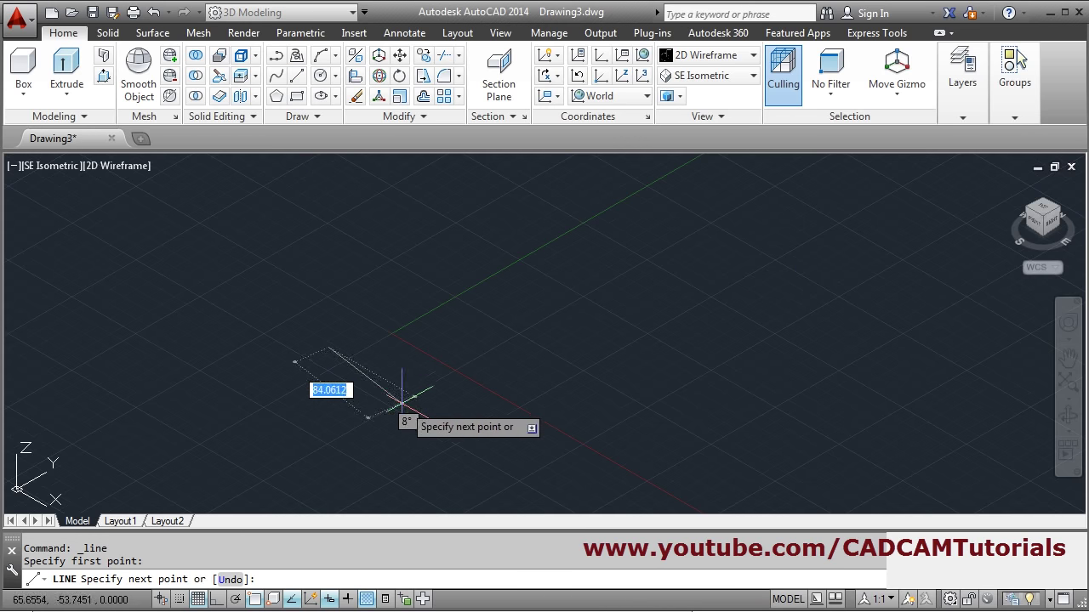
{"action": "left_click", "coordinate": [216, 599]}
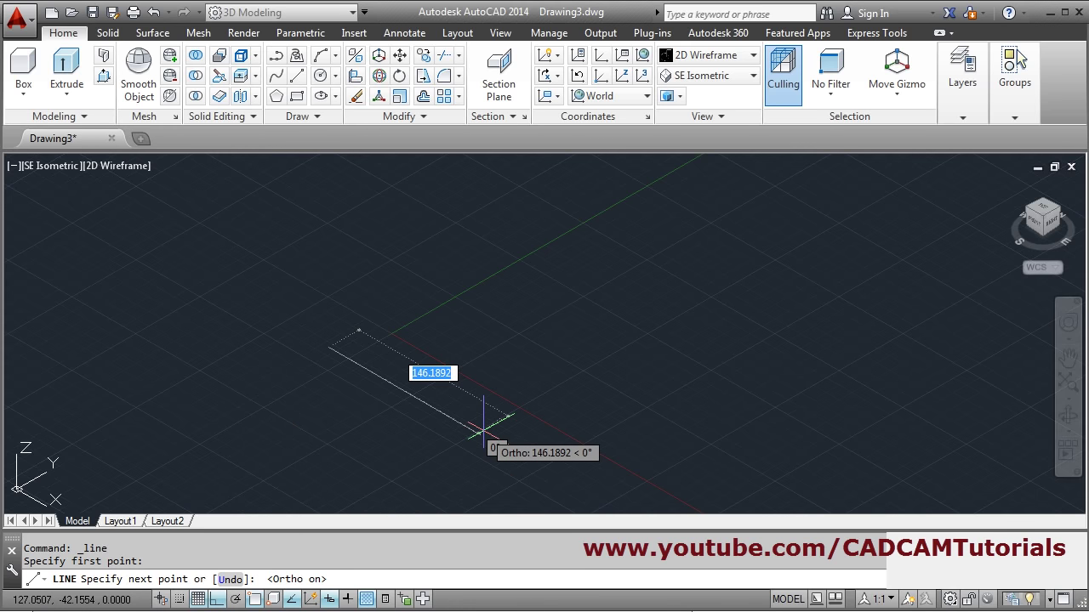
{"action": "type", "text": "50"}
{"action": "key", "text": "Return"}
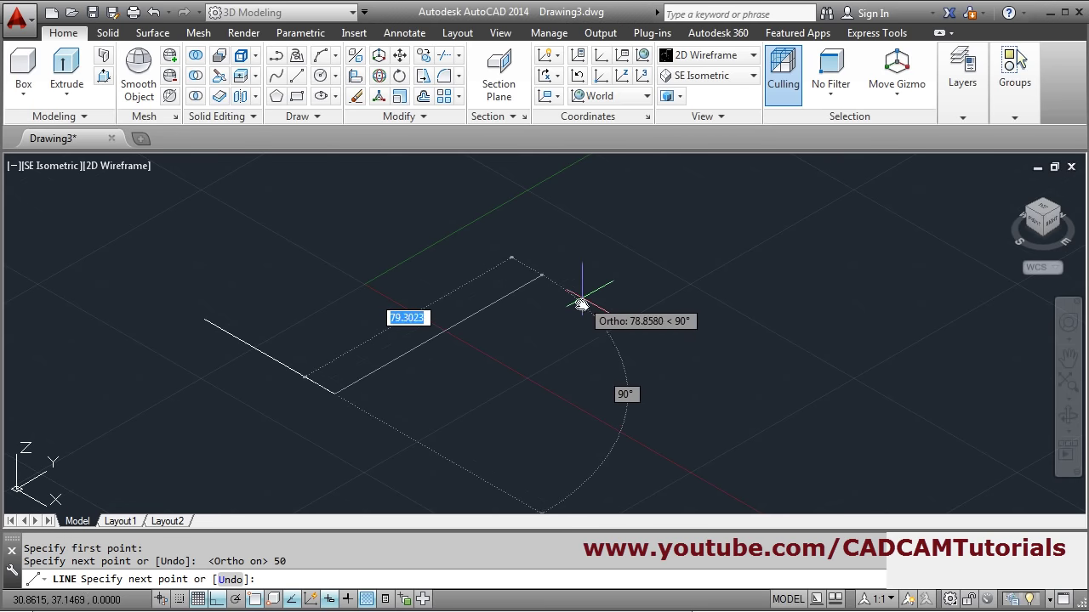
{"action": "middle_click_drag", "start_coordinate": [579, 304], "coordinate": [573, 364]}
{"action": "type", "text": "75"}
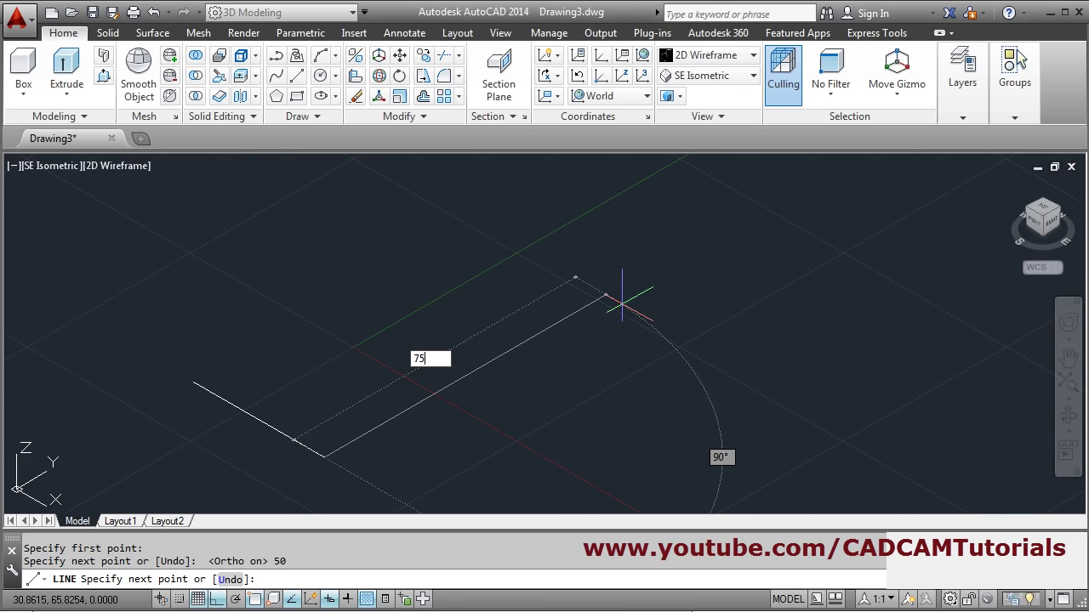
{"action": "key", "text": "Return"}
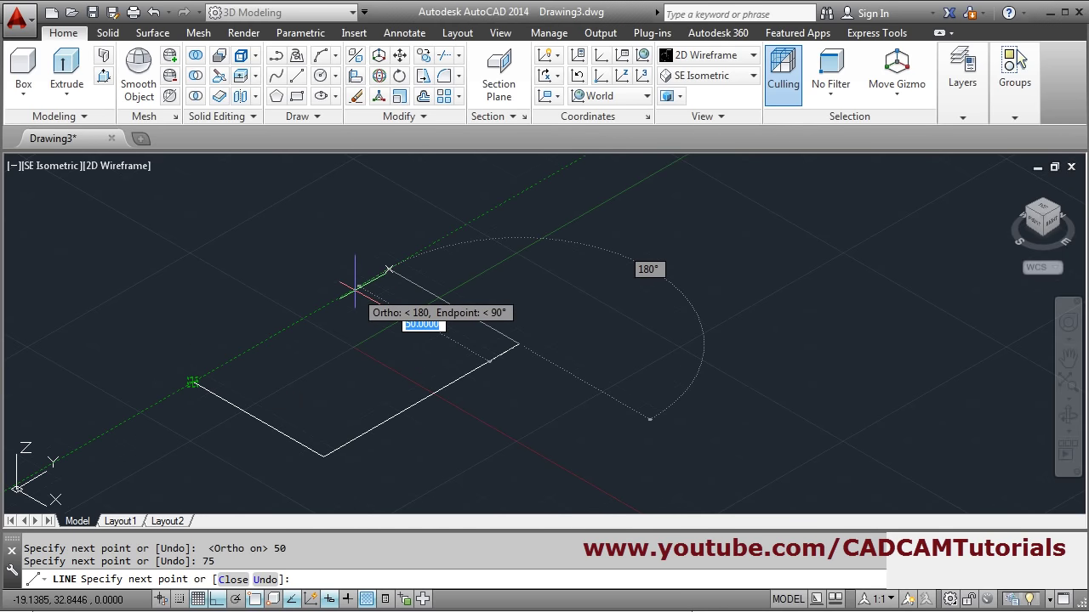
{"action": "left_click", "coordinate": [389, 271]}
{"action": "left_click", "coordinate": [193, 382]}
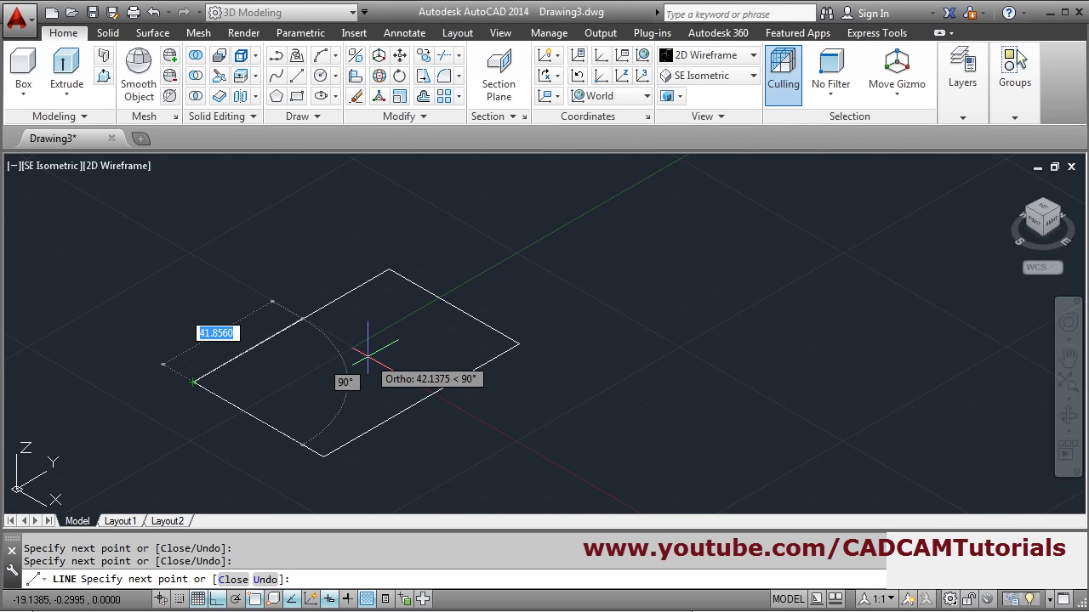
{"action": "key", "text": "Return"}
{"action": "middle_click_drag", "start_coordinate": [392, 371], "coordinate": [502, 360]}
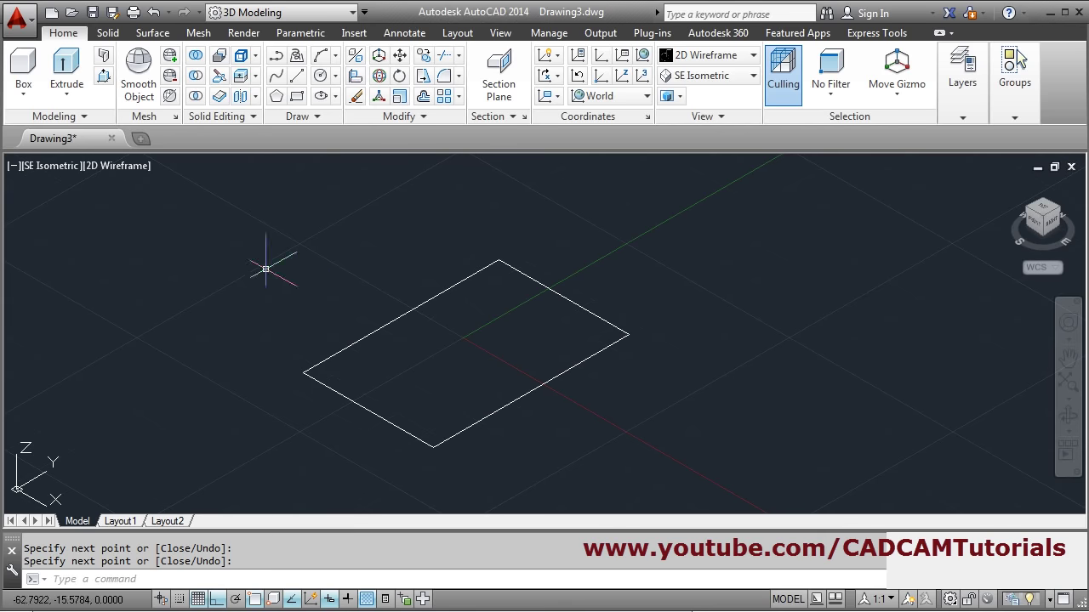
{"action": "left_click", "coordinate": [103, 78]}
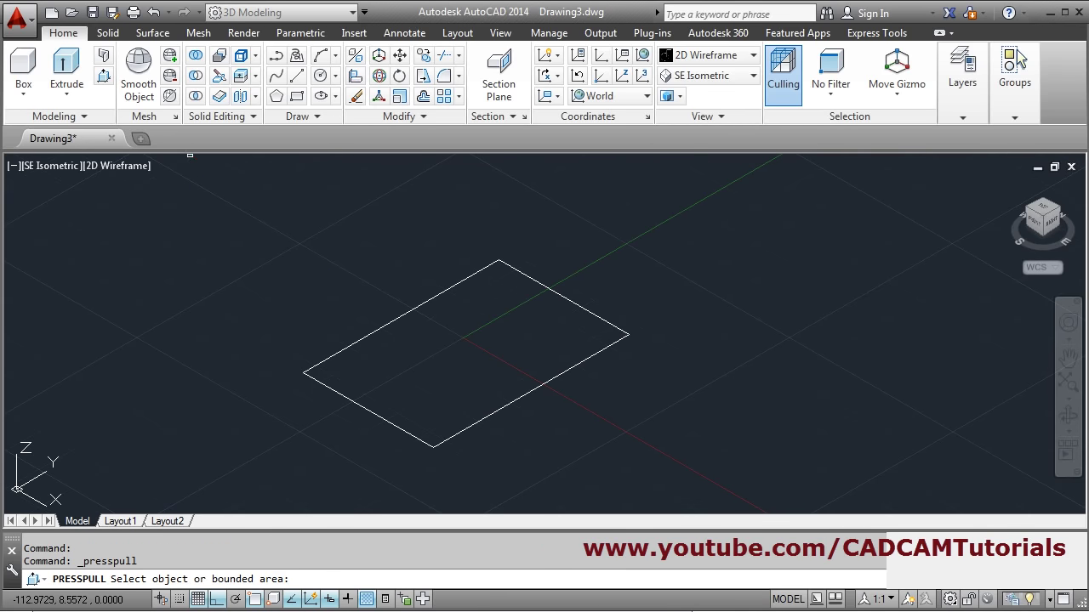
- Press-pull the rectangle 12 units up into a 50 by 75 by 12 block
{"action": "left_click", "coordinate": [479, 376]}
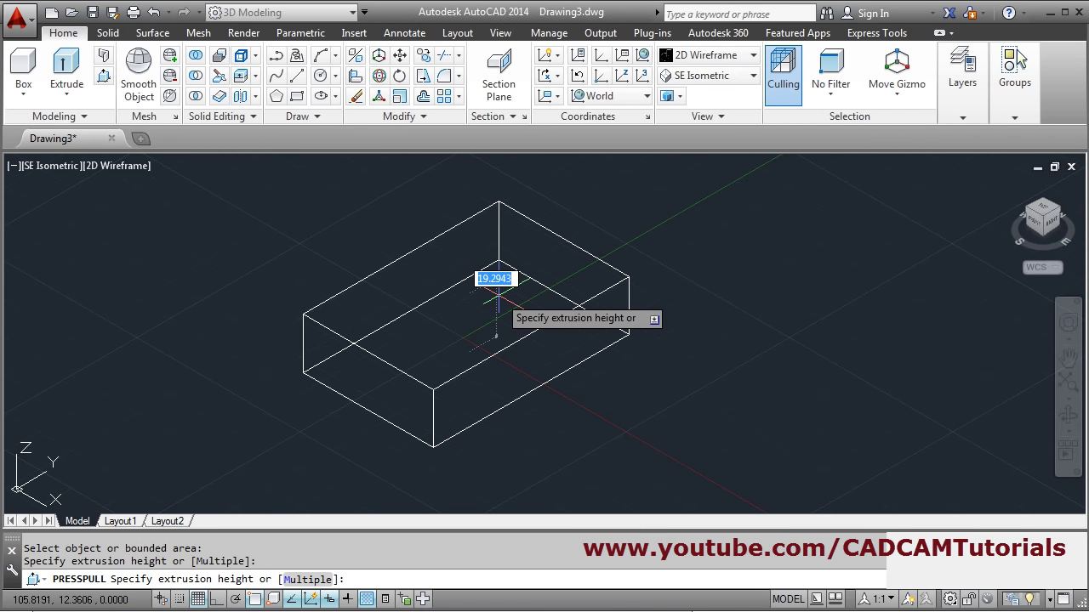
{"action": "type", "text": "12"}
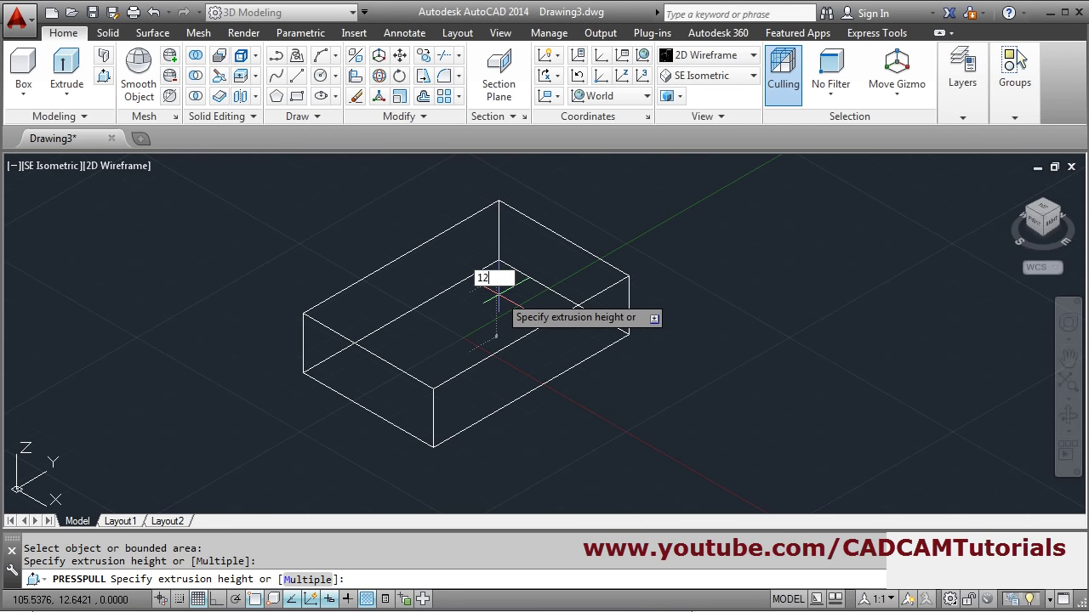
{"action": "key", "text": "Return"}
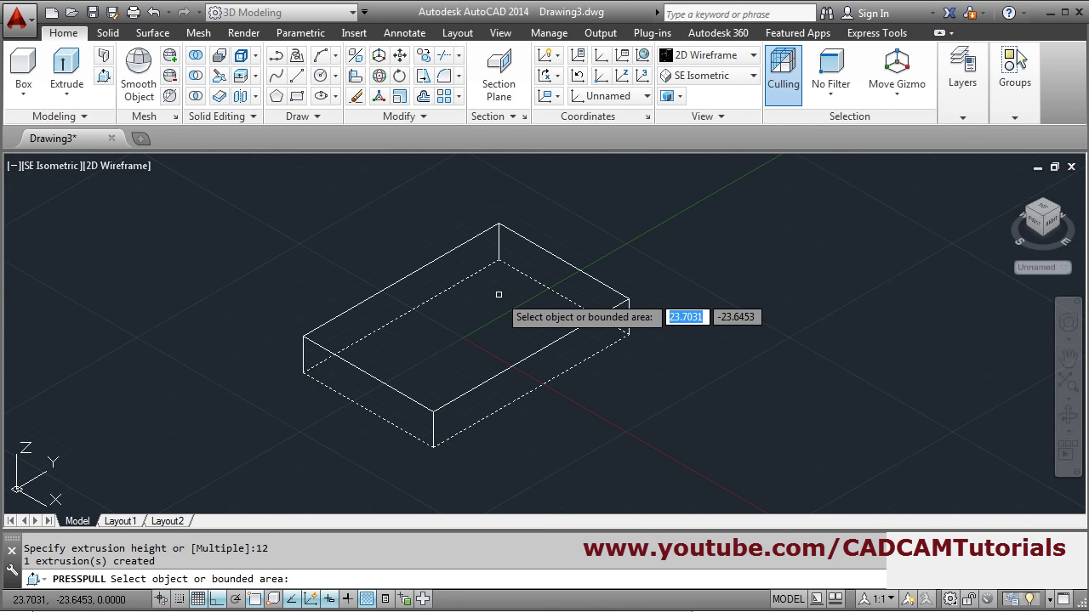
{"action": "key", "text": "Escape"}
{"action": "middle_click_drag", "start_coordinate": [468, 369], "coordinate": [501, 386]}
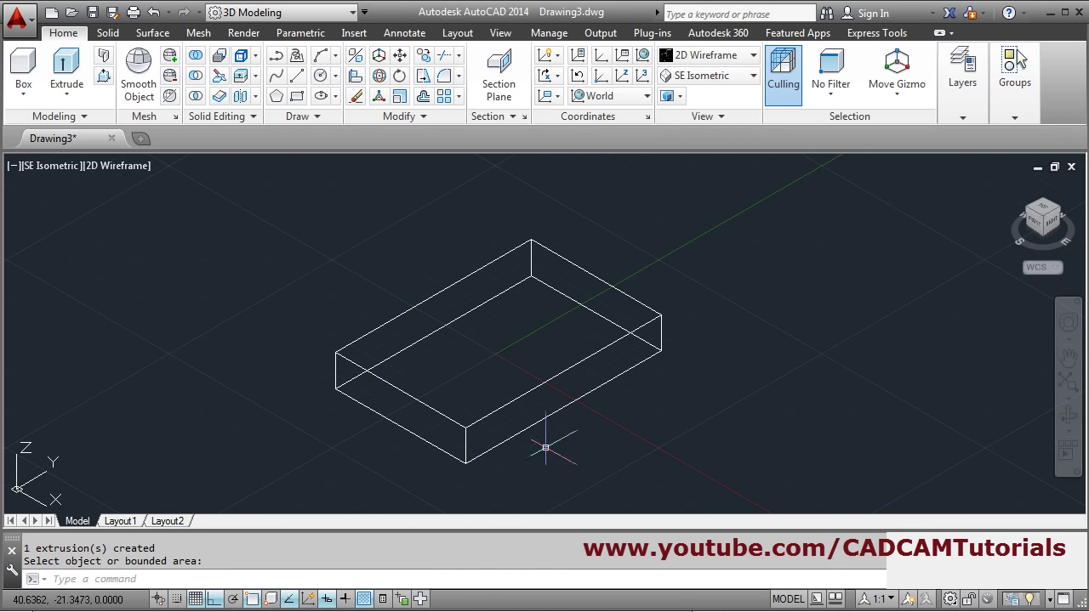
{"action": "left_click", "coordinate": [712, 56]}
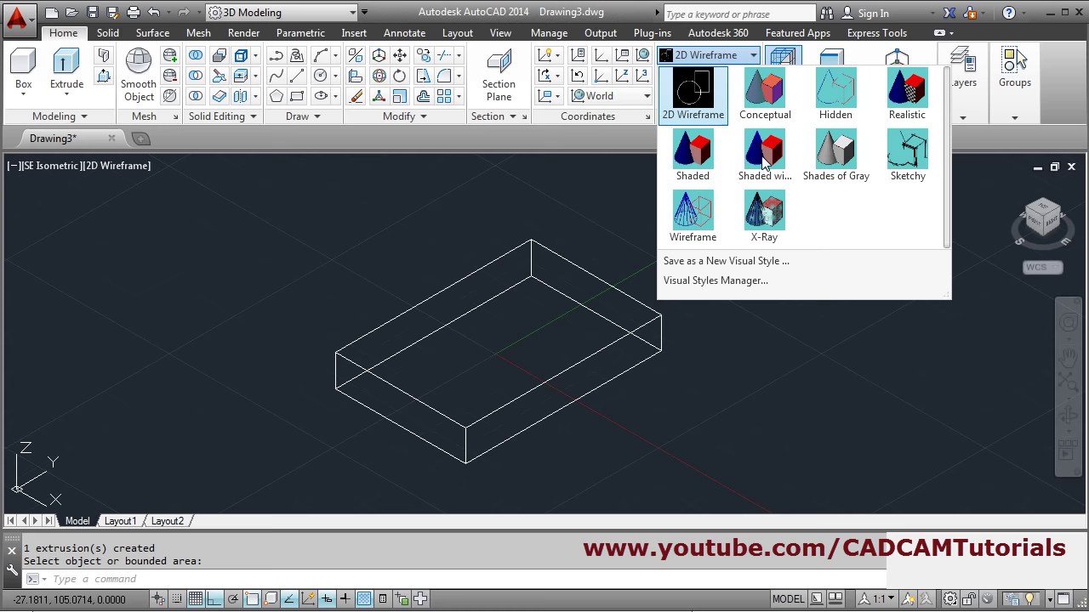
- Apply the Shaded visual style, zoom in, and briefly recheck the reference drawing
{"action": "left_click", "coordinate": [693, 151]}
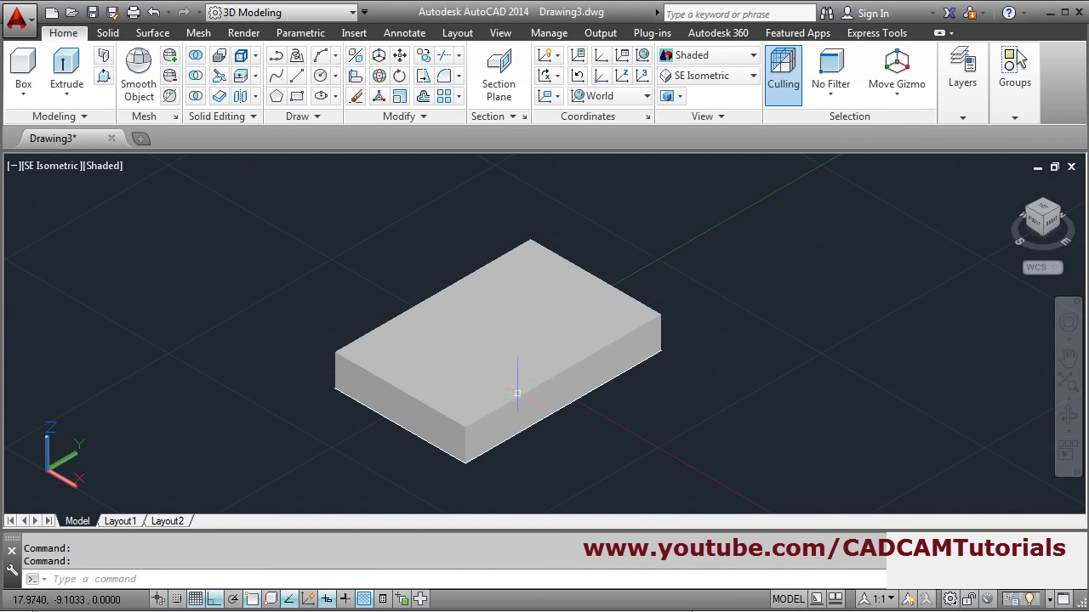
{"action": "scroll", "coordinate": [506, 400], "scroll_direction": "up", "scroll_amount": 2}
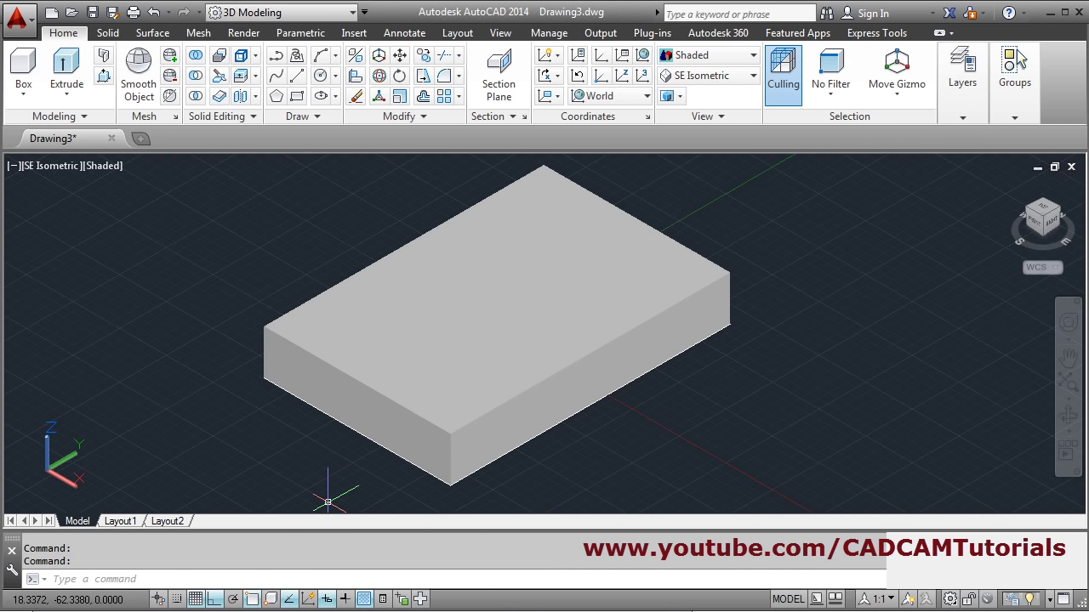
{"action": "key", "text": "alt+Tab"}
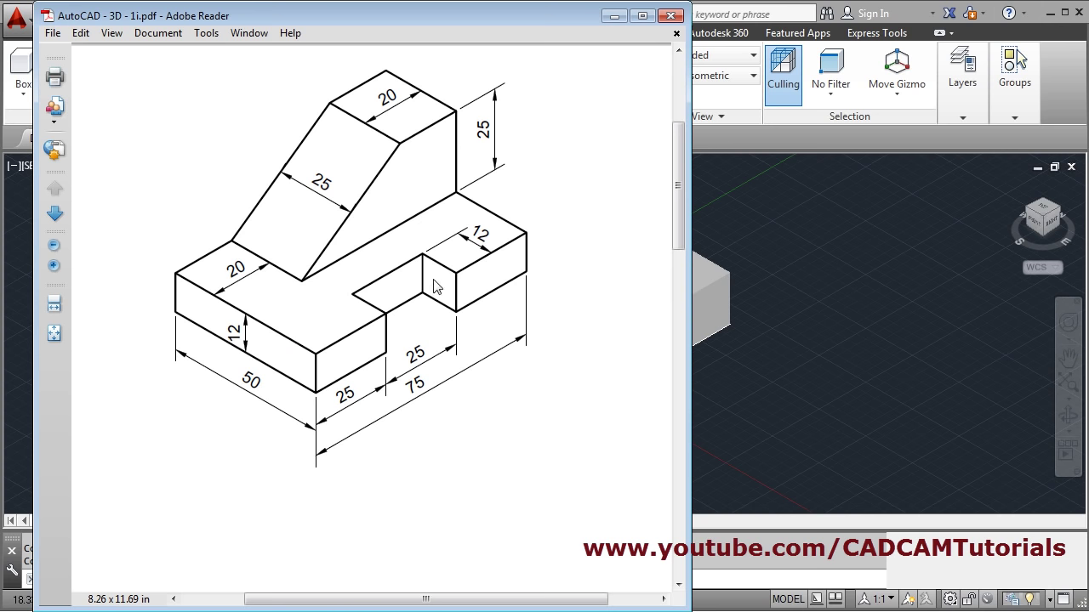
{"action": "left_click", "coordinate": [616, 17]}
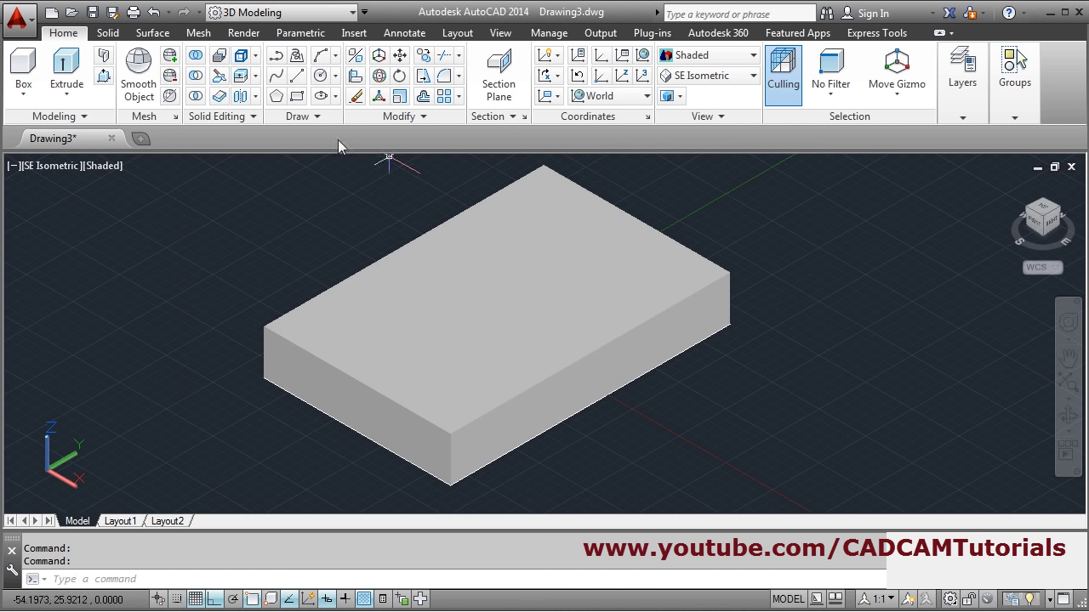
- Copy two top edges of the box 25 units inward across the top face
{"action": "left_click", "coordinate": [256, 56]}
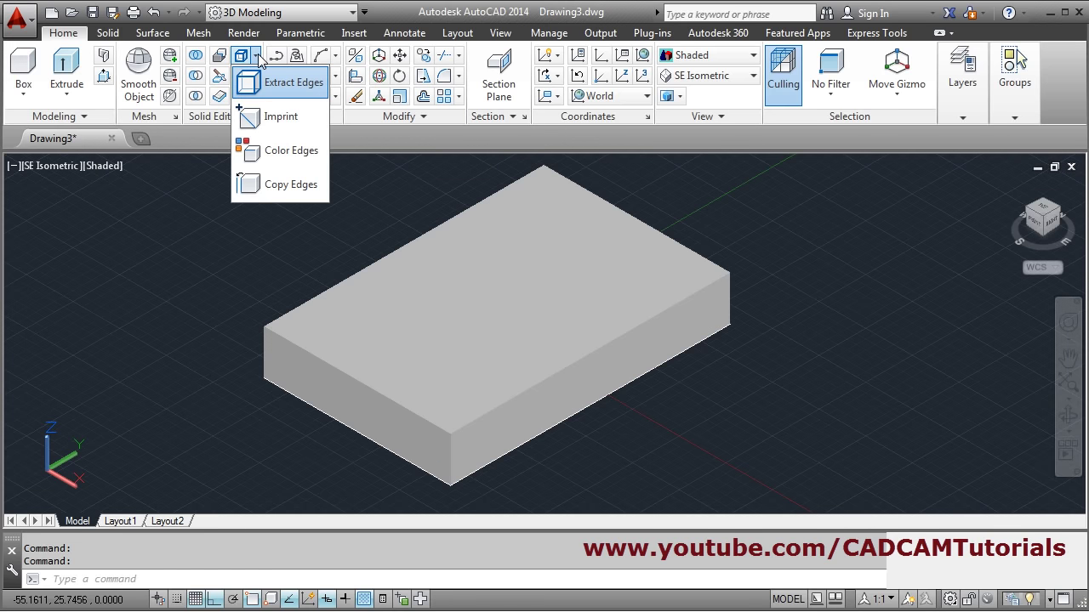
{"action": "left_click", "coordinate": [271, 187]}
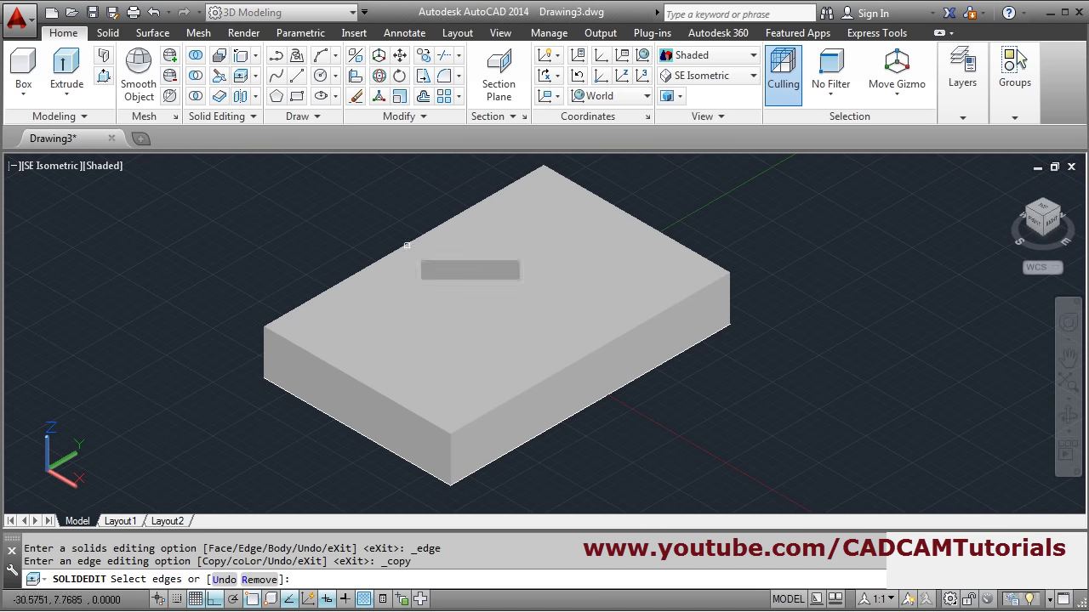
{"action": "left_click", "coordinate": [396, 401]}
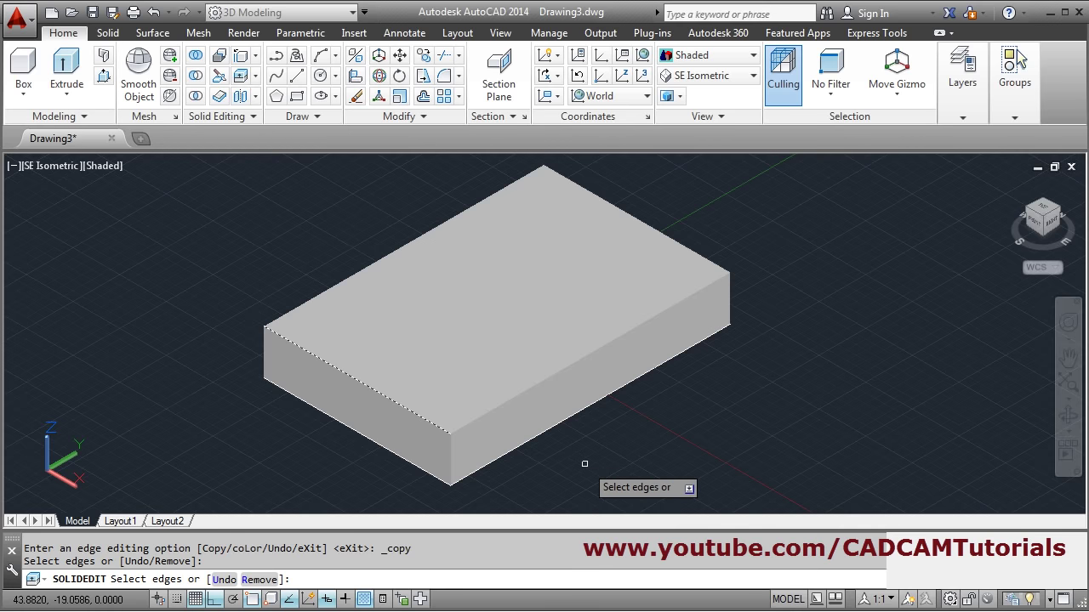
{"action": "key", "text": "Return"}
{"action": "left_click", "coordinate": [575, 492]}
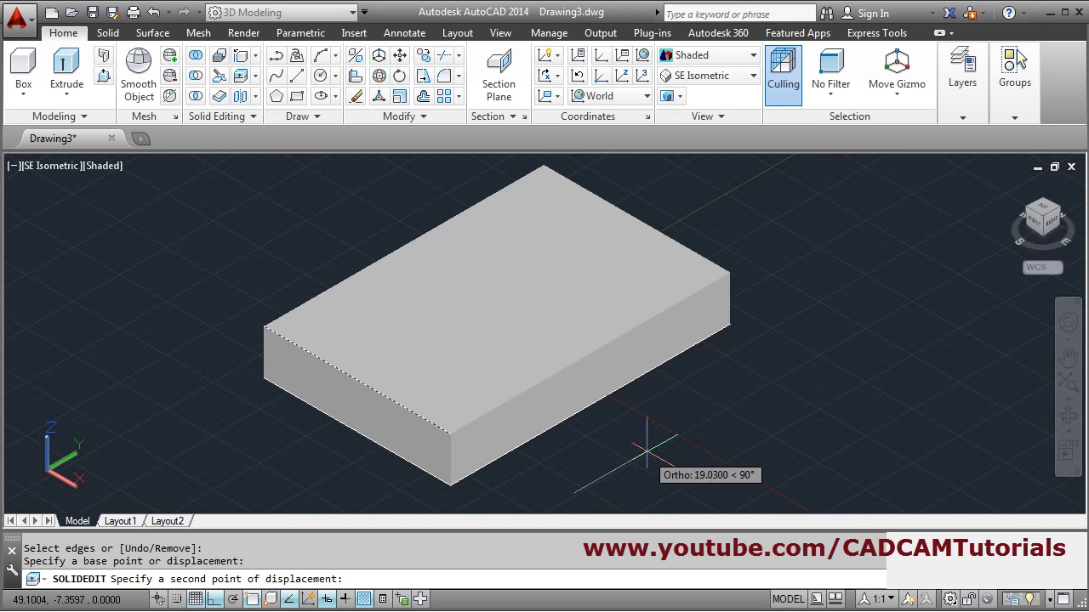
{"action": "type", "text": "25"}
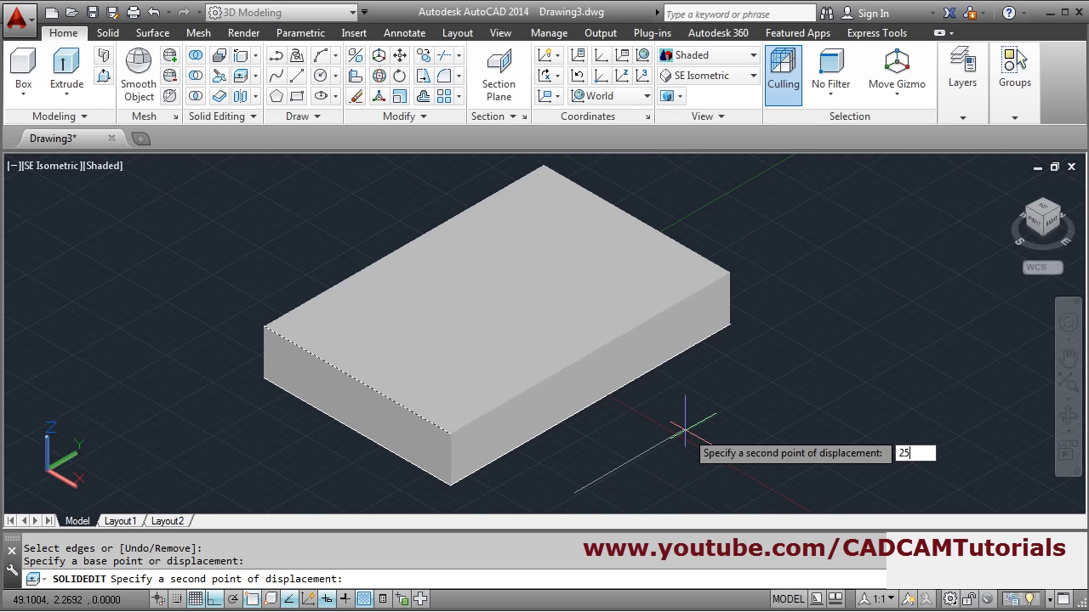
{"action": "key", "text": "Return"}
{"action": "left_click", "coordinate": [729, 476]}
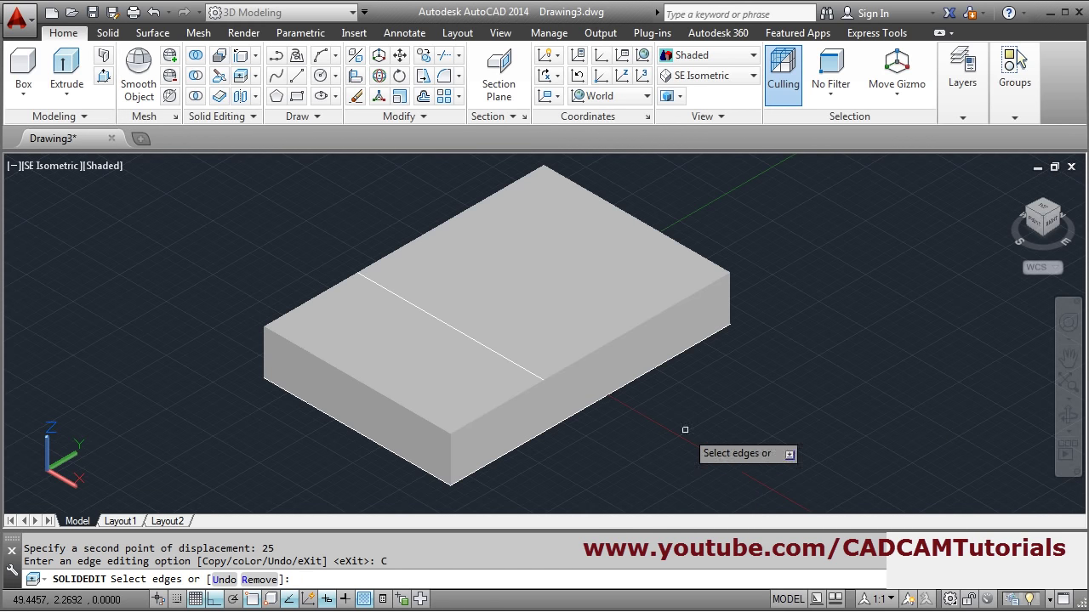
{"action": "left_click", "coordinate": [698, 254]}
{"action": "key", "text": "Return"}
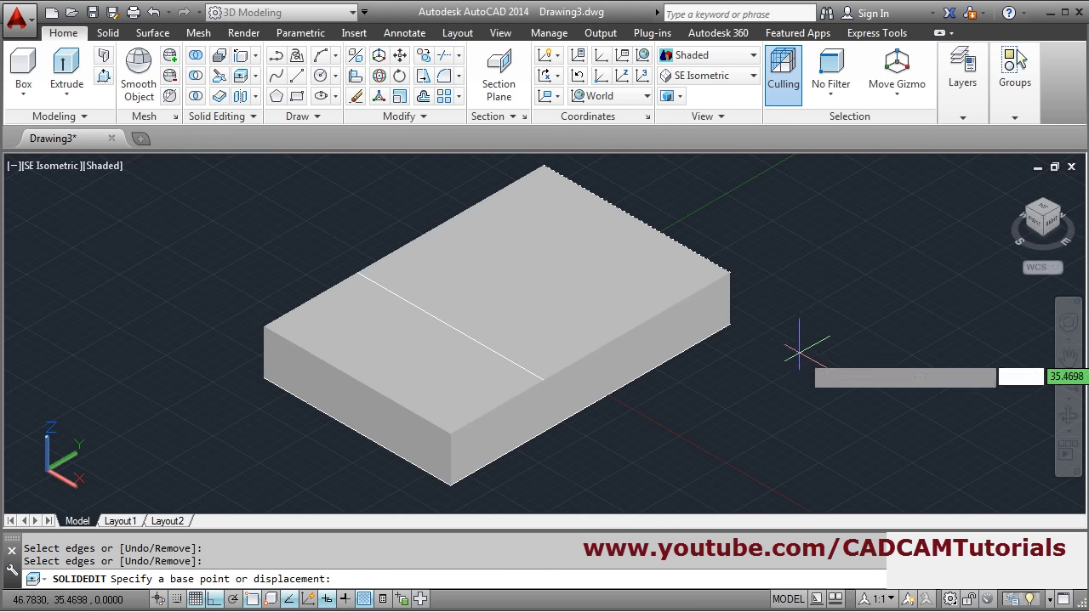
{"action": "left_click", "coordinate": [808, 361]}
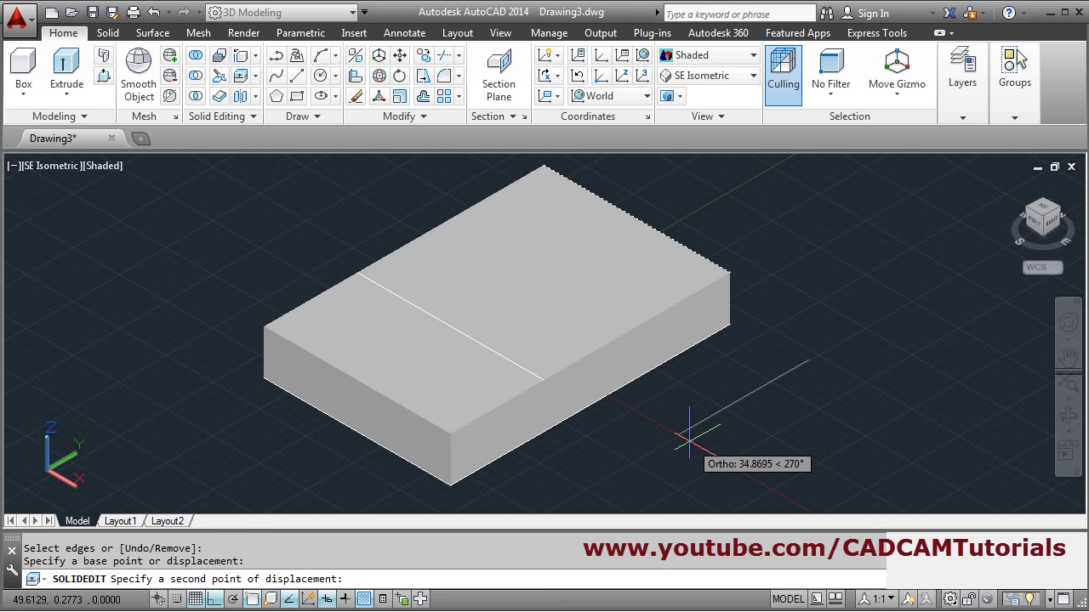
{"action": "type", "text": "25"}
{"action": "key", "text": "Return"}
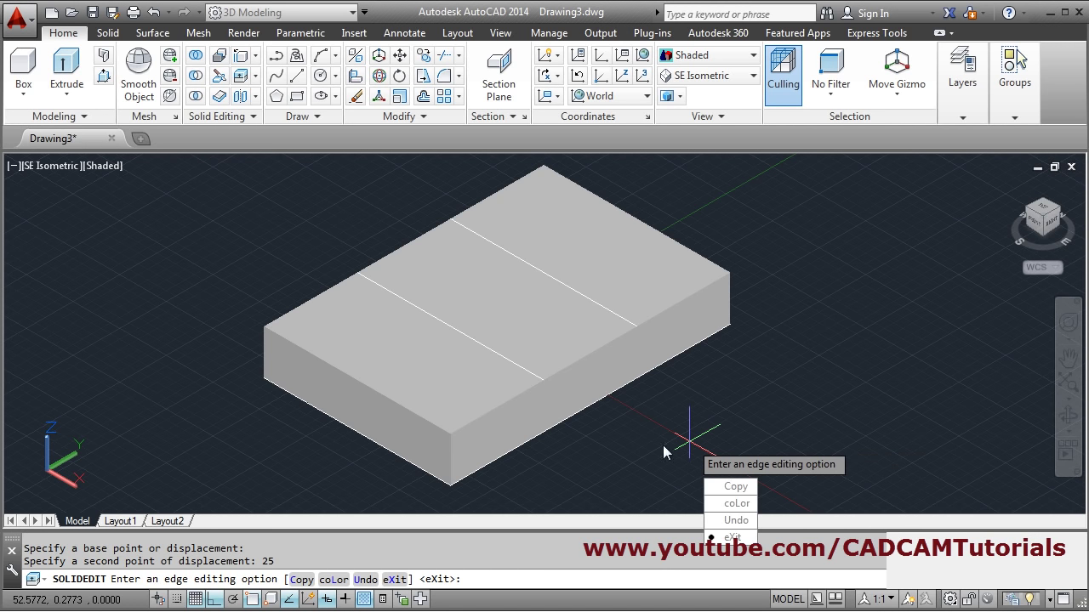
- Copy the front top edge 12 units inward and exit solid editing
{"action": "key", "text": "Down"}
{"action": "key", "text": "Return"}
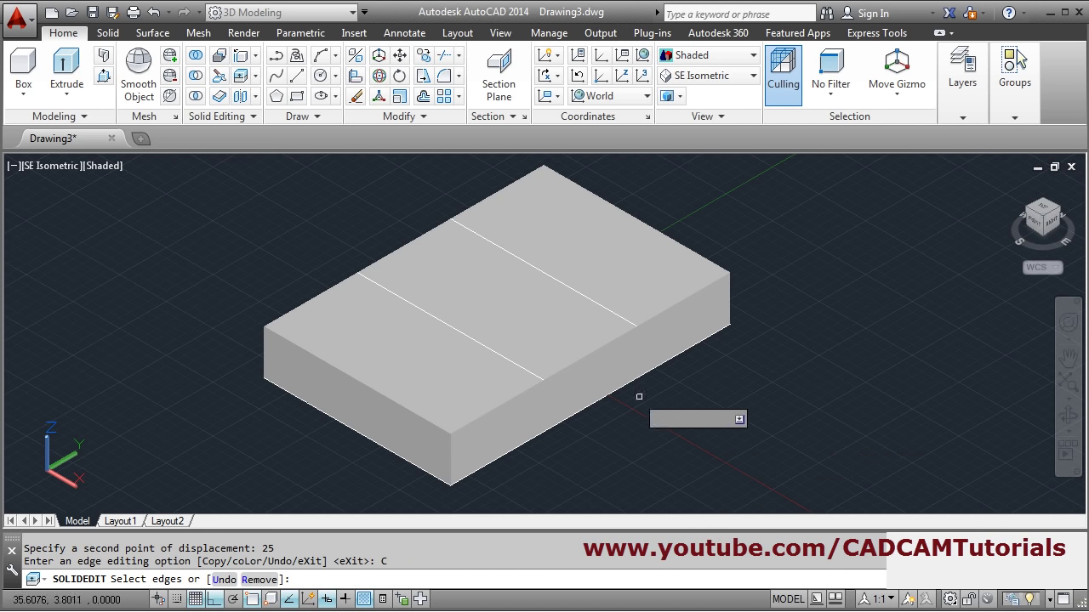
{"action": "left_click", "coordinate": [587, 354]}
{"action": "key", "text": "Return"}
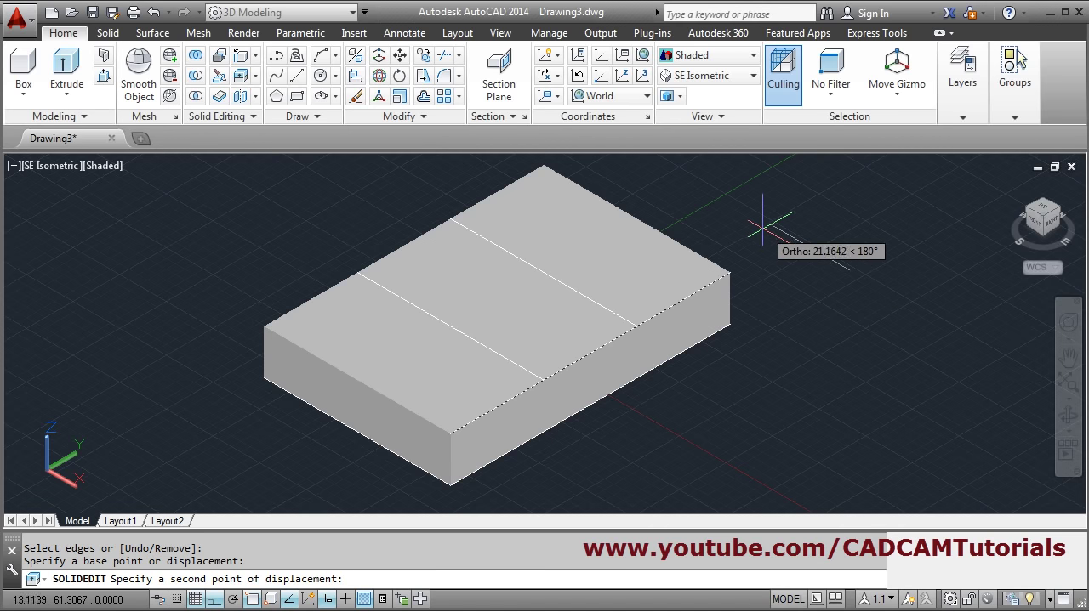
{"action": "type", "text": "12"}
{"action": "key", "text": "Return"}
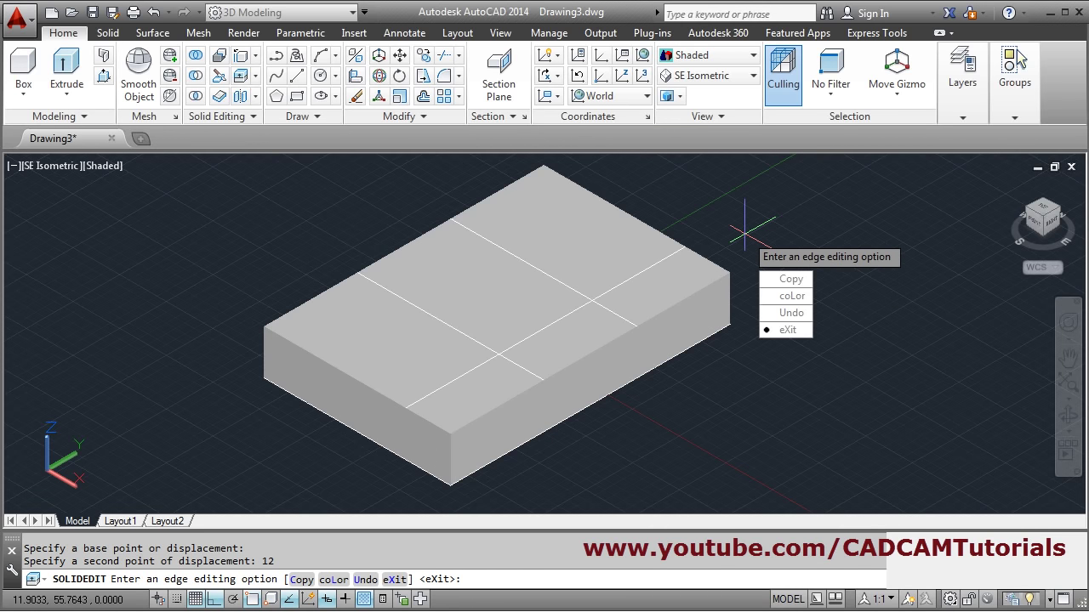
{"action": "left_click", "coordinate": [788, 330]}
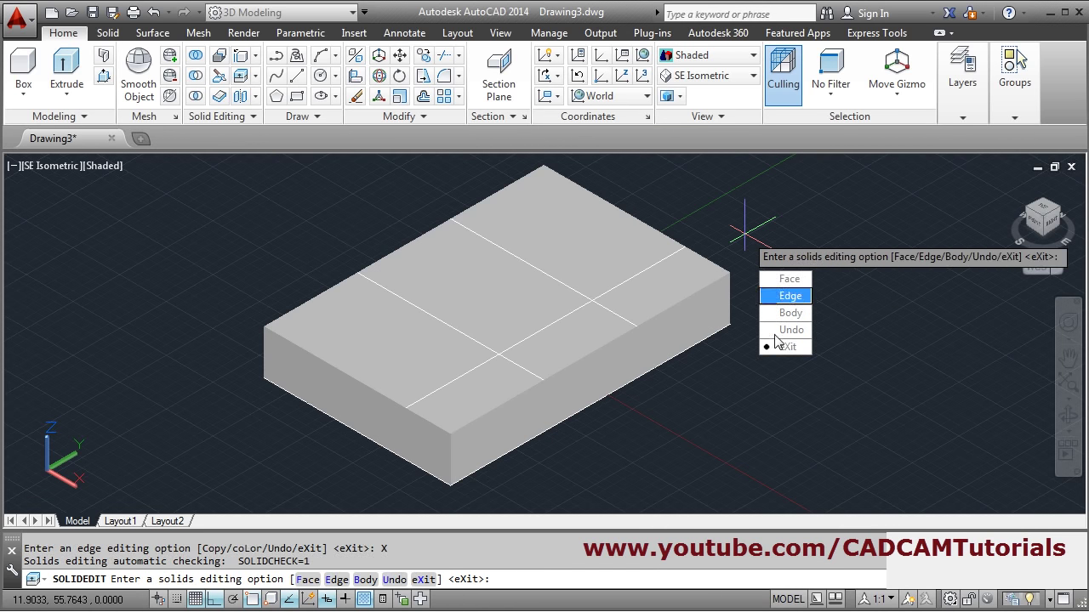
{"action": "left_click", "coordinate": [786, 347]}
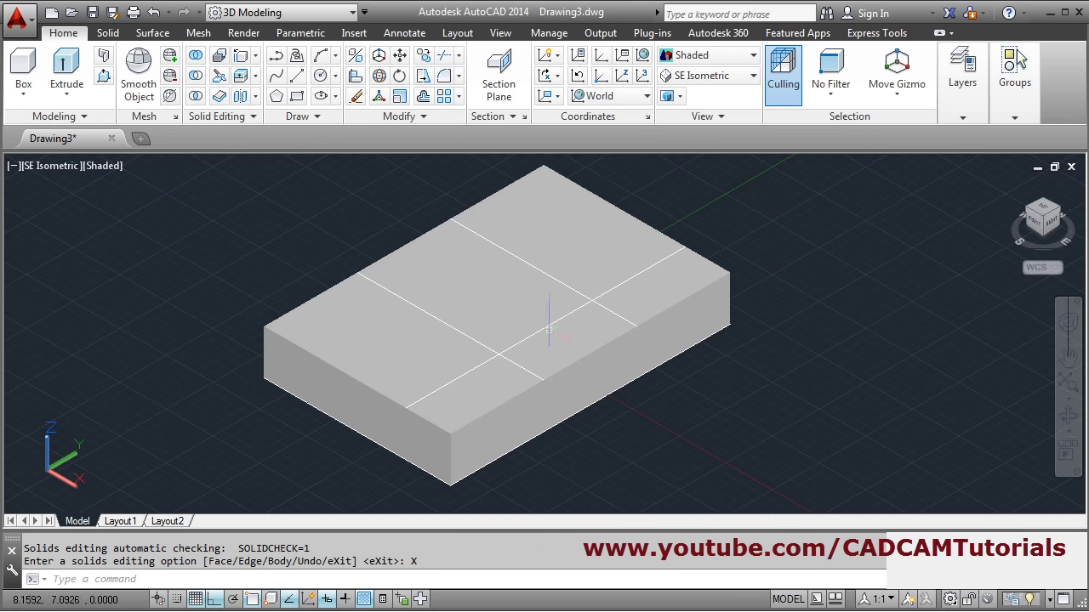
- Press-pull the area bounded by the copied lines down through the box
{"action": "left_click", "coordinate": [102, 75]}
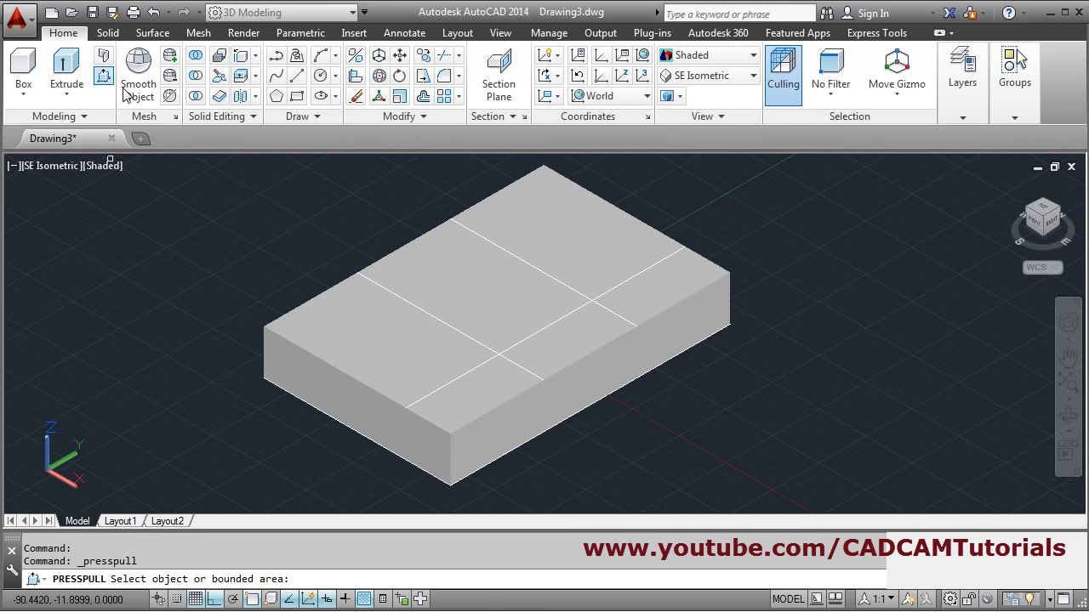
{"action": "left_click", "coordinate": [565, 341]}
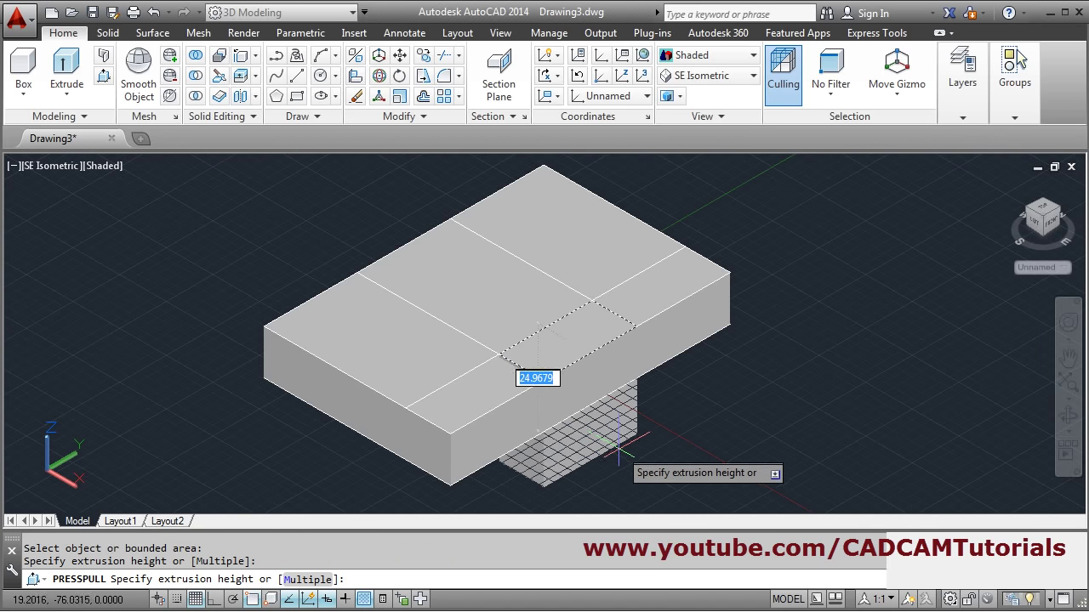
{"action": "left_click", "coordinate": [618, 461]}
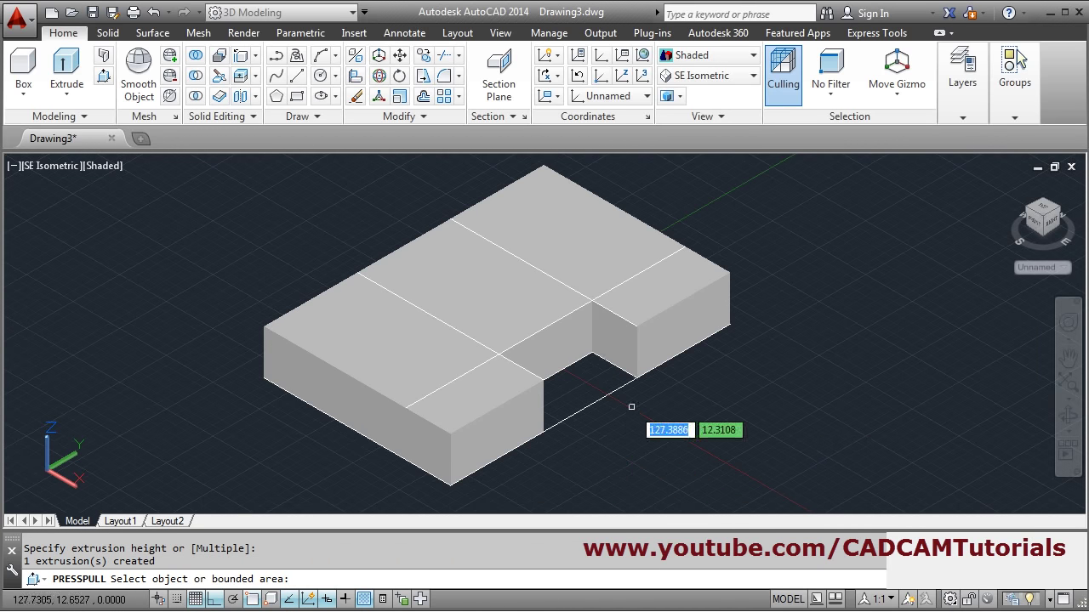
{"action": "key", "text": "Return"}
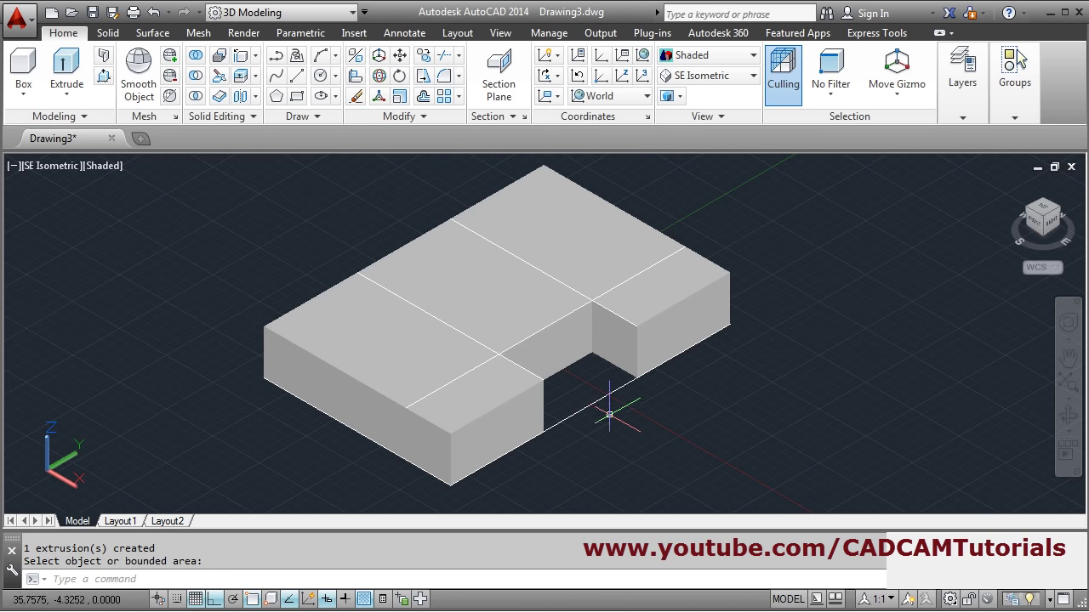
- Erase the copied guide lines, keeping the notched solid out of the selection
{"action": "type", "text": "E"}
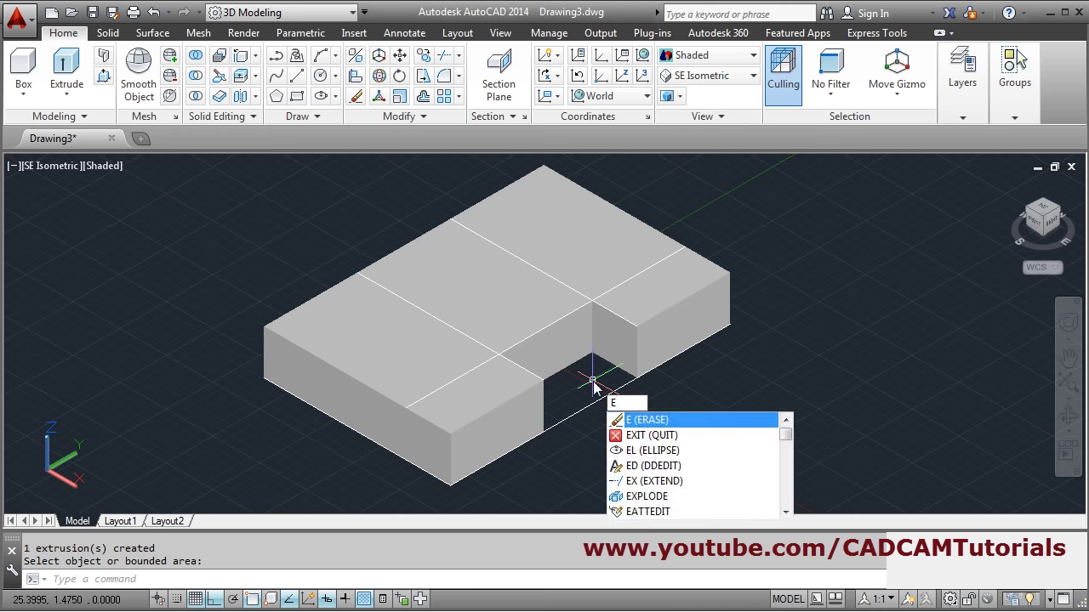
{"action": "key", "text": "Return"}
{"action": "left_click", "coordinate": [522, 374]}
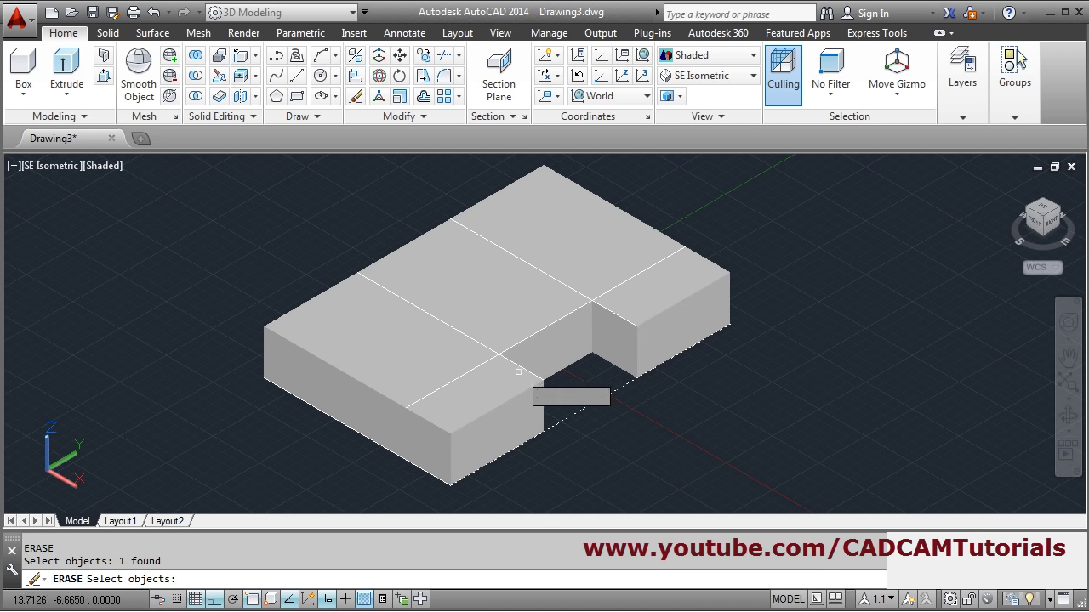
{"action": "left_click", "coordinate": [480, 342]}
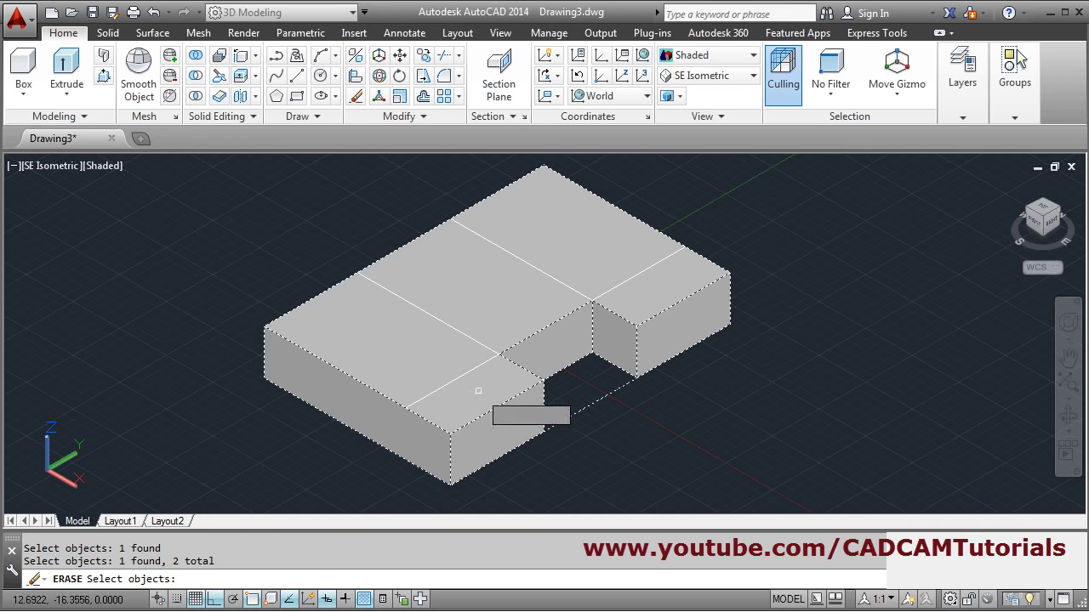
{"action": "left_click", "coordinate": [650, 310], "text": "shift"}
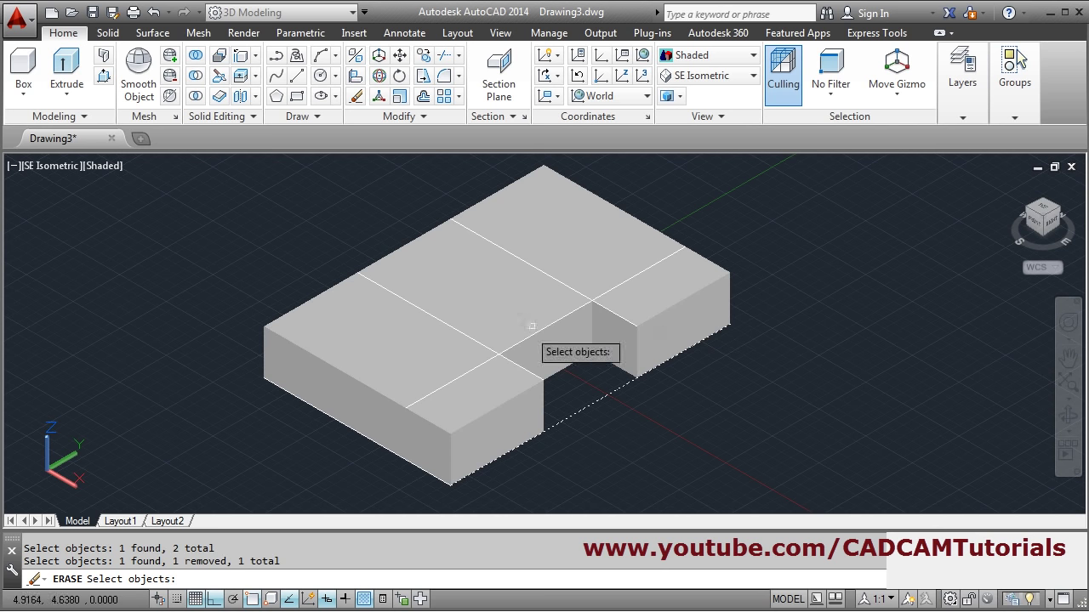
{"action": "left_click", "coordinate": [469, 337]}
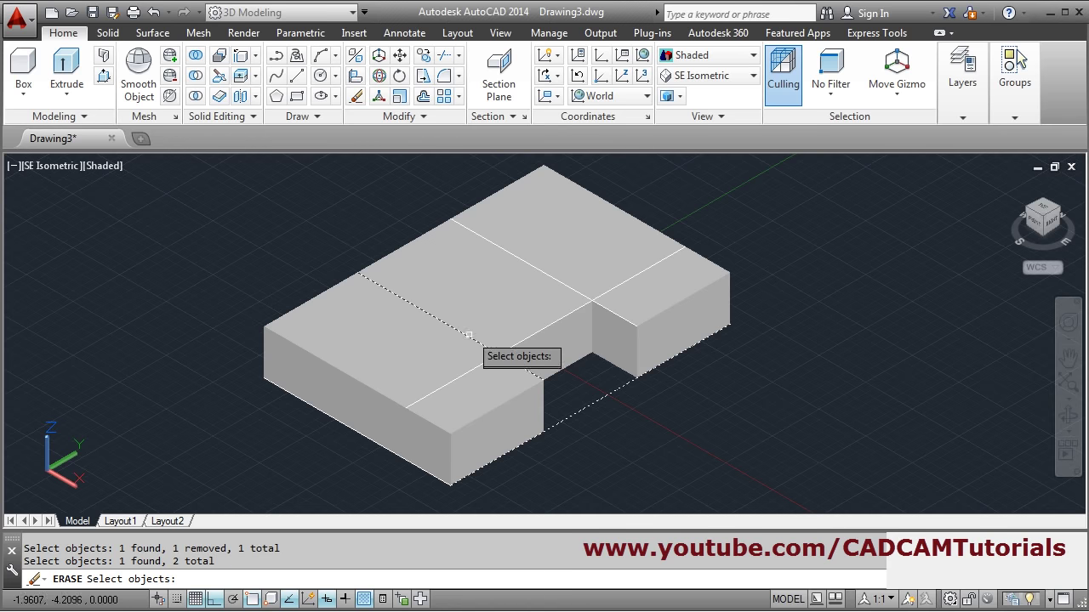
{"action": "left_click", "coordinate": [479, 271]}
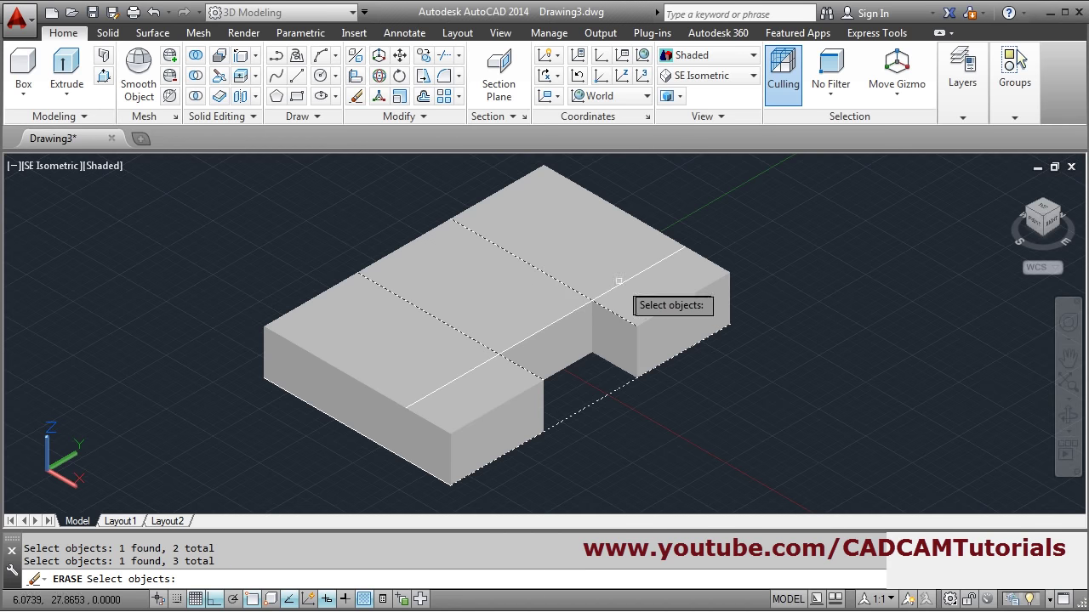
{"action": "key", "text": "Return"}
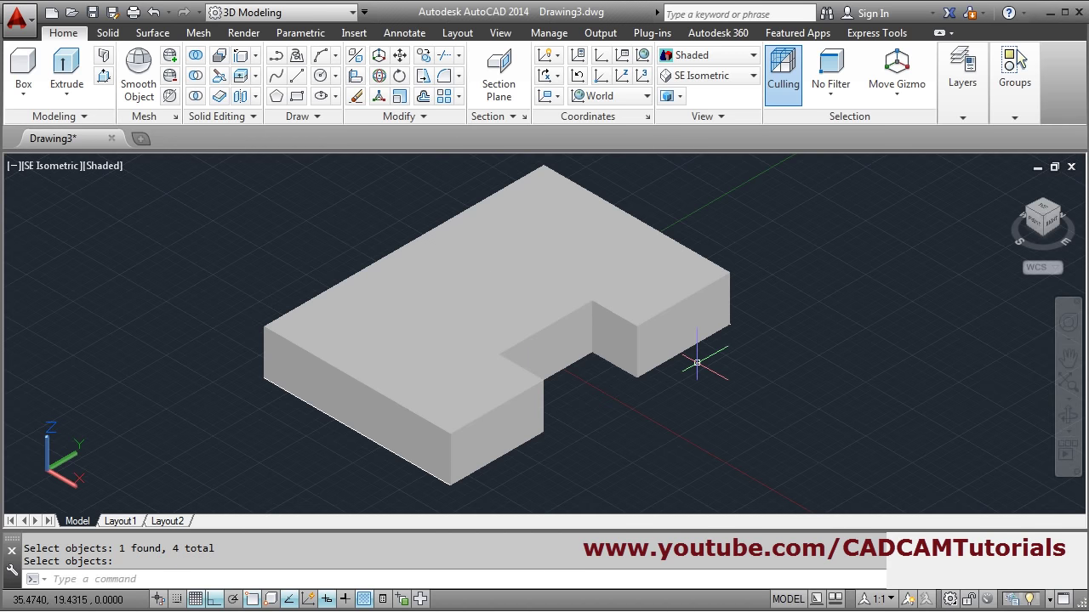
- Recentre the model, then recheck the dimensioned reference PDF for the sloped block's 20 and 25 sizes
{"action": "scroll", "coordinate": [688, 353], "scroll_direction": "down", "scroll_amount": 4}
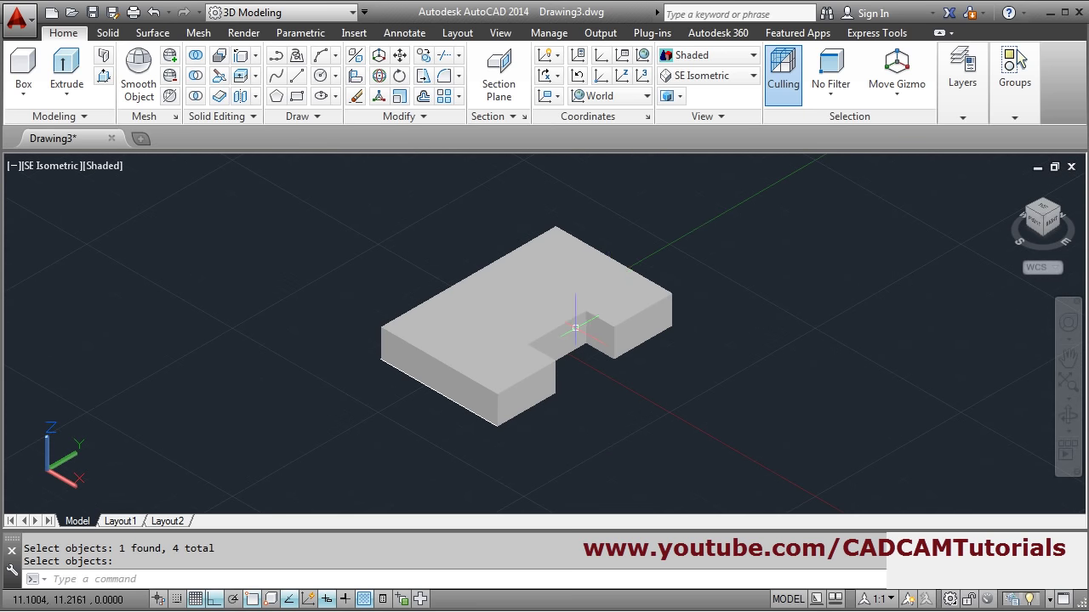
{"action": "middle_click_drag", "start_coordinate": [602, 340], "coordinate": [602, 345]}
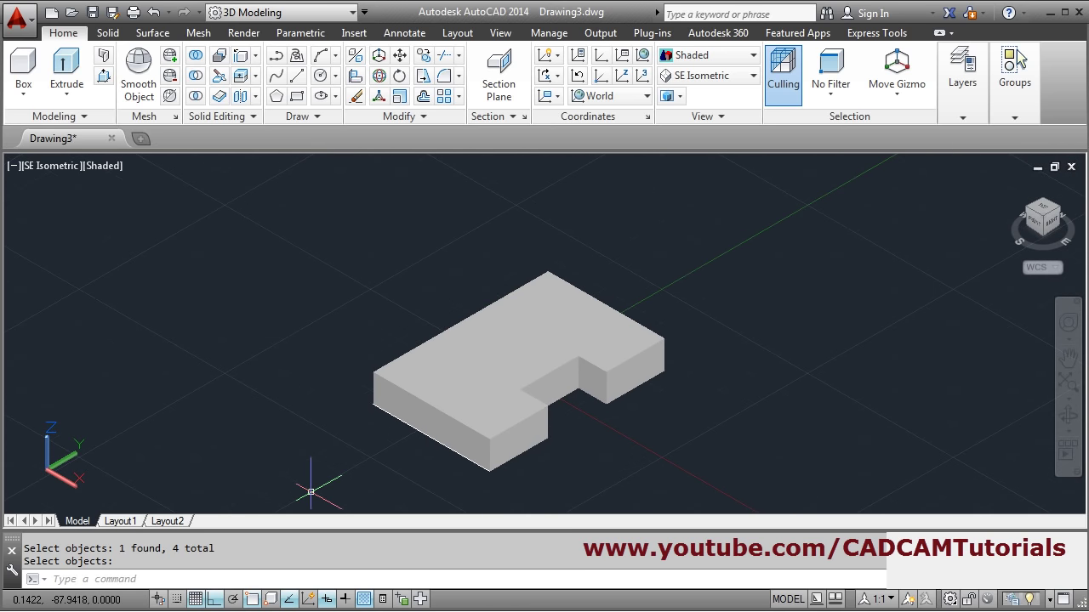
{"action": "key", "text": "alt+Tab"}
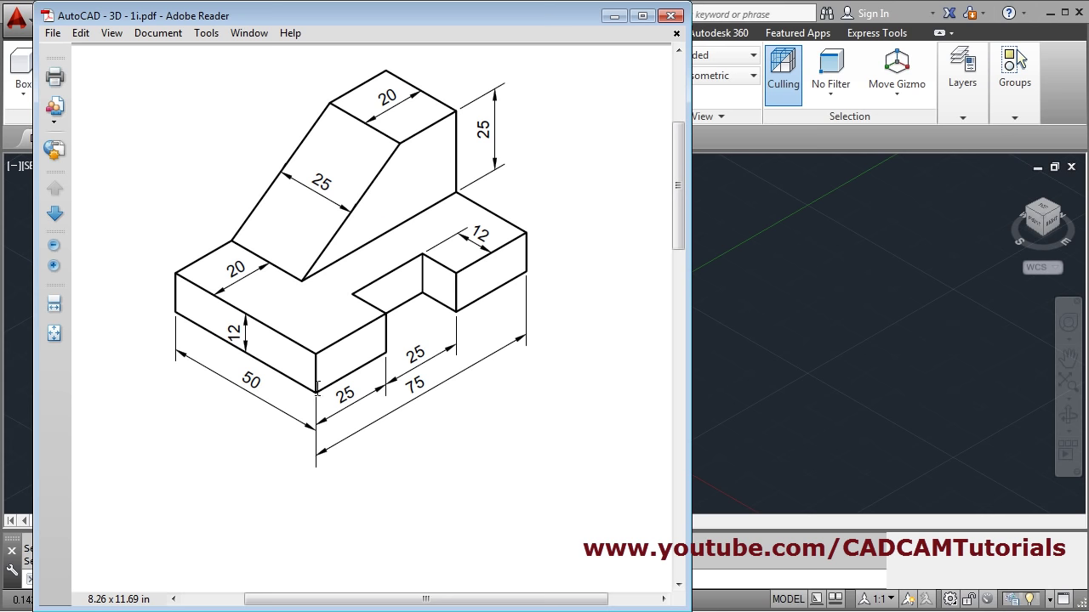
{"action": "left_click", "coordinate": [800, 338]}
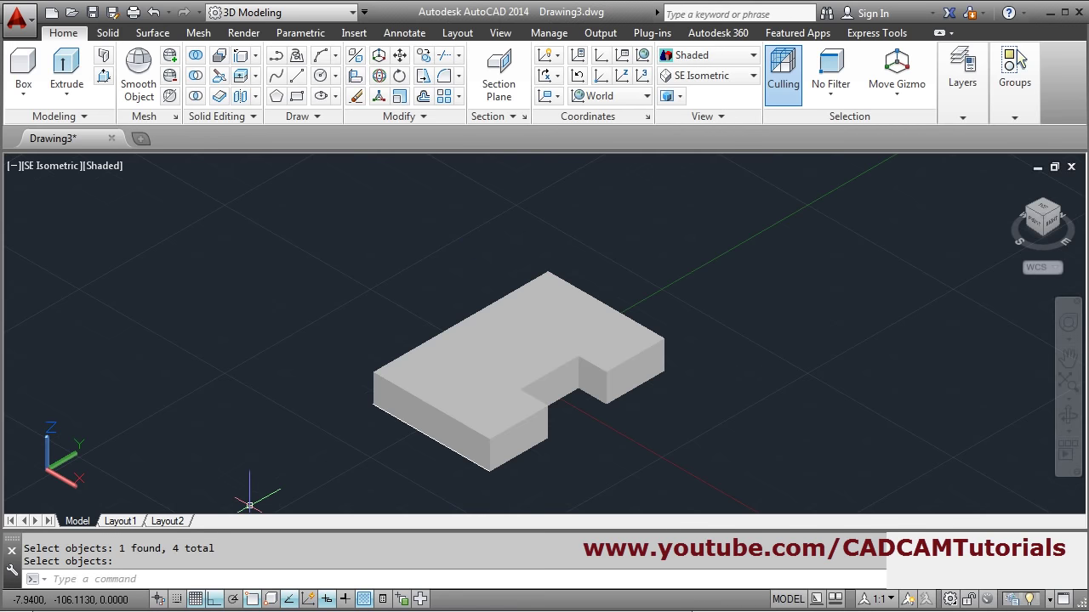
{"action": "key", "text": "alt+Tab"}
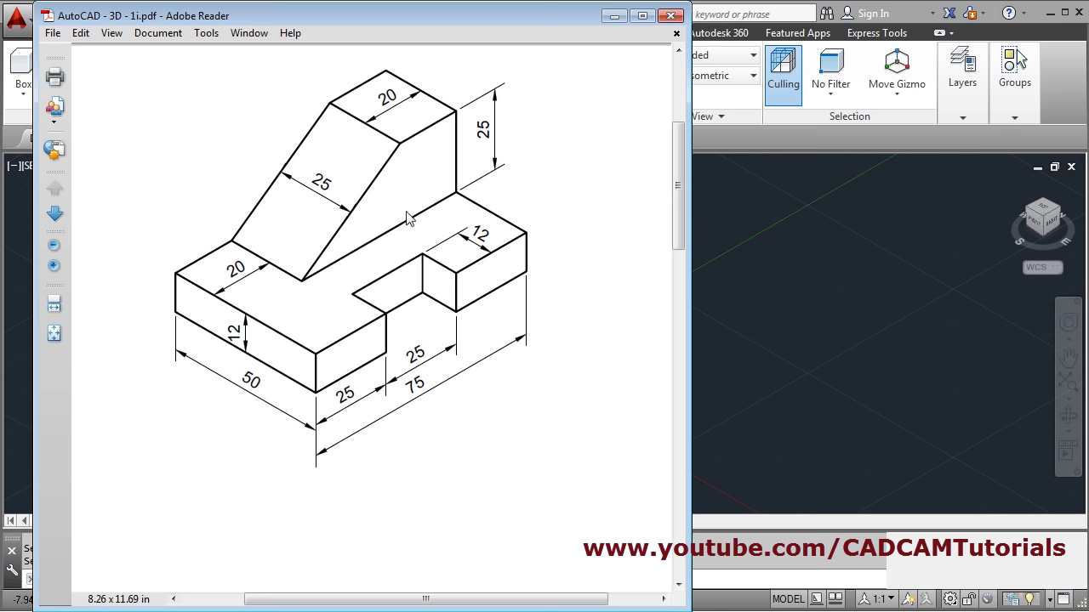
- Align the UCS to the Right view, turn the grid off, and glance at the reference PDF
{"action": "left_click", "coordinate": [614, 16]}
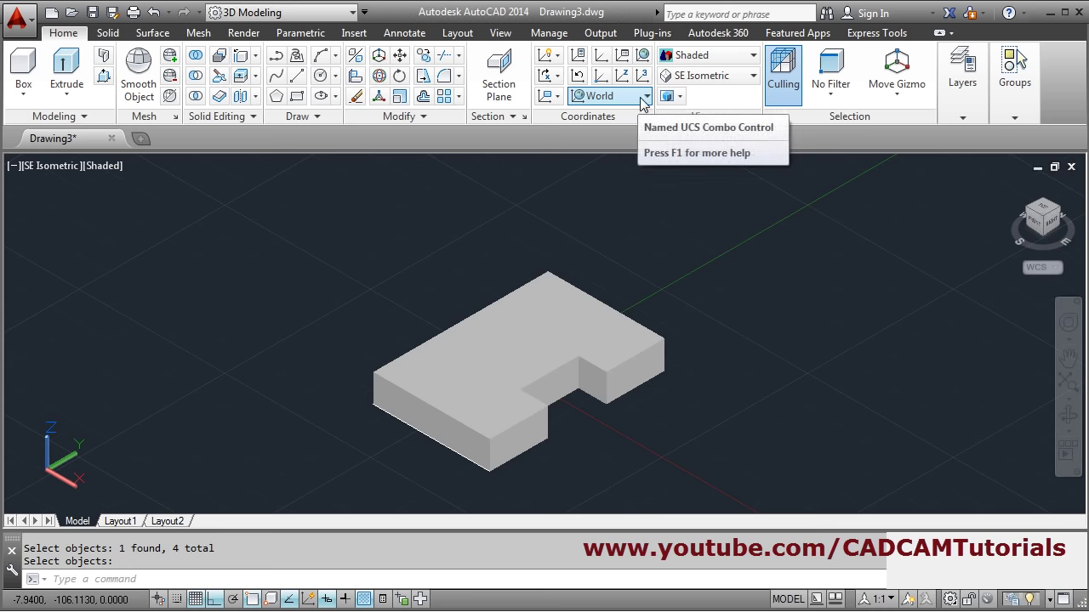
{"action": "left_click", "coordinate": [648, 100]}
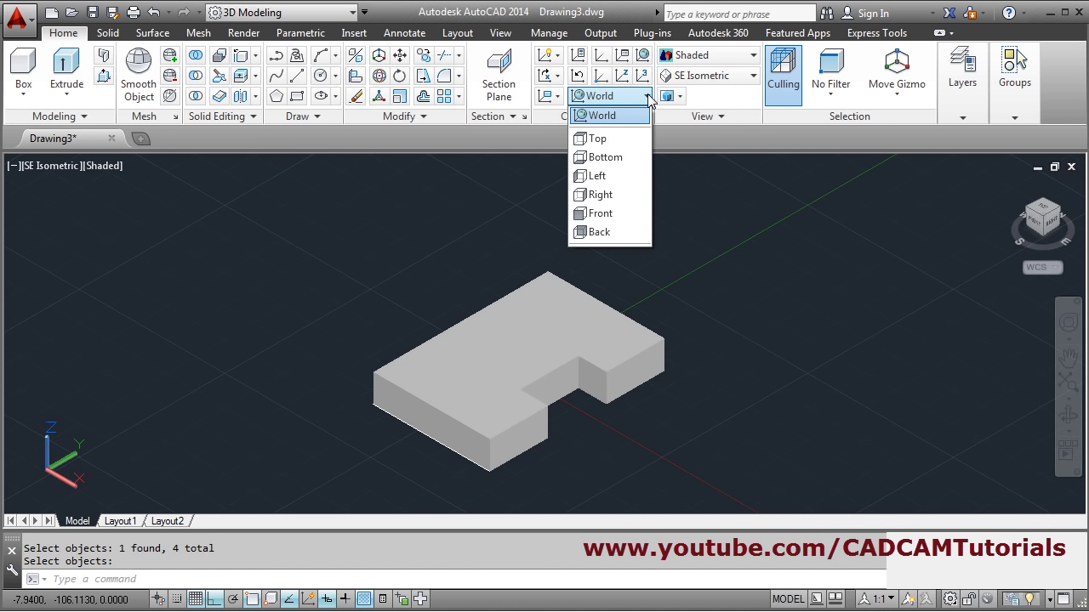
{"action": "left_click", "coordinate": [611, 195]}
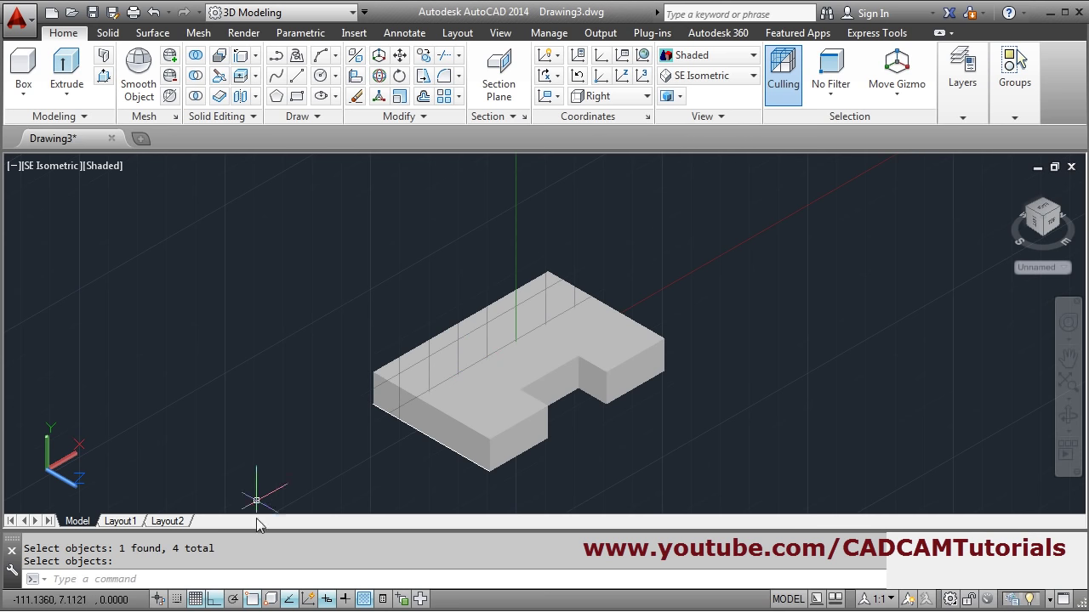
{"action": "left_click", "coordinate": [195, 600]}
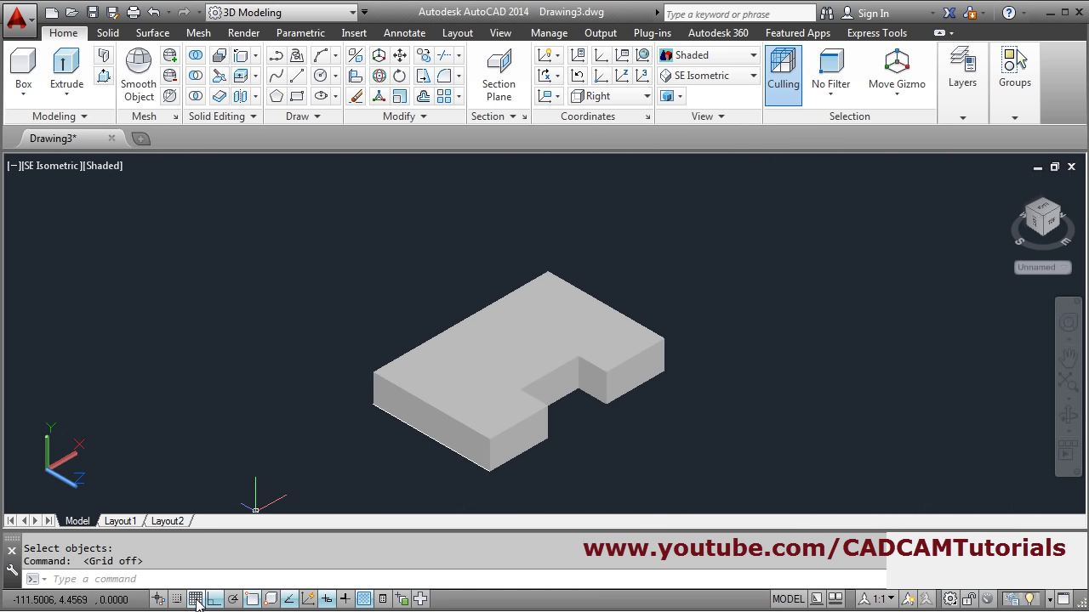
{"action": "middle_click_drag", "start_coordinate": [431, 297], "coordinate": [287, 314]}
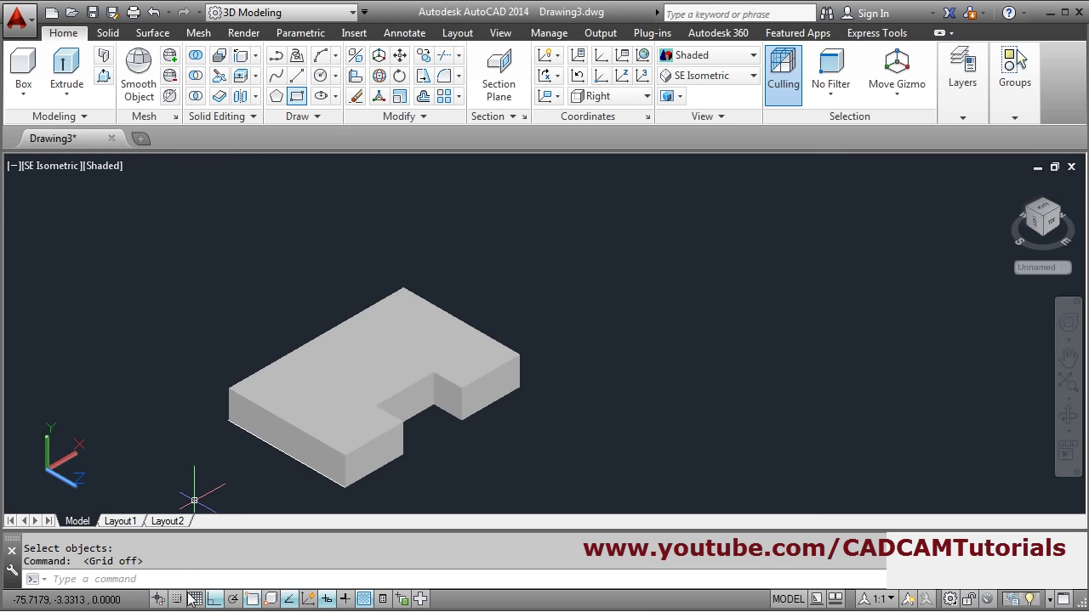
{"action": "key", "text": "alt+Tab"}
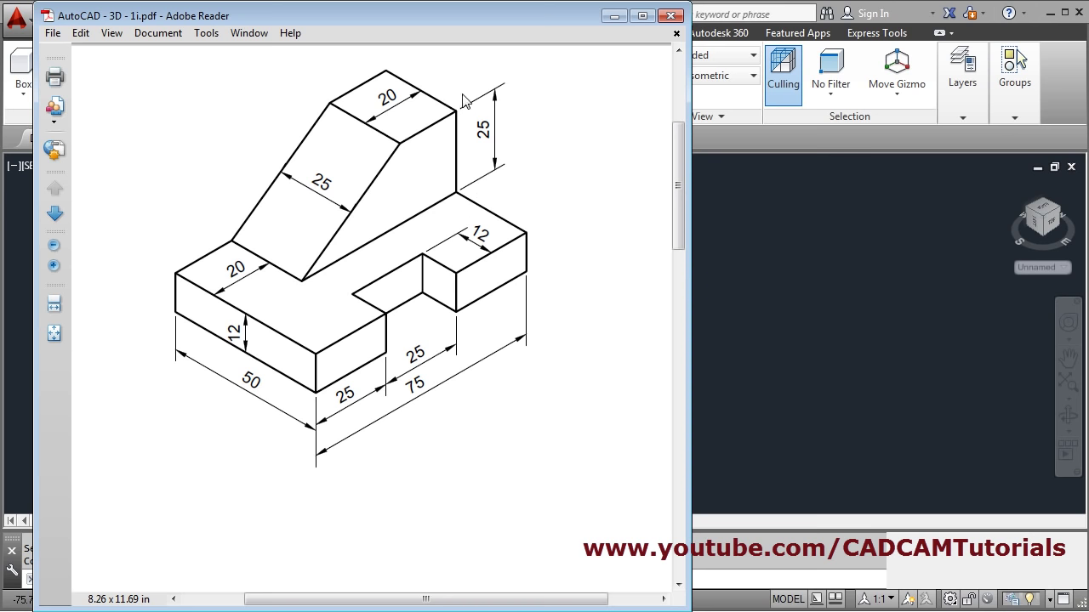
{"action": "left_click", "coordinate": [620, 19]}
- Draw a closed line profile with 55 base, 25 upright and 20 top edges beside the block
{"action": "left_click", "coordinate": [297, 76]}
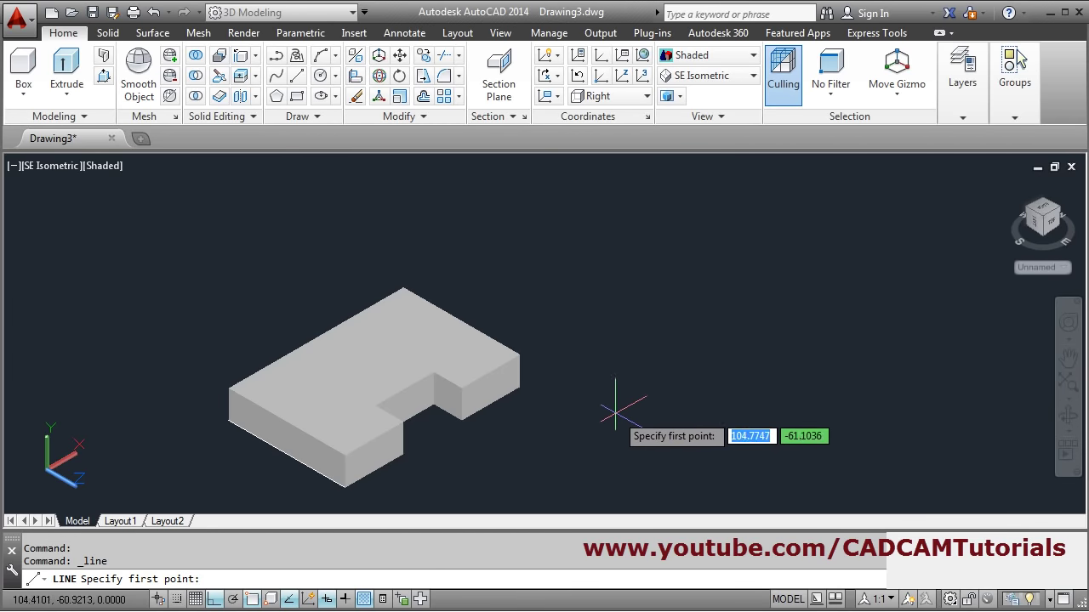
{"action": "middle_click_drag", "start_coordinate": [652, 341], "coordinate": [543, 369]}
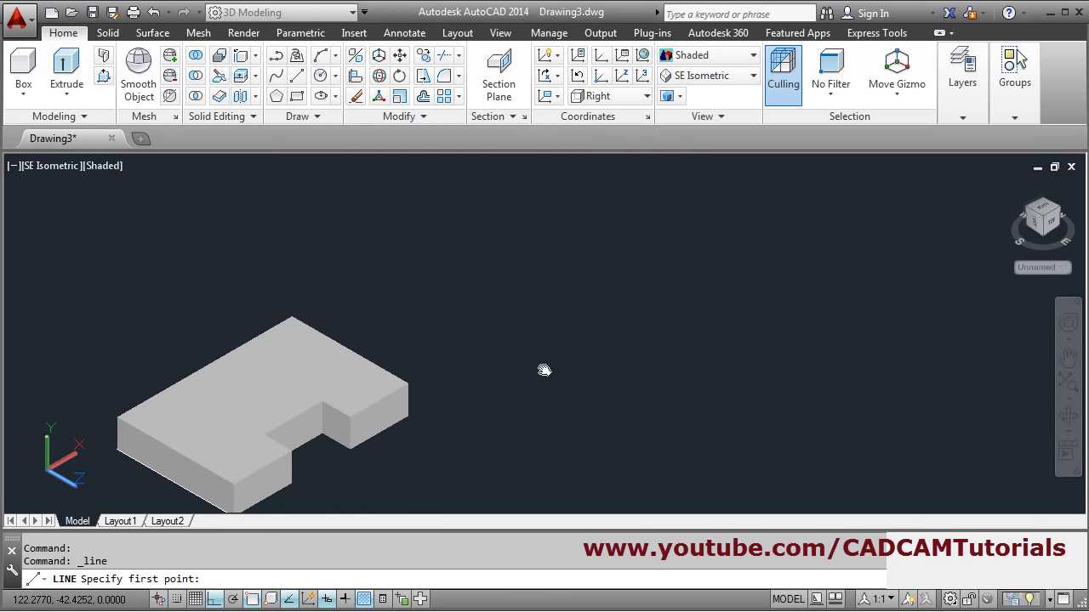
{"action": "left_click", "coordinate": [529, 393]}
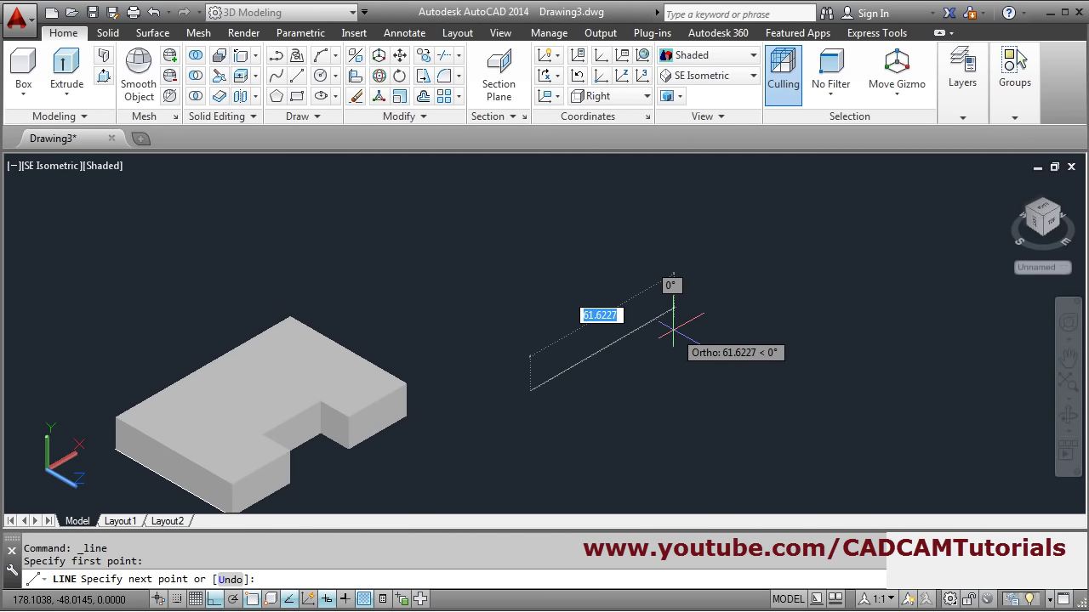
{"action": "type", "text": "55"}
{"action": "key", "text": "Return"}
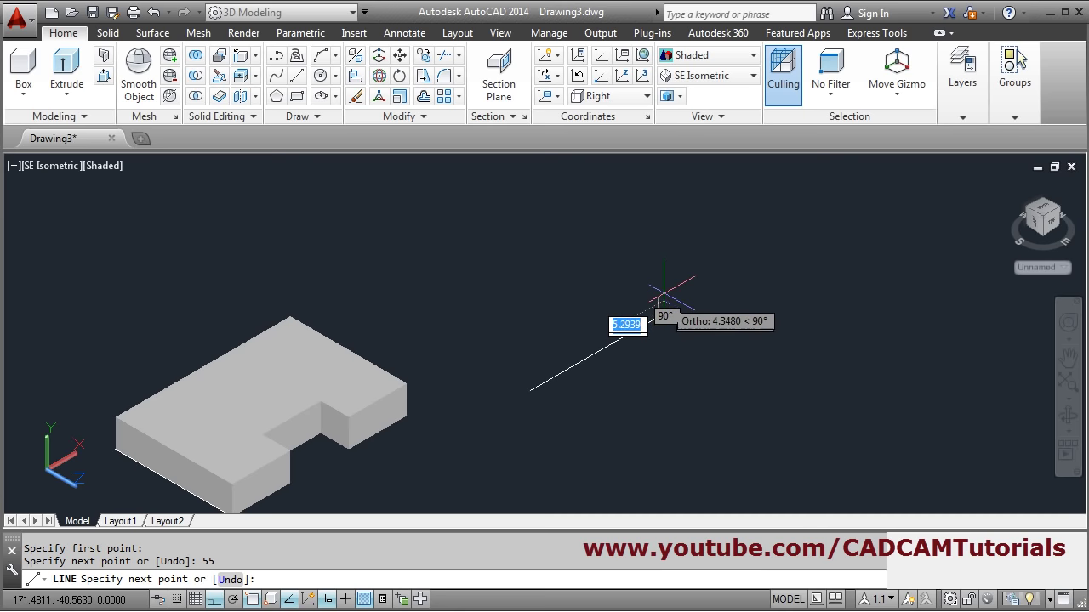
{"action": "type", "text": "25"}
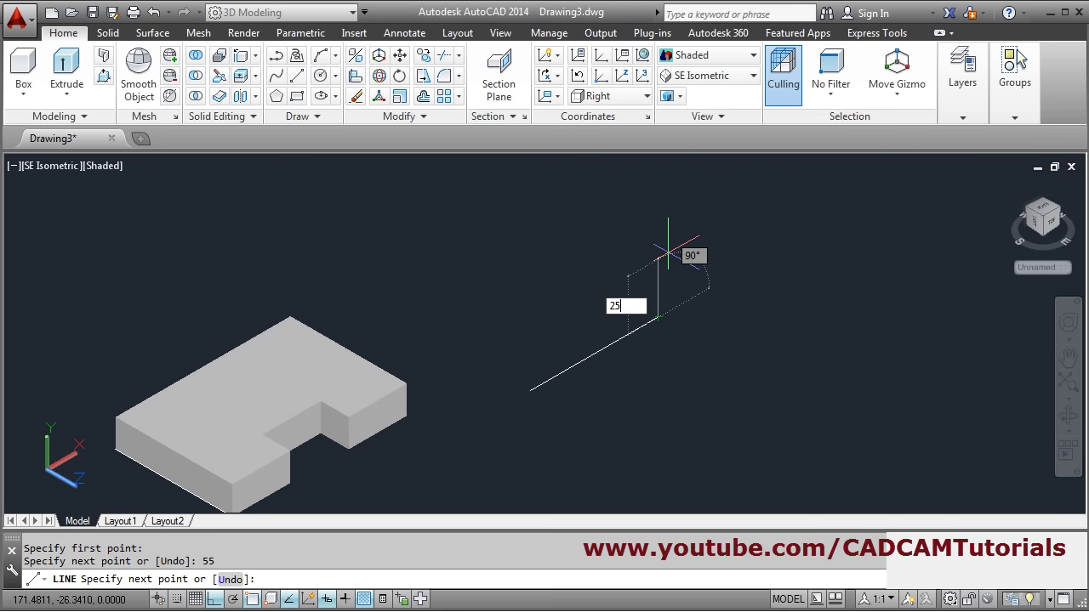
{"action": "key", "text": "Return"}
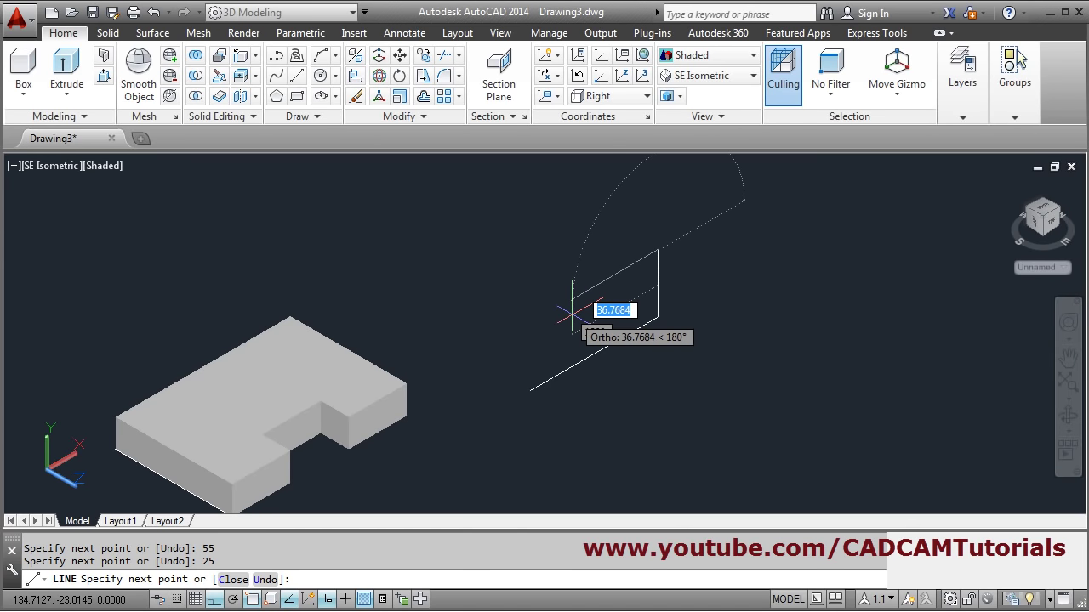
{"action": "type", "text": "20"}
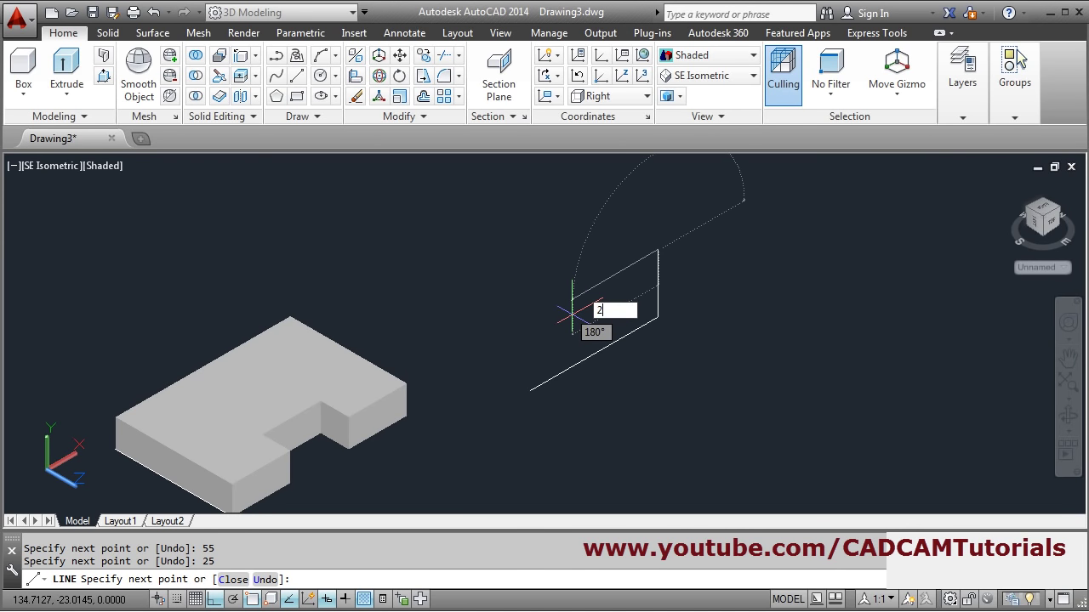
{"action": "key", "text": "Return"}
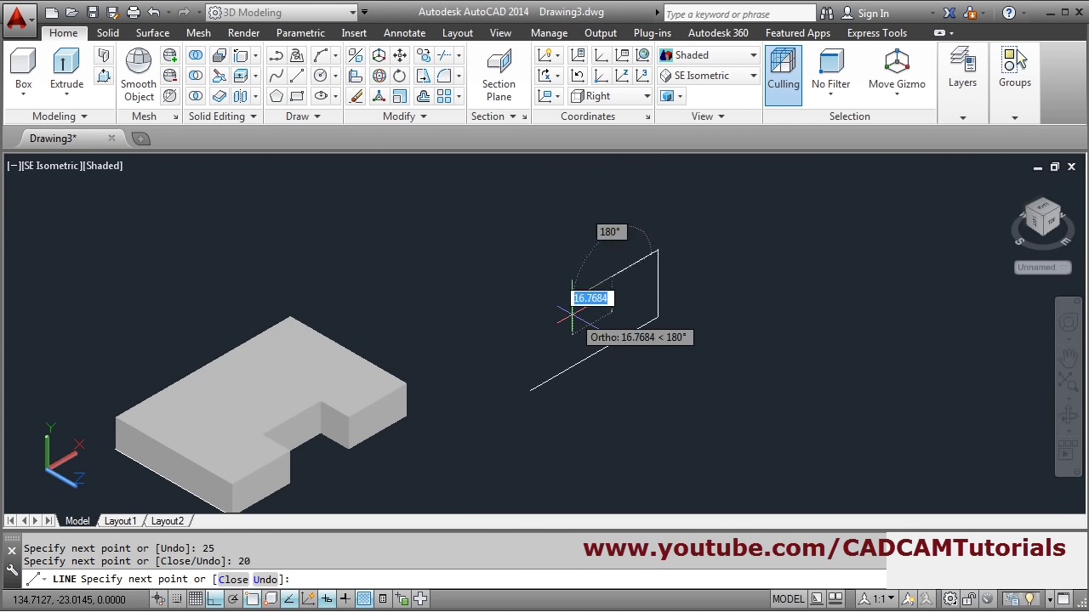
{"action": "left_click", "coordinate": [529, 391]}
{"action": "key", "text": "Return"}
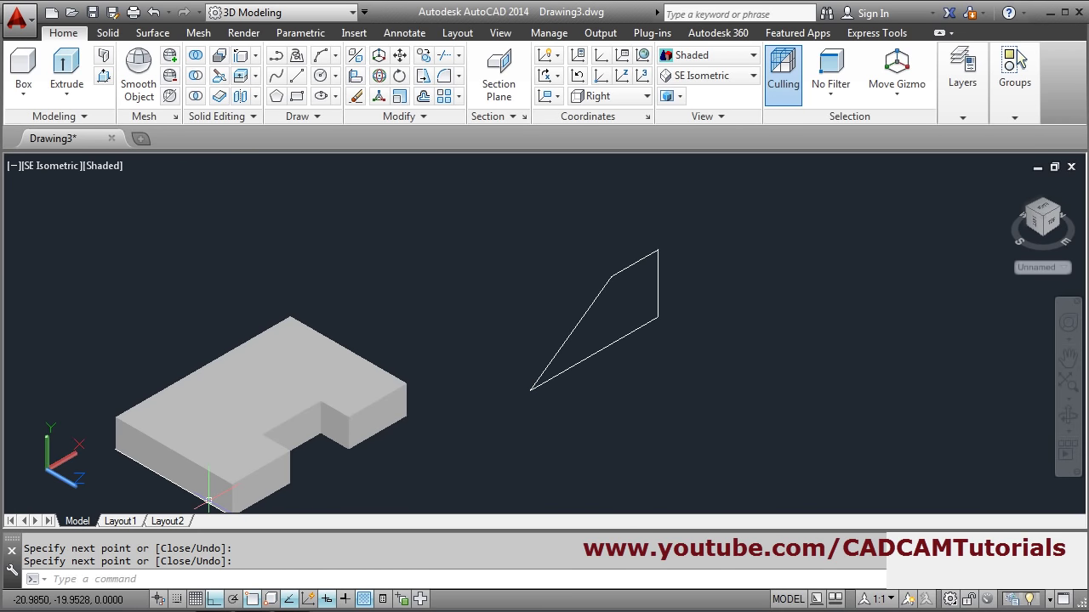
{"action": "key", "text": "alt+Tab"}
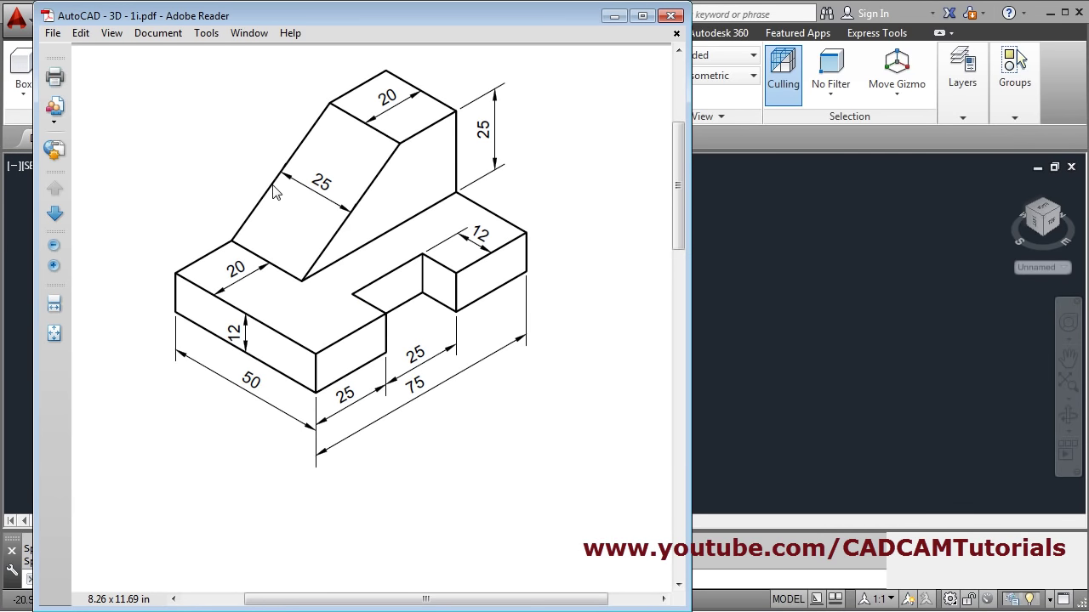
- Presspull the closed slope profile 25 units into a solid wedge
{"action": "key", "text": "alt+Tab"}
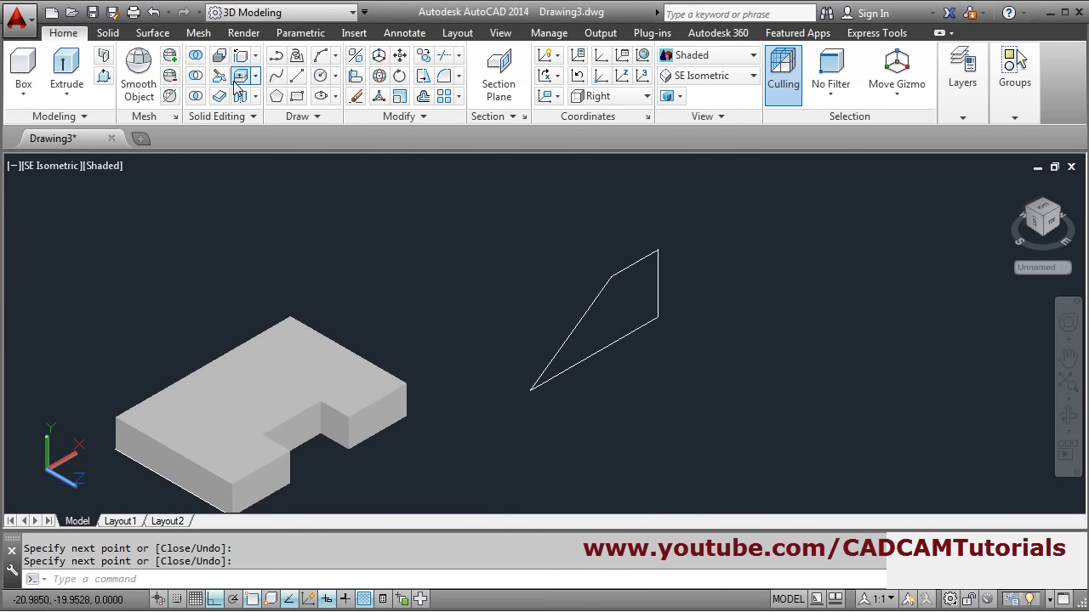
{"action": "left_click", "coordinate": [103, 75]}
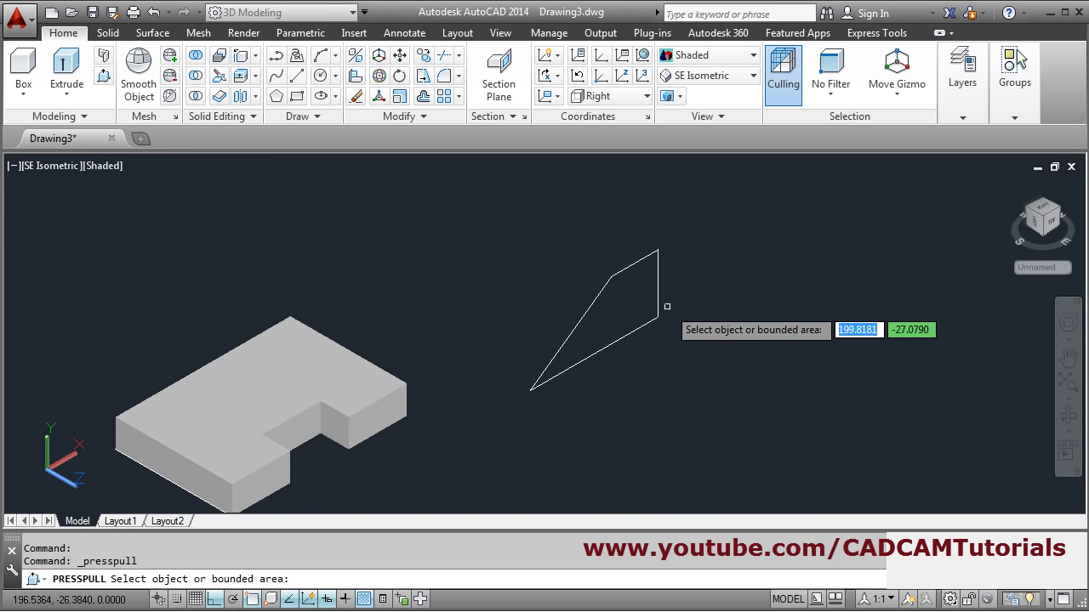
{"action": "left_click", "coordinate": [611, 310]}
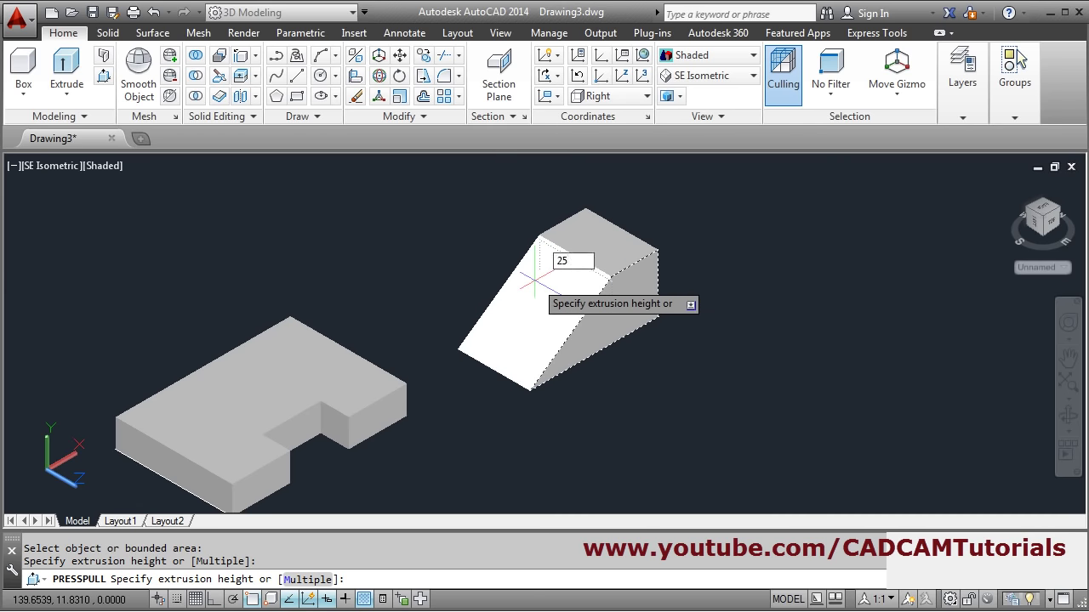
{"action": "key", "text": "Return"}
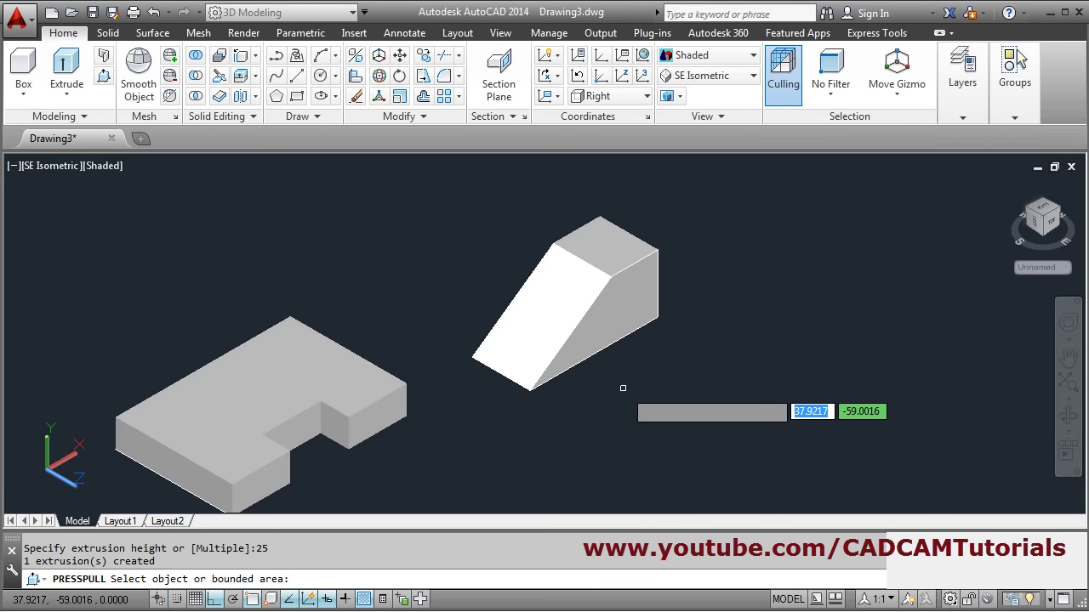
{"action": "key", "text": "Return"}
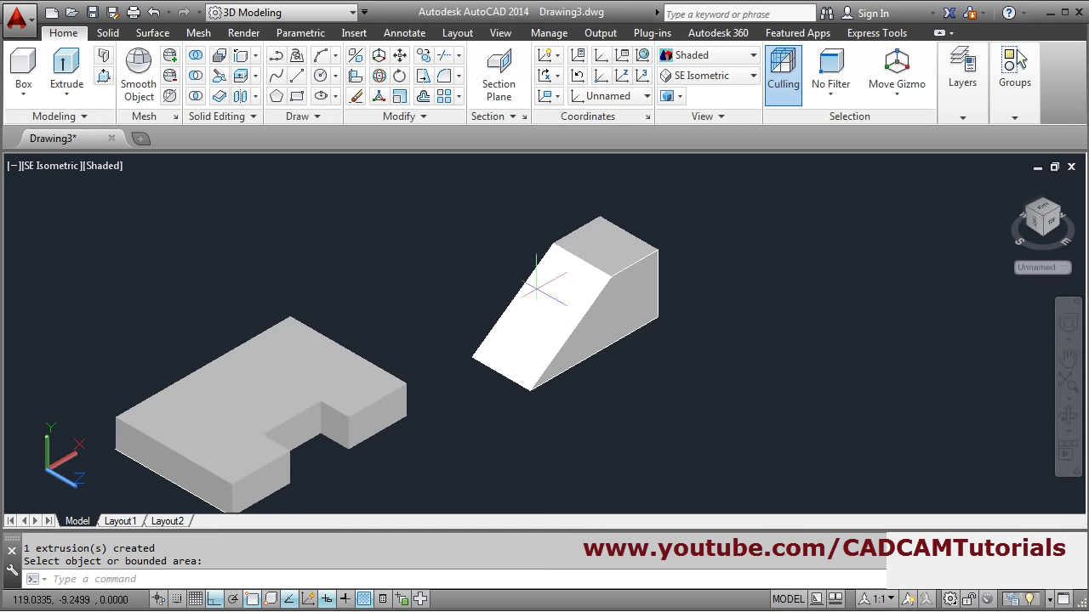
- Move the wedge by its bottom corner onto the base block's matching top corner
{"action": "left_click", "coordinate": [404, 62]}
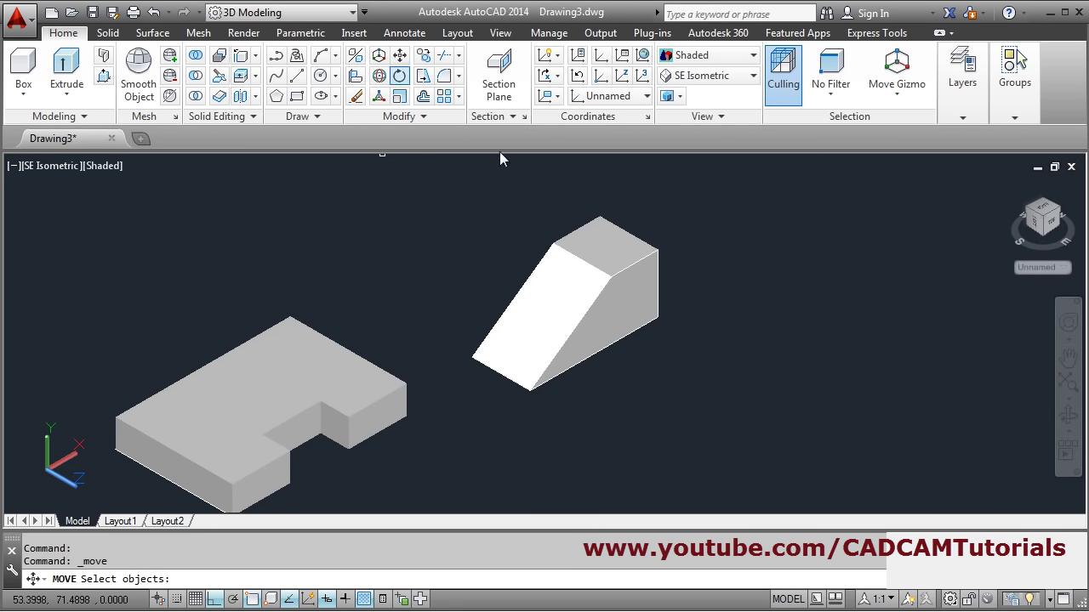
{"action": "left_click", "coordinate": [578, 277]}
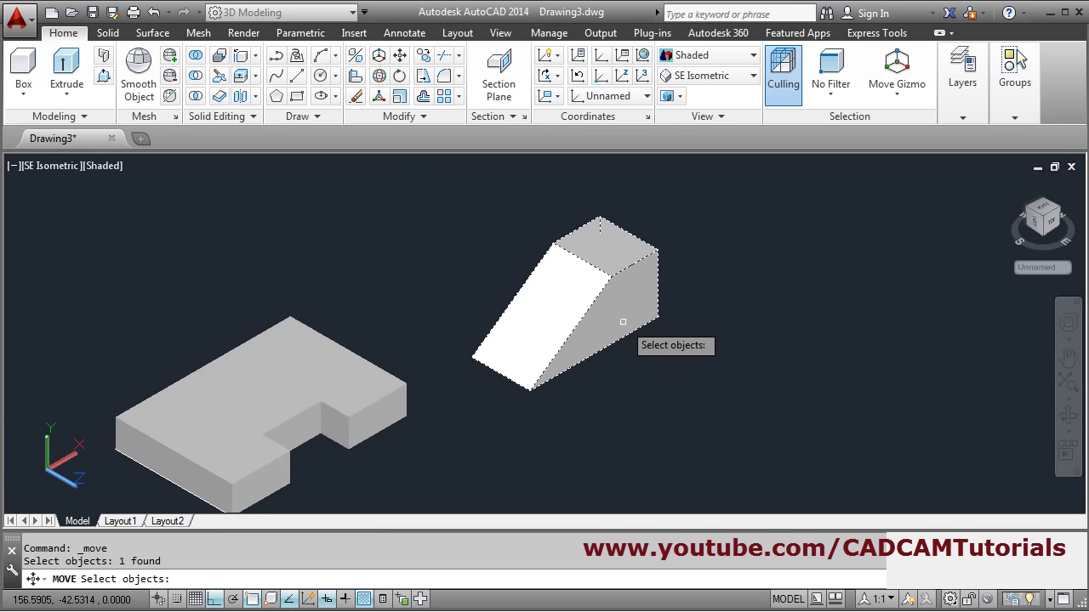
{"action": "key", "text": "Return"}
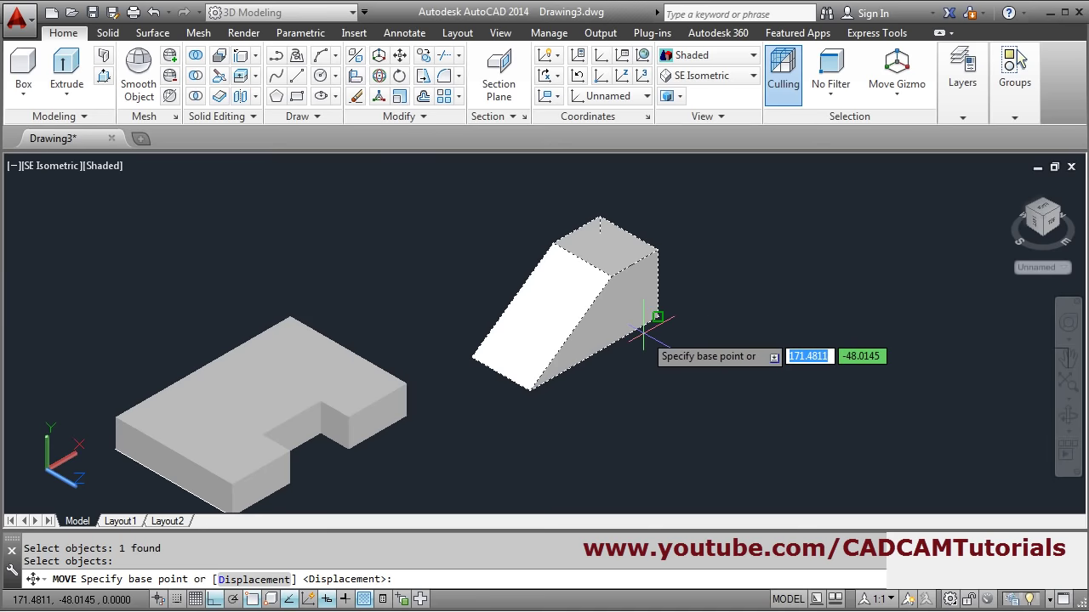
{"action": "middle_click_drag", "start_coordinate": [693, 320], "coordinate": [527, 329], "text": "shift"}
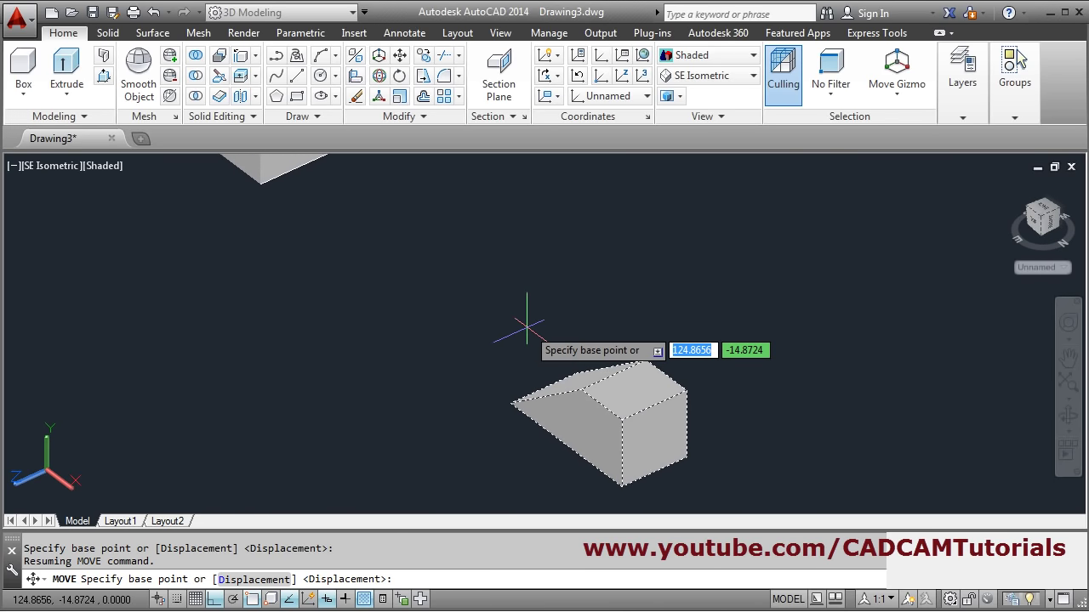
{"action": "middle_click_drag", "start_coordinate": [654, 418], "coordinate": [627, 413], "text": "shift"}
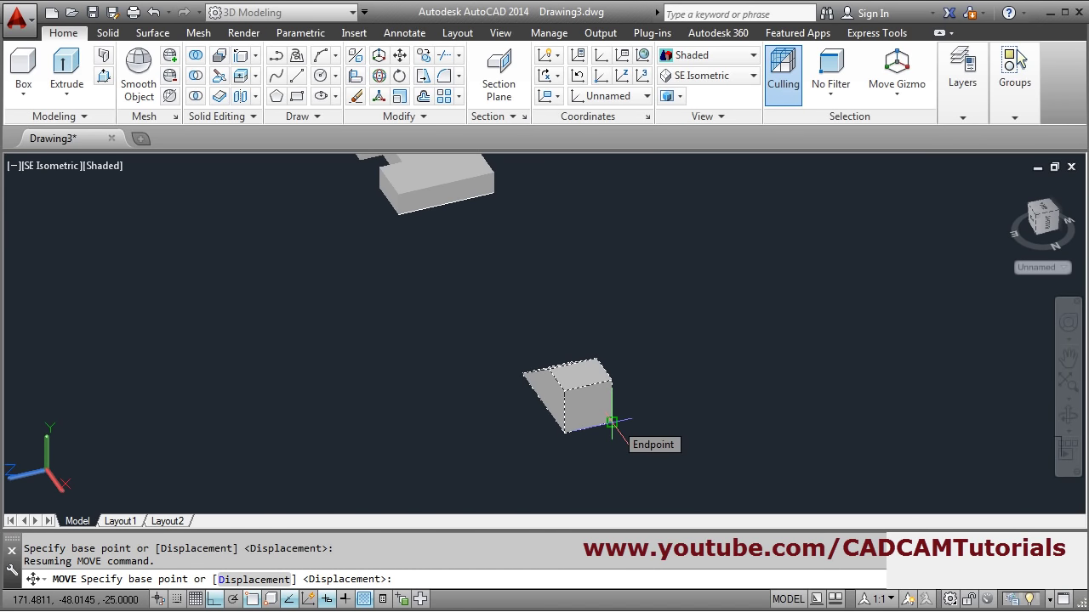
{"action": "left_click", "coordinate": [611, 423]}
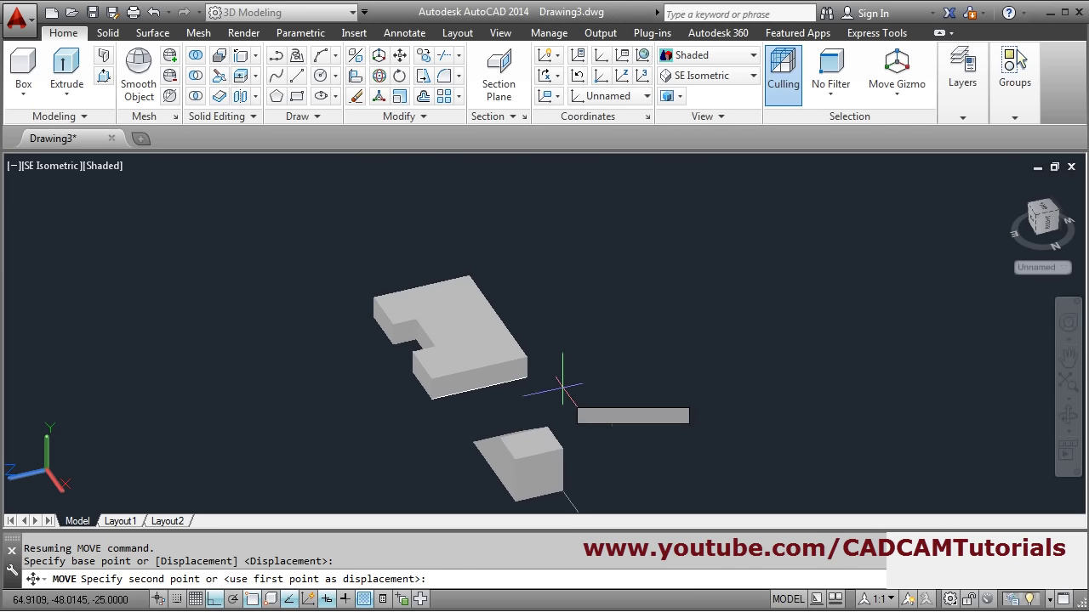
{"action": "left_click", "coordinate": [527, 356]}
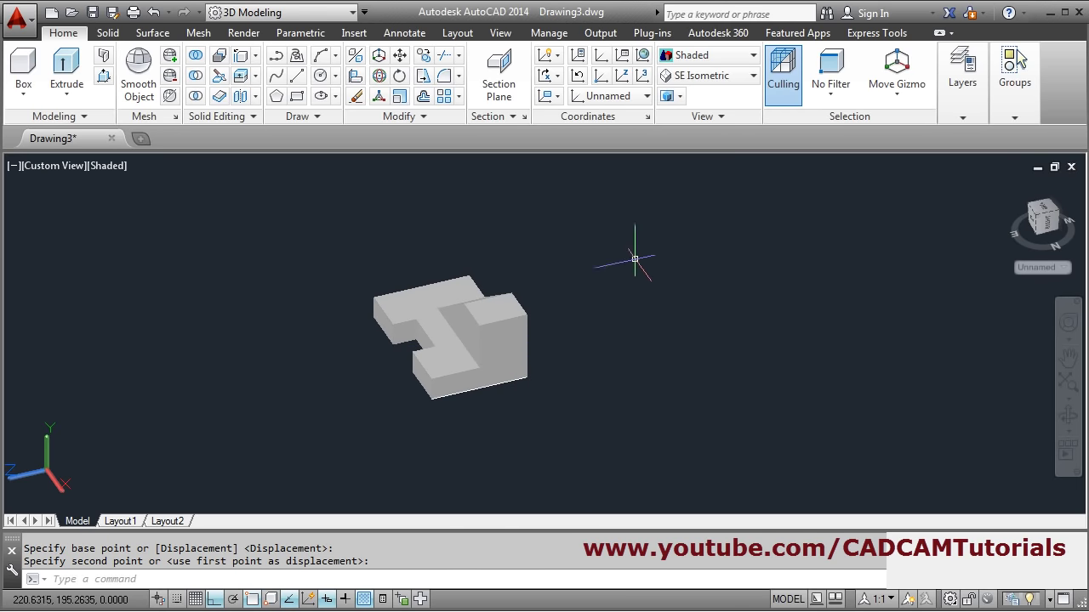
{"action": "left_click", "coordinate": [722, 78]}
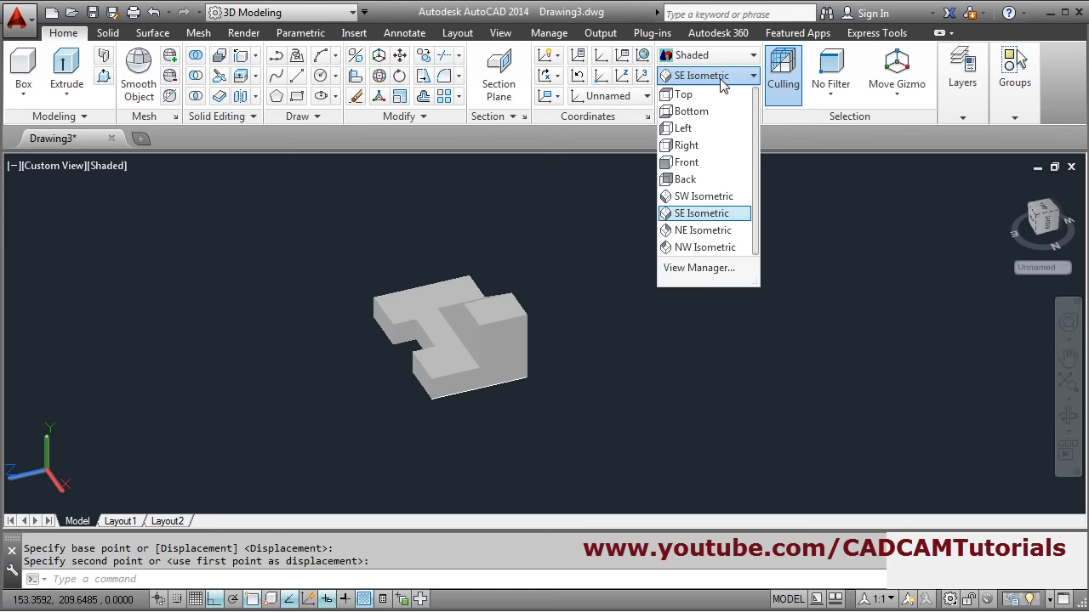
- Switch to SE Isometric and erase the leftover outline with a crossing window
{"action": "left_click", "coordinate": [705, 216]}
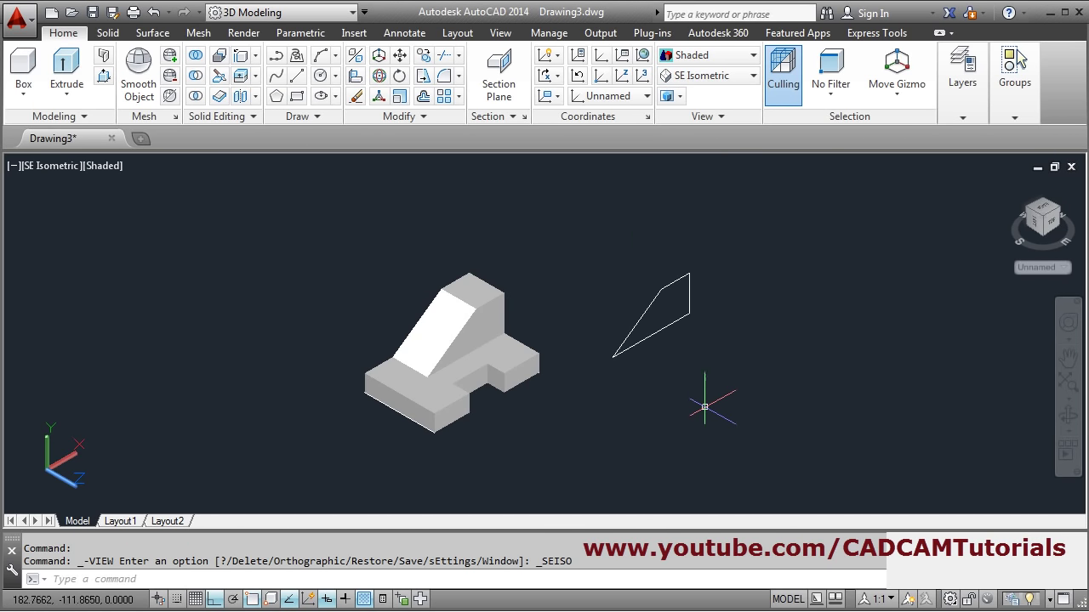
{"action": "type", "text": "E"}
{"action": "key", "text": "Return"}
{"action": "left_click", "coordinate": [726, 377]}
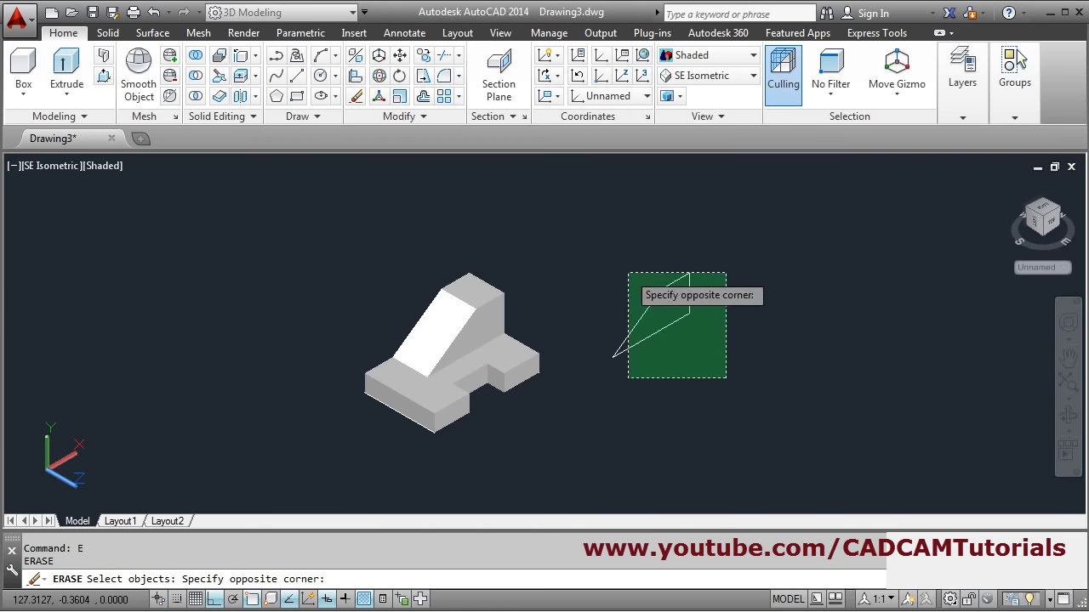
{"action": "left_click", "coordinate": [628, 273]}
{"action": "key", "text": "Return"}
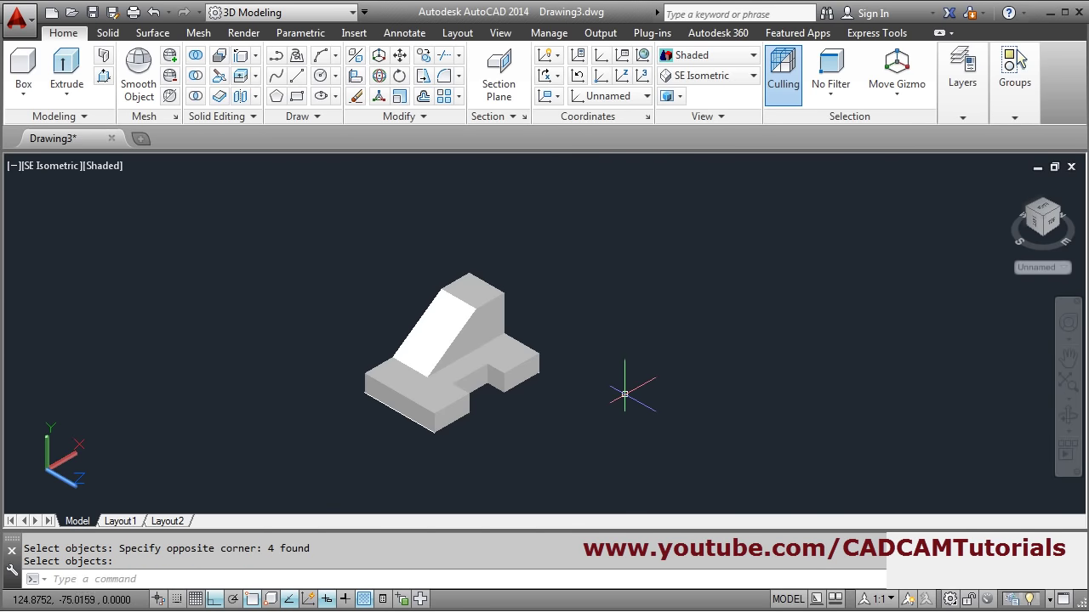
- Zoom to the whole model and apply the Shaded with edges visual style
{"action": "middle_click", "coordinate": [624, 394]}
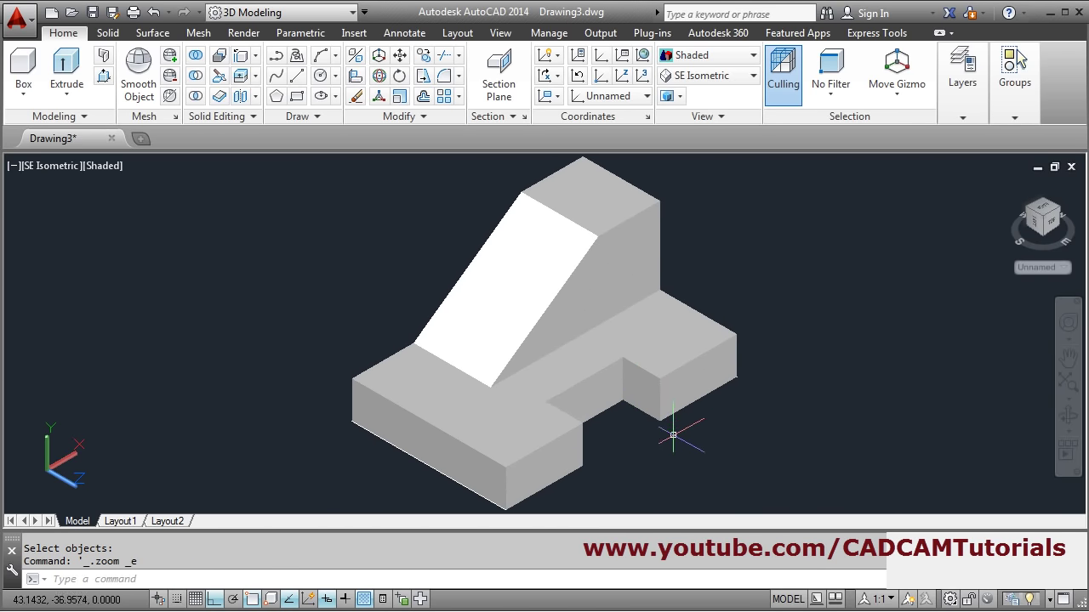
{"action": "scroll", "coordinate": [656, 396], "scroll_direction": "down", "scroll_amount": 2}
{"action": "middle_click_drag", "start_coordinate": [656, 396], "coordinate": [632, 388], "text": "shift"}
{"action": "left_click", "coordinate": [715, 54]}
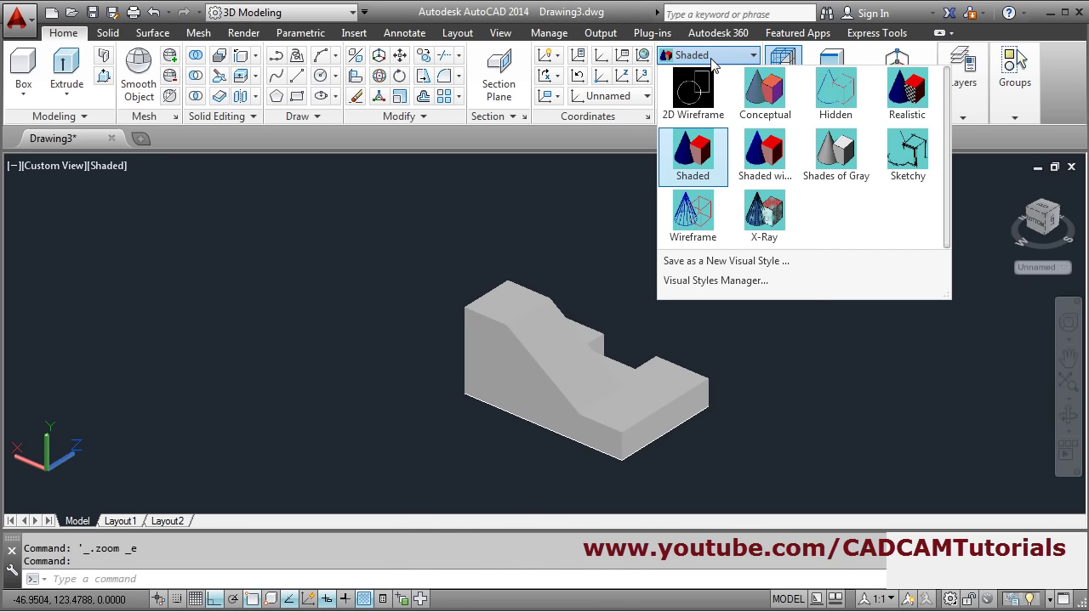
{"action": "left_click", "coordinate": [749, 159]}
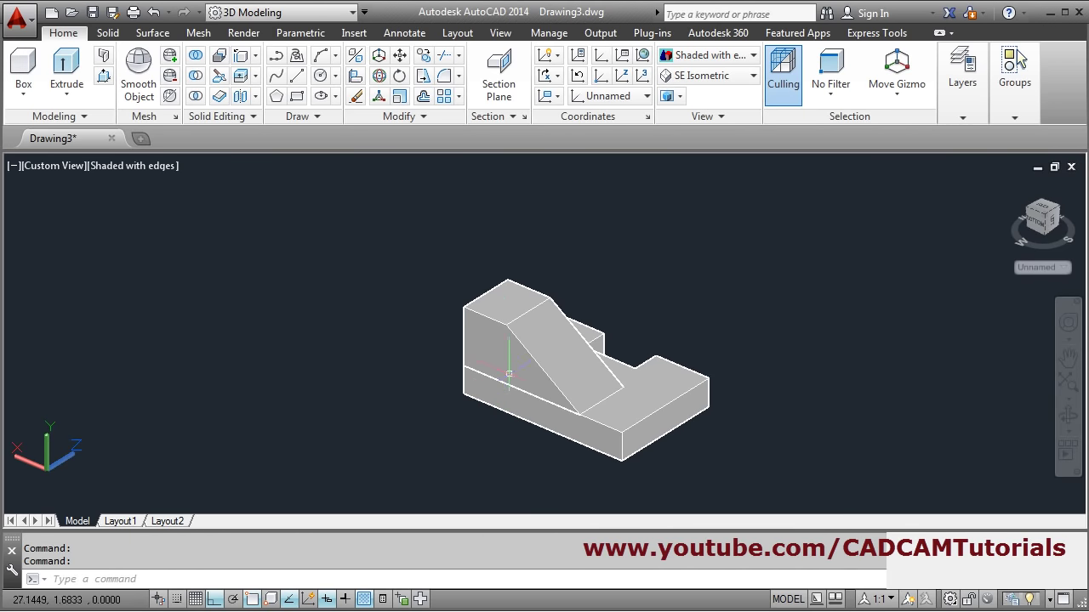
- Union the wedge and the base block into one solid
{"action": "left_click", "coordinate": [197, 58]}
{"action": "left_click", "coordinate": [510, 357]}
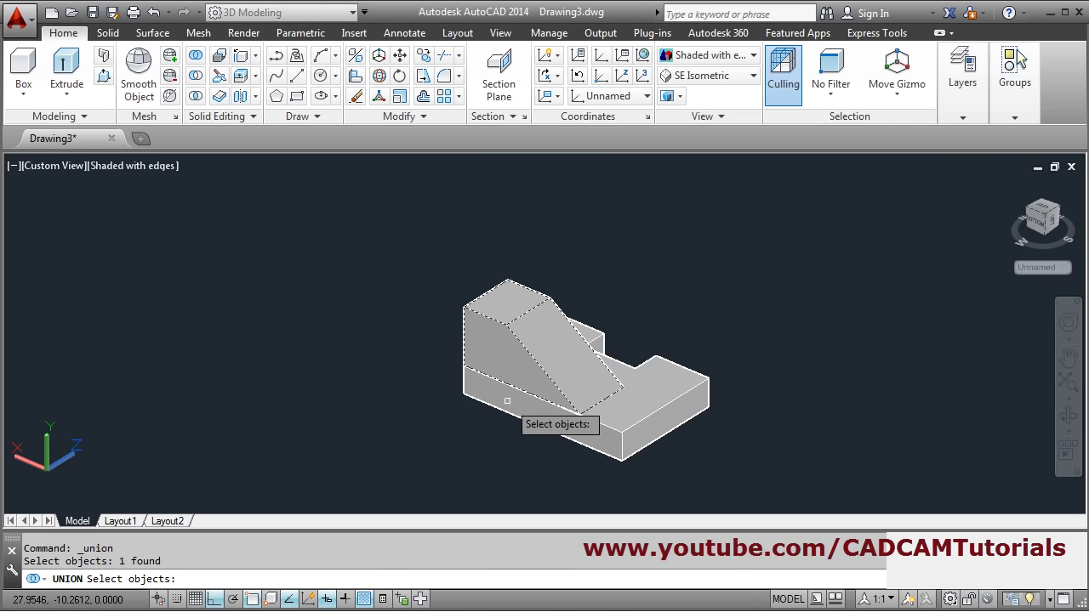
{"action": "left_click", "coordinate": [505, 398]}
{"action": "key", "text": "Return"}
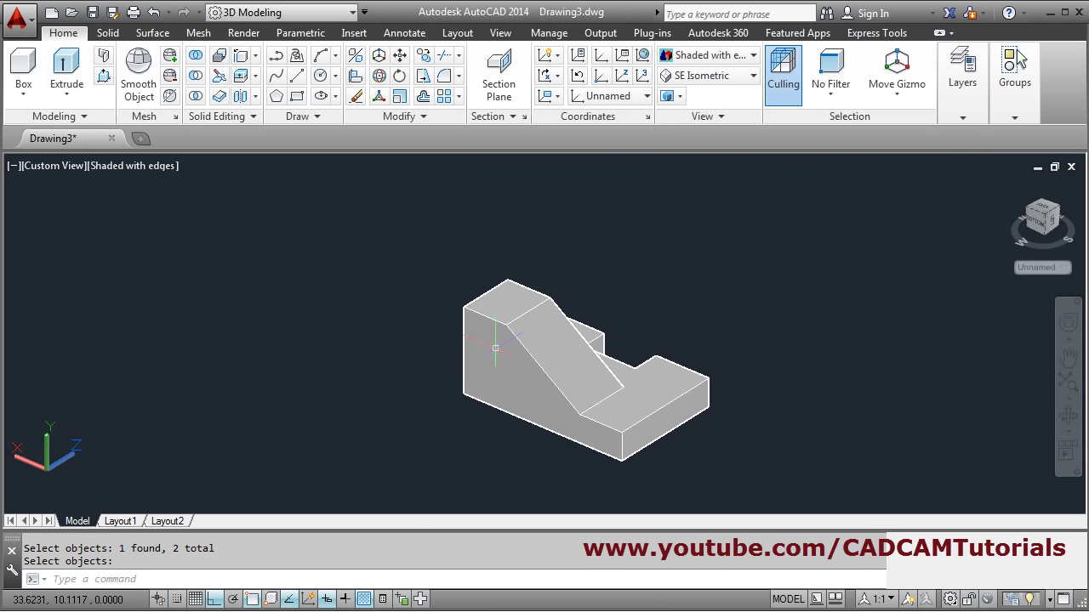
- Return to the SE Isometric view and bring up the reference PDF
{"action": "left_click", "coordinate": [725, 75]}
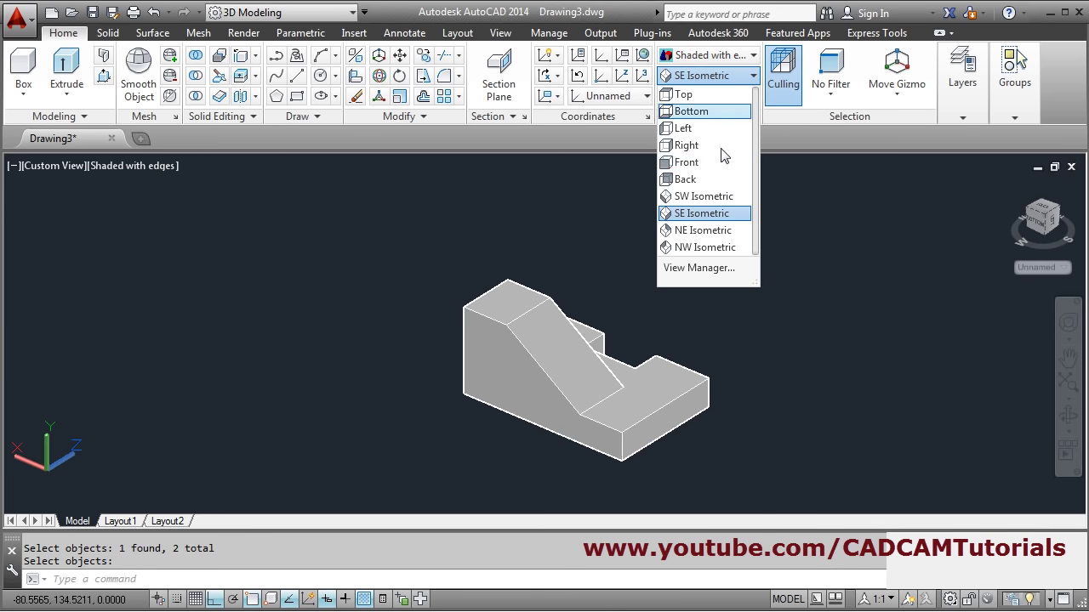
{"action": "left_click", "coordinate": [698, 220]}
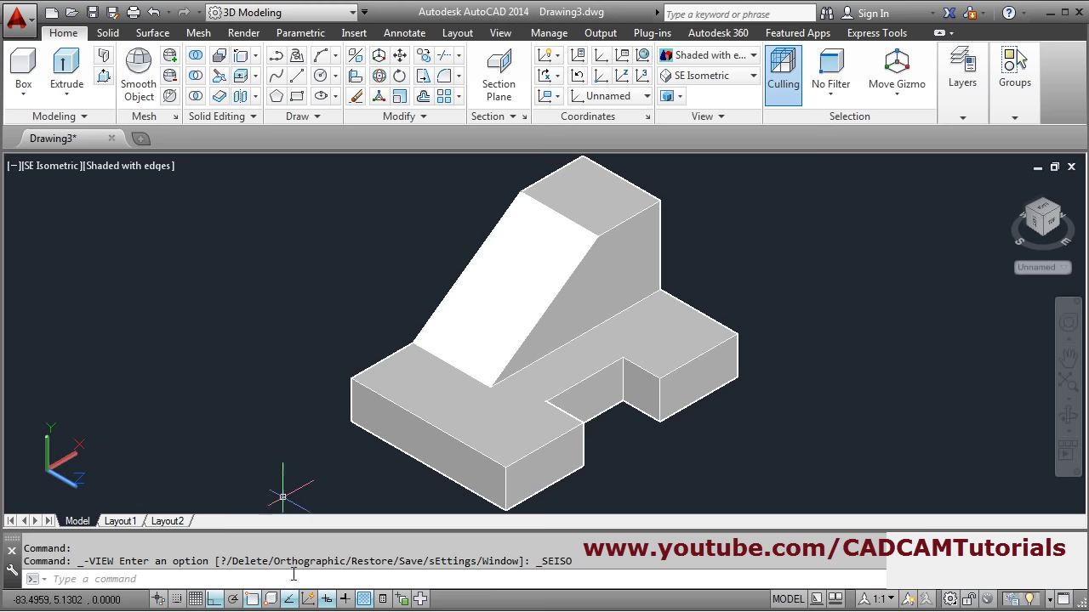
{"action": "key", "text": "alt+Tab"}
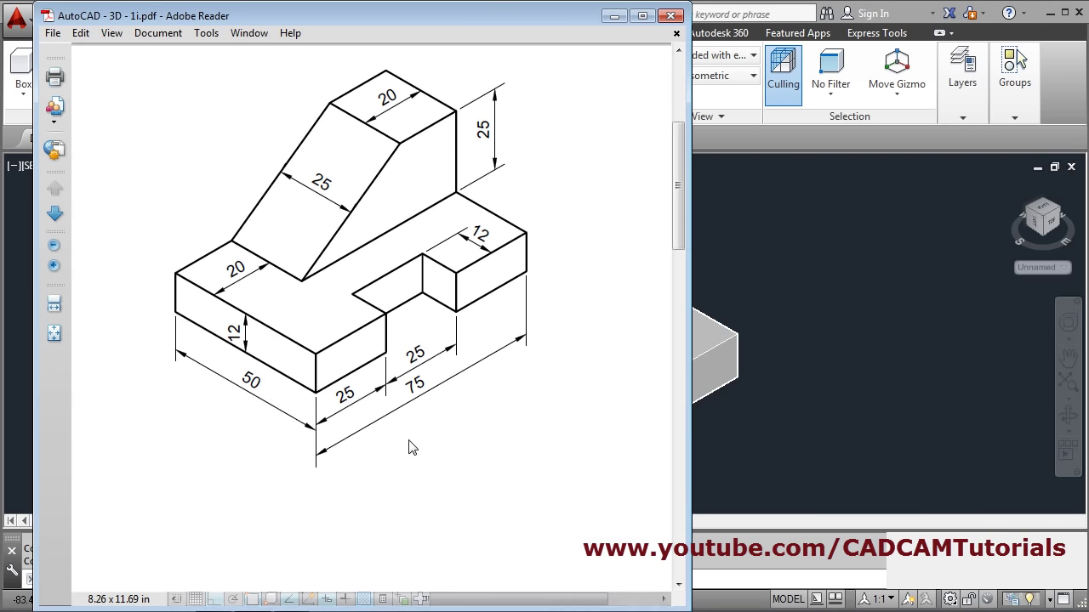
- Scroll the PDF to the next page's slotted-ring bracket drawing, then go back to AutoCAD
{"action": "scroll", "coordinate": [411, 381], "scroll_direction": "down", "scroll_amount": 3}
{"action": "scroll", "coordinate": [412, 382], "scroll_direction": "down", "scroll_amount": 15}
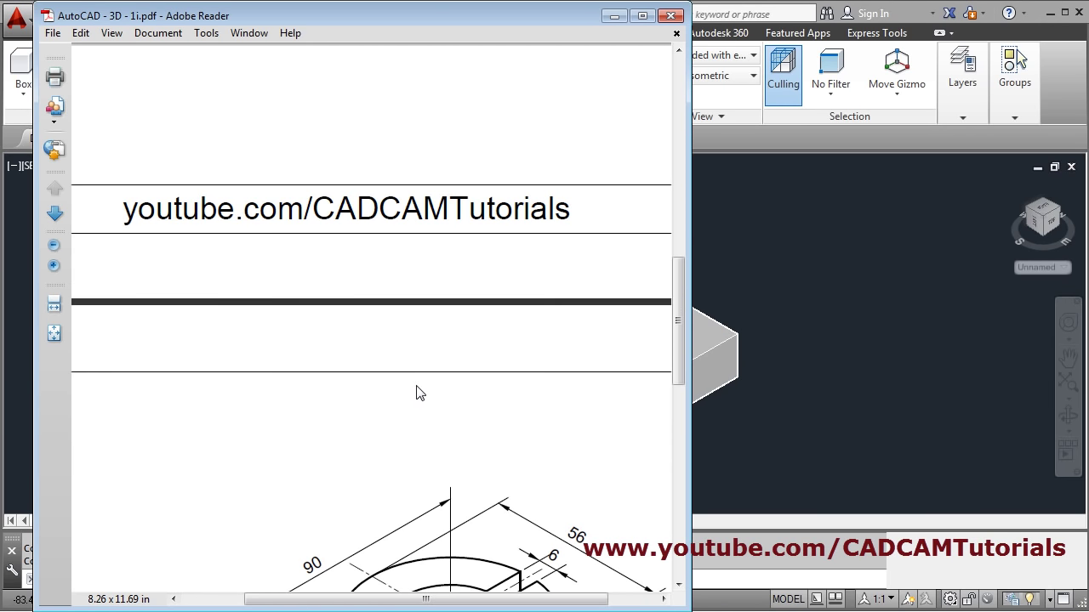
{"action": "scroll", "coordinate": [418, 393], "scroll_direction": "down", "scroll_amount": 4}
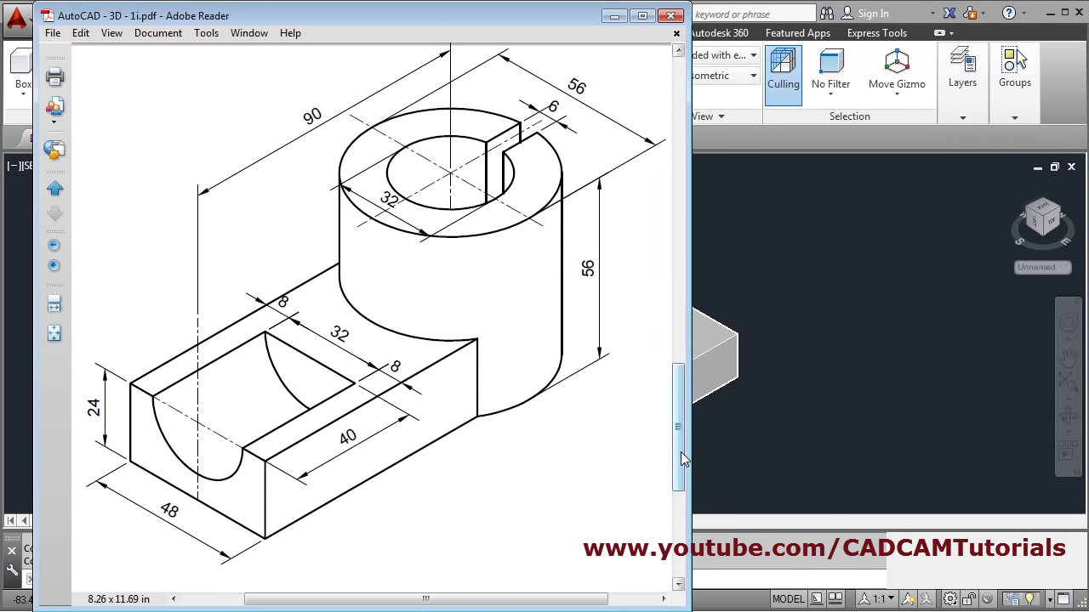
{"action": "left_click_drag", "start_coordinate": [681, 461], "coordinate": [681, 455]}
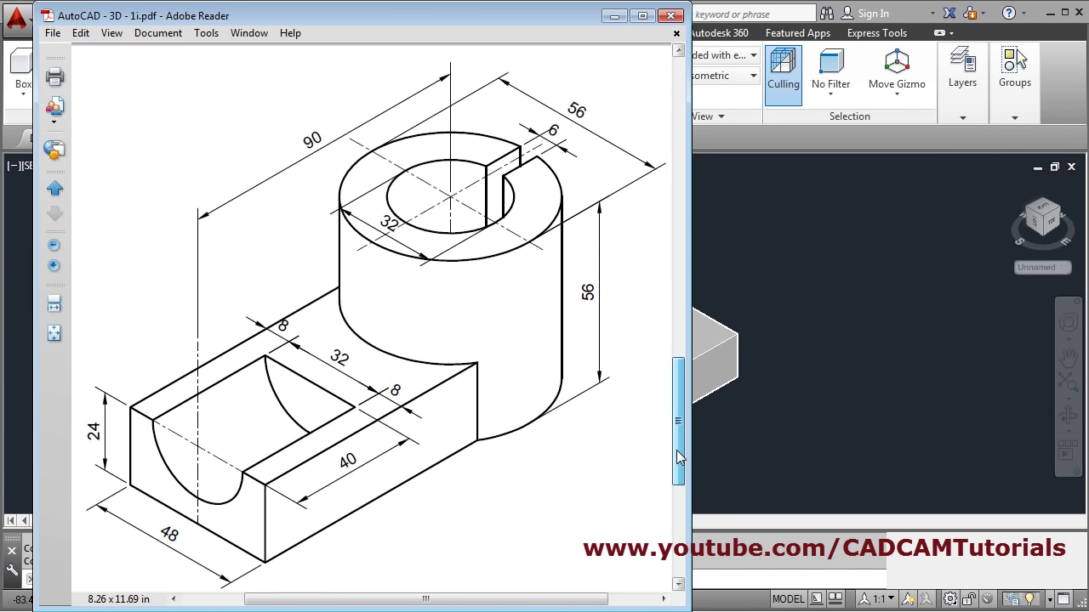
{"action": "left_click", "coordinate": [787, 219]}
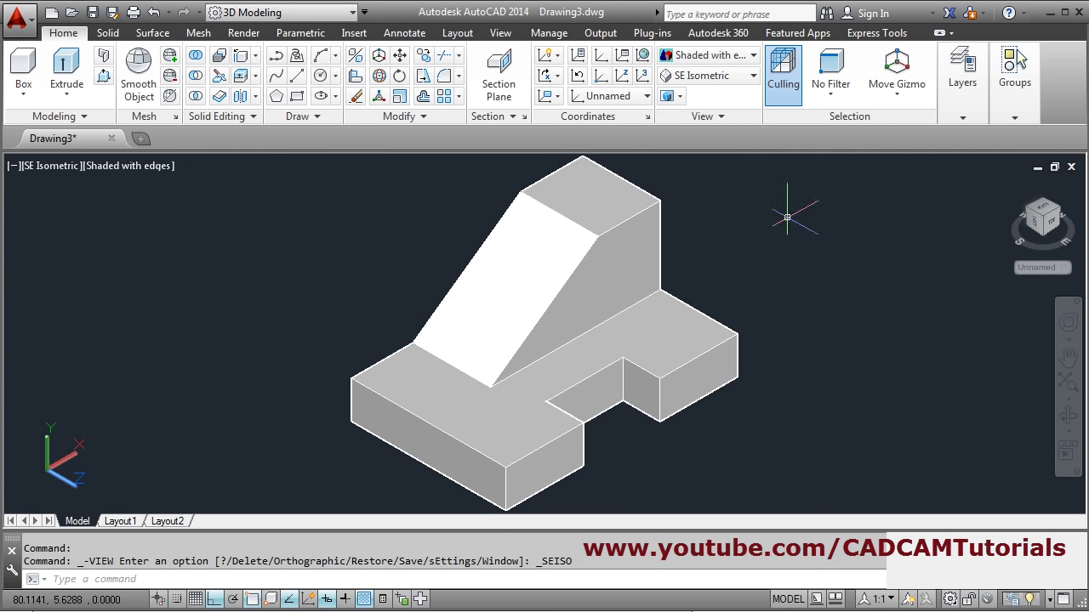
- Start a new drawing from the acad template
{"action": "left_click", "coordinate": [141, 139]}
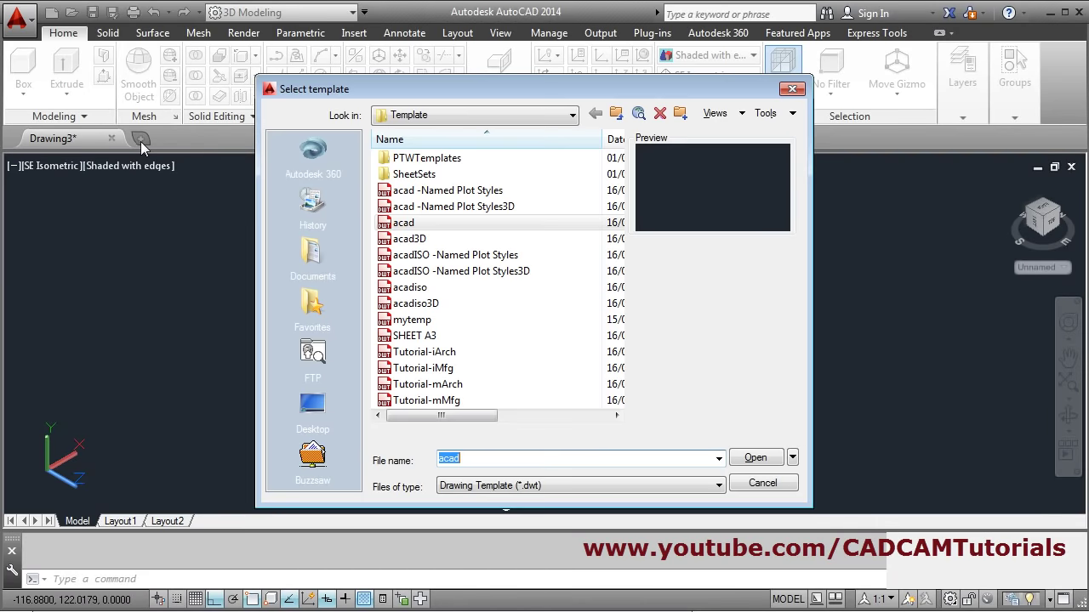
{"action": "left_click", "coordinate": [757, 458]}
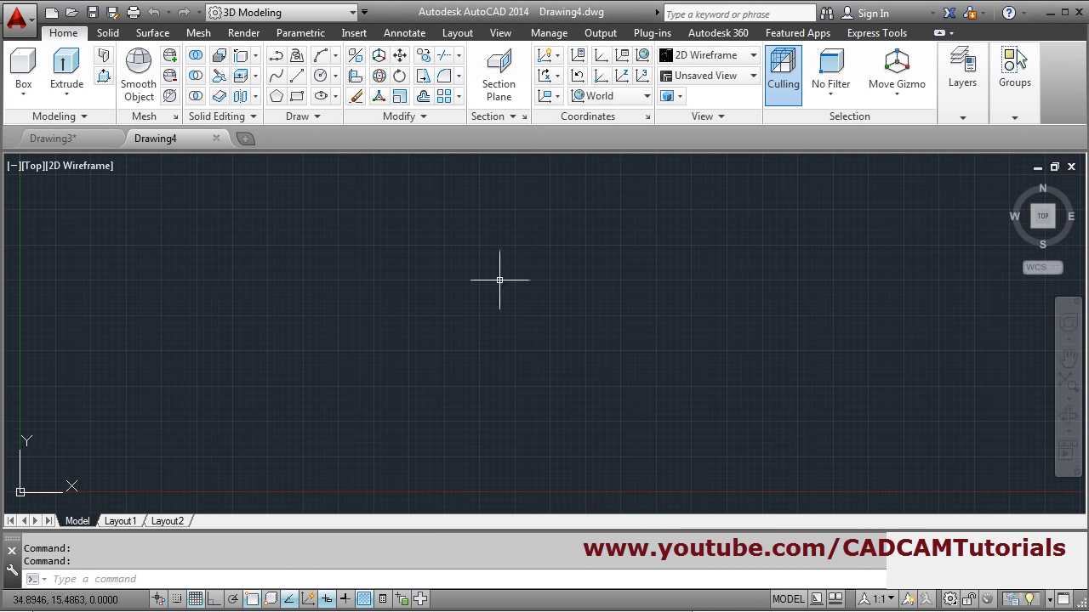
{"action": "left_click", "coordinate": [715, 83]}
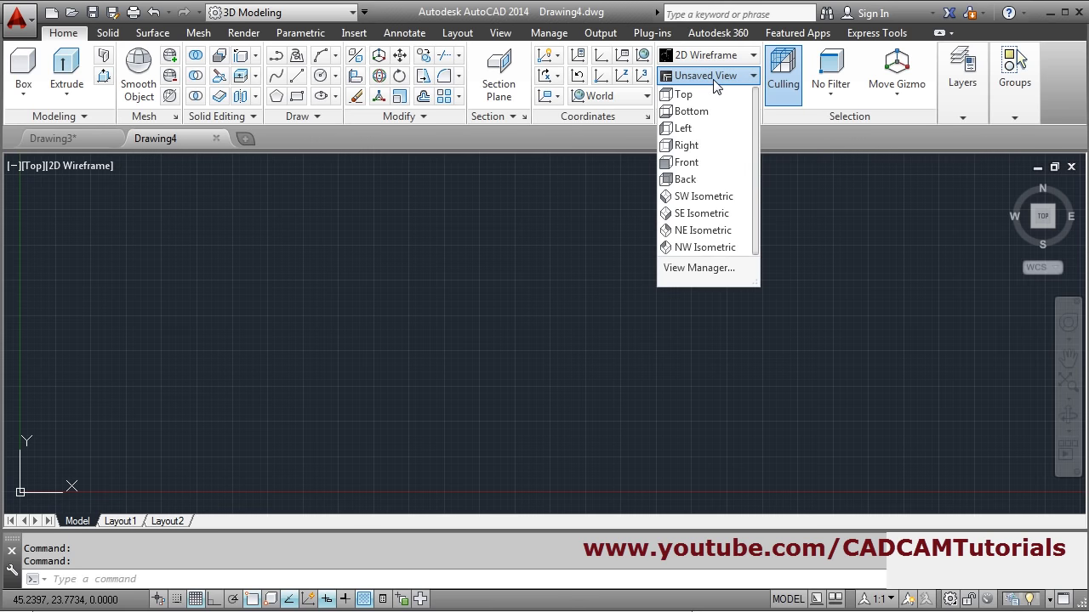
{"action": "left_click", "coordinate": [499, 240]}
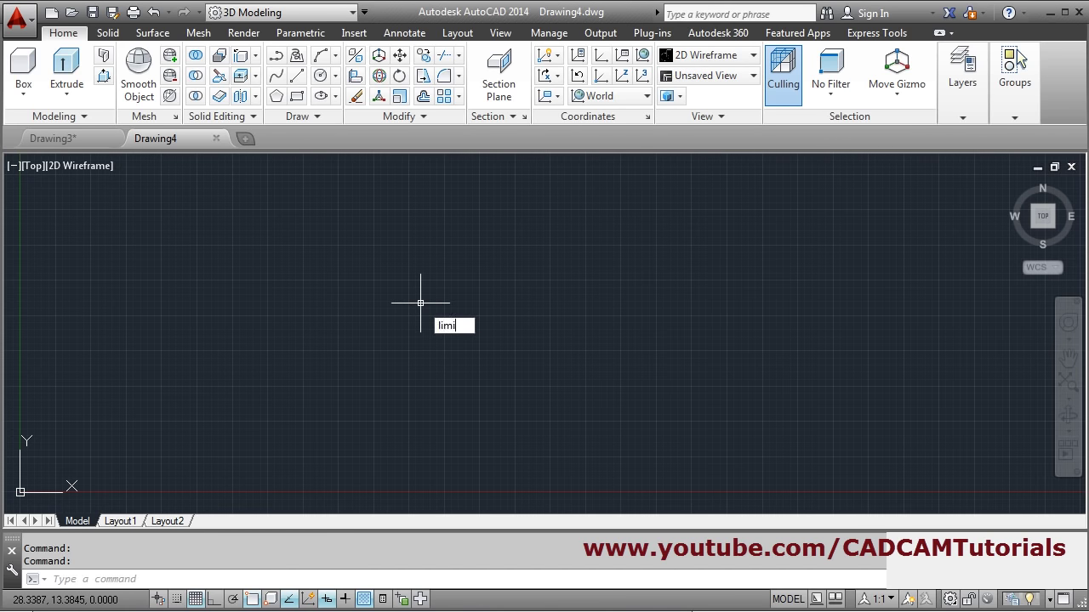
- Set drawing limits from 0,0 to 200,200 and zoom to show them all
{"action": "type", "text": "limi"}
{"action": "key", "text": "Return"}
{"action": "type", "text": "0"}
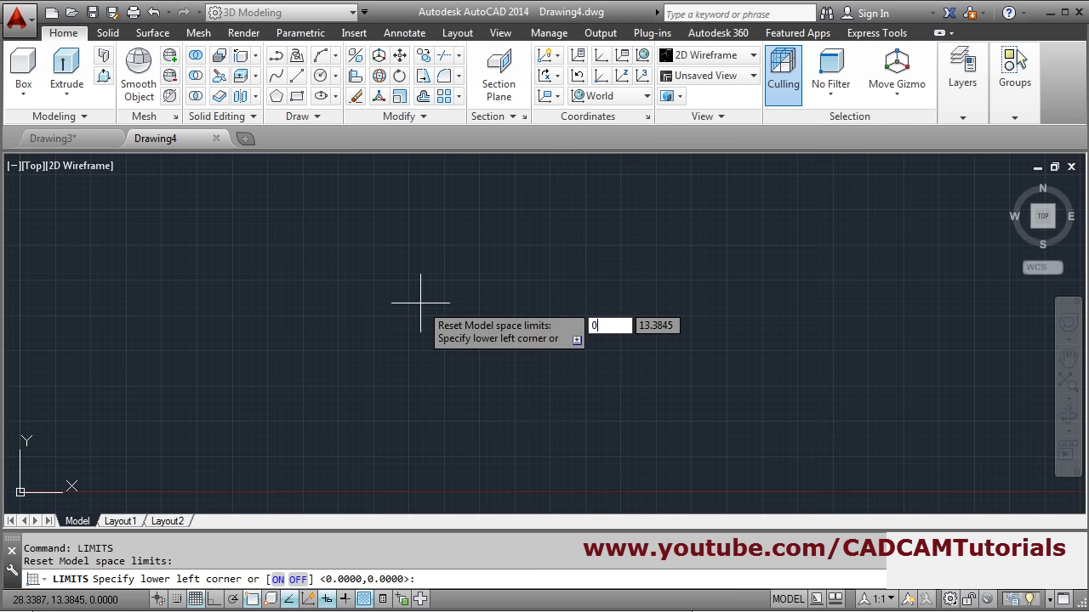
{"action": "type", "text": ",0"}
{"action": "key", "text": "Return"}
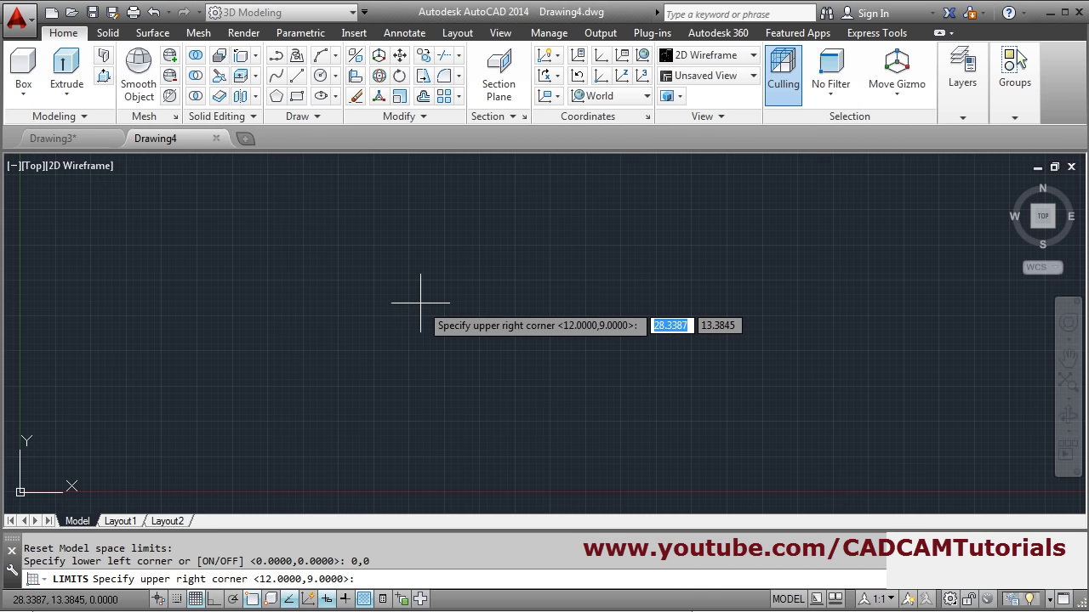
{"action": "type", "text": "200,2"}
{"action": "key", "text": "Return"}
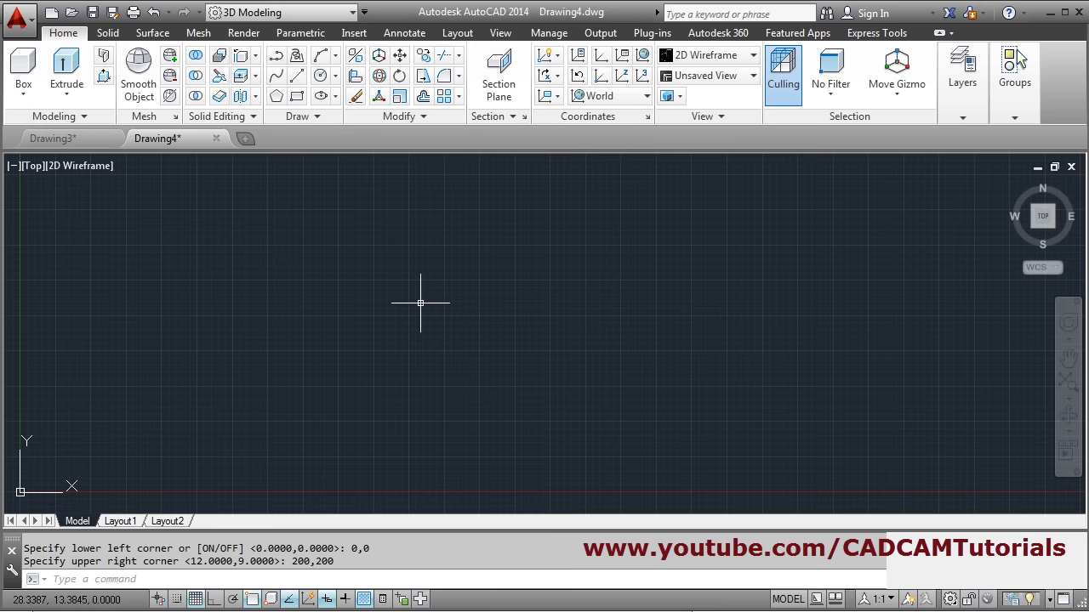
{"action": "type", "text": "z"}
{"action": "key", "text": "Return"}
{"action": "key", "text": "Return"}
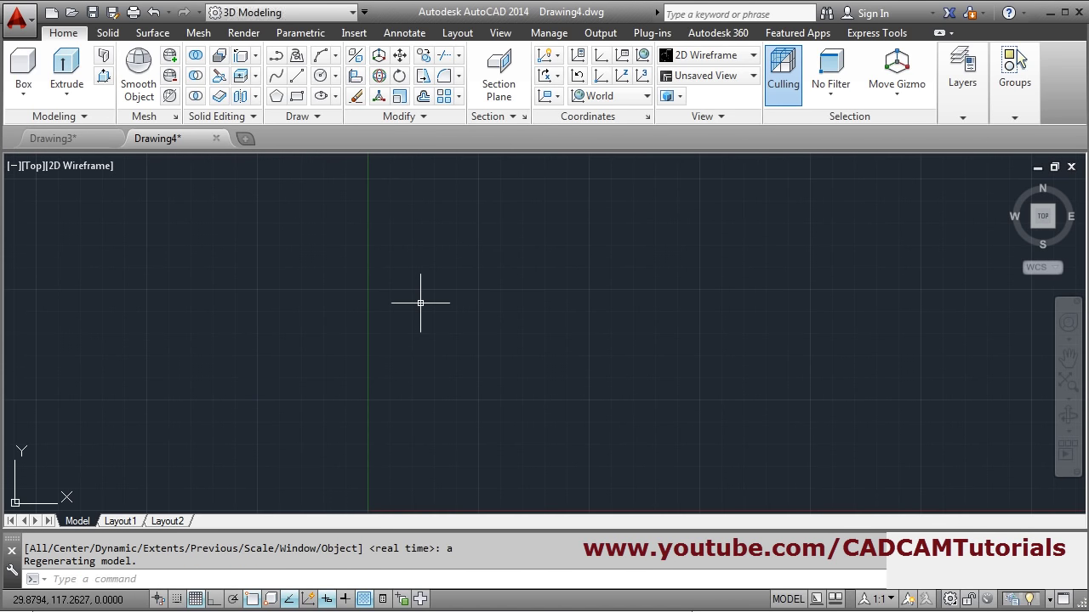
- Switch to SE Isometric, set UCSICON to Noorigin, and bring up the reference PDF
{"action": "left_click", "coordinate": [704, 76]}
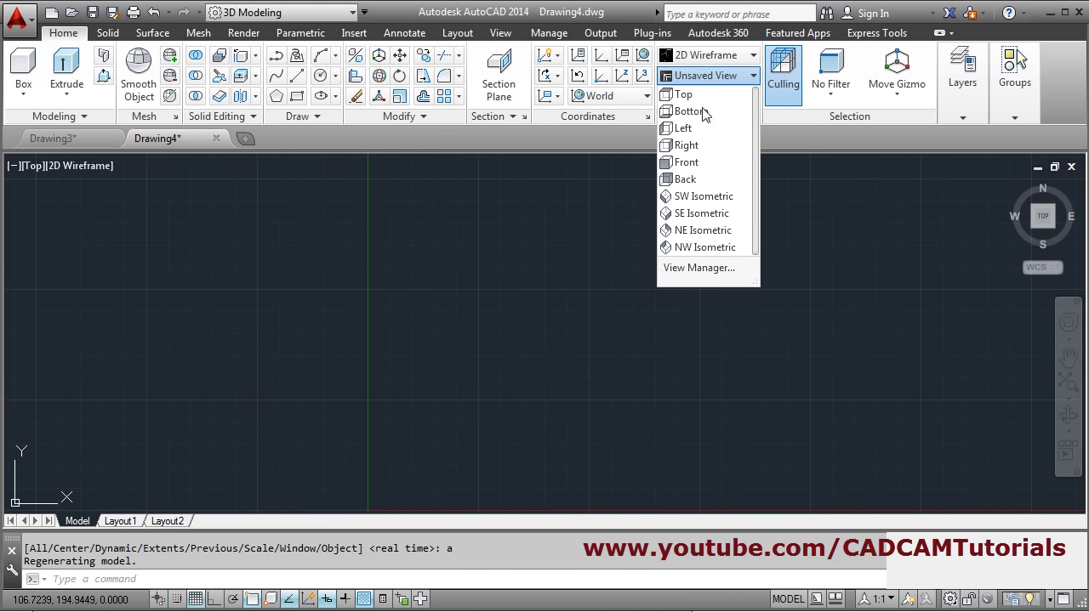
{"action": "left_click", "coordinate": [703, 217]}
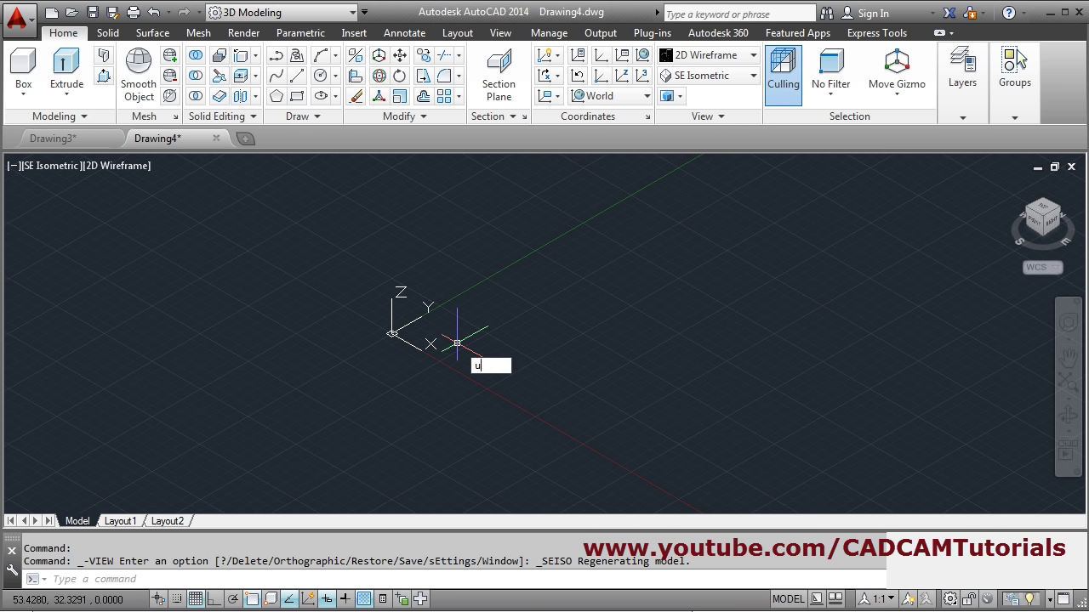
{"action": "type", "text": "ucsicon"}
{"action": "key", "text": "Return"}
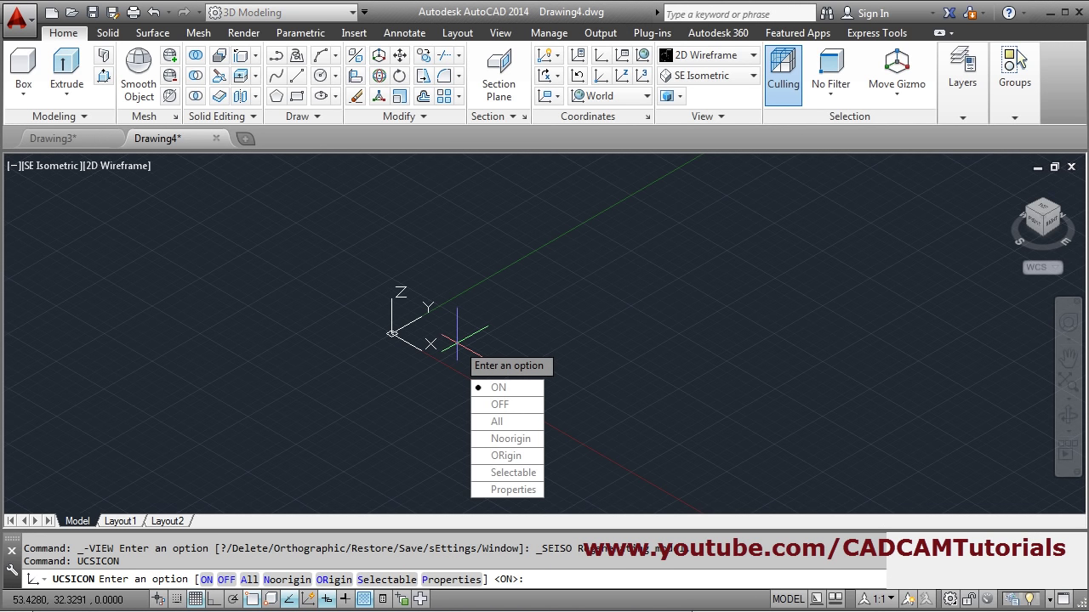
{"action": "left_click", "coordinate": [509, 439]}
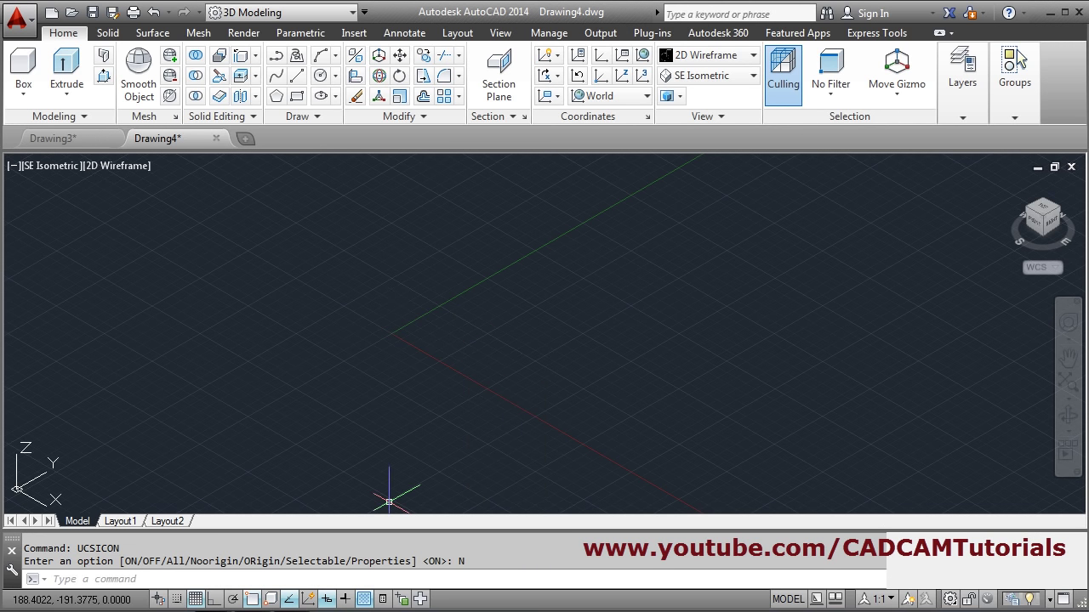
{"action": "key", "text": "alt+Tab"}
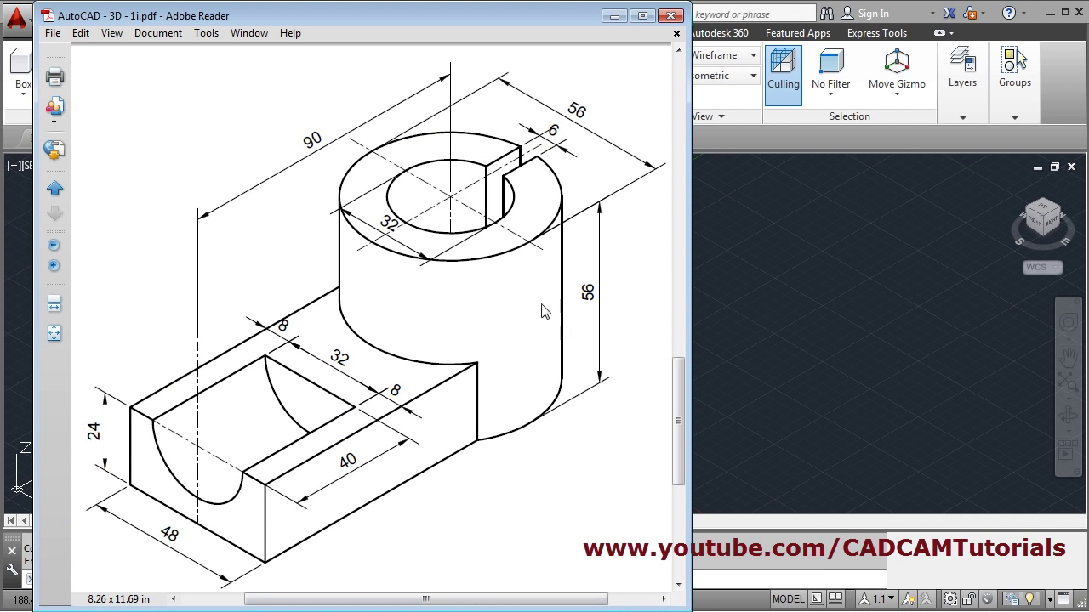
- Leave the bracket PDF and return to the empty SE Isometric Drawing4
{"action": "left_click", "coordinate": [793, 302]}
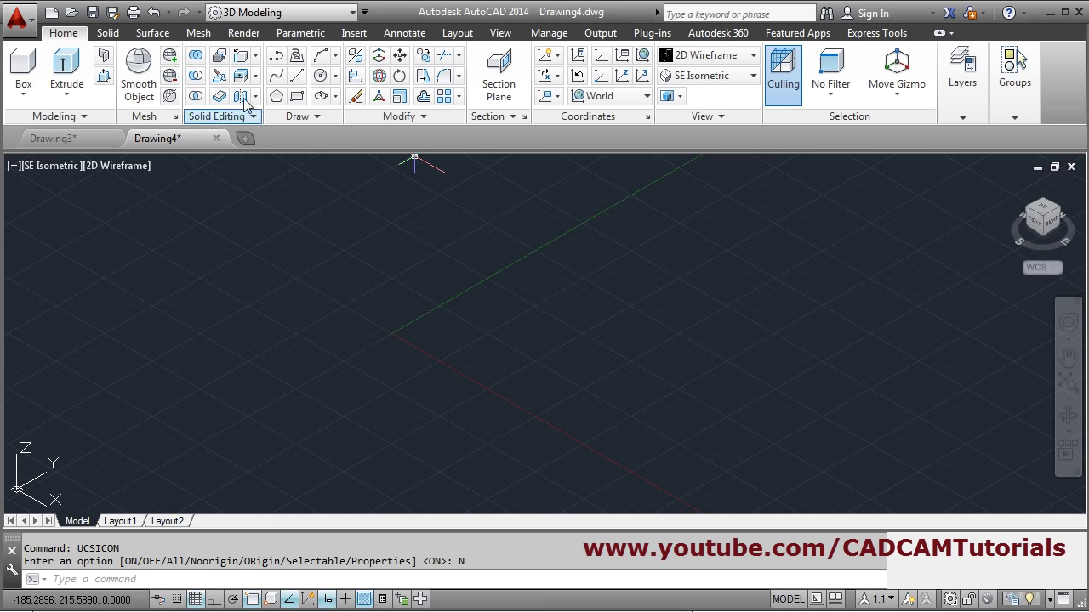
- Draw a 56-diameter circle at the origin and a concentric 32-diameter circle
{"action": "left_click", "coordinate": [321, 78]}
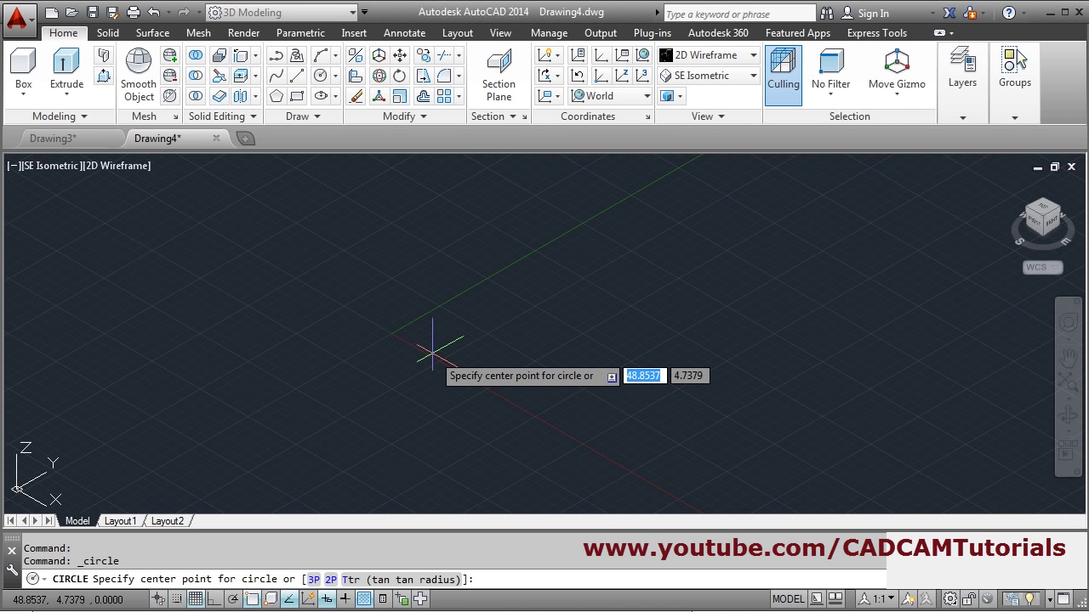
{"action": "left_click", "coordinate": [335, 77]}
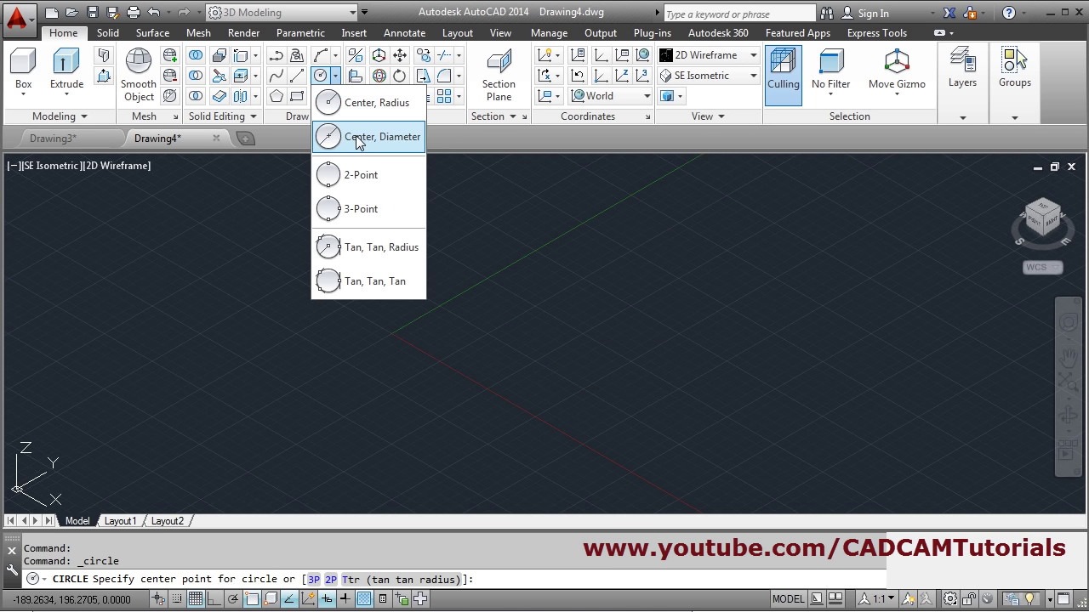
{"action": "left_click", "coordinate": [393, 333]}
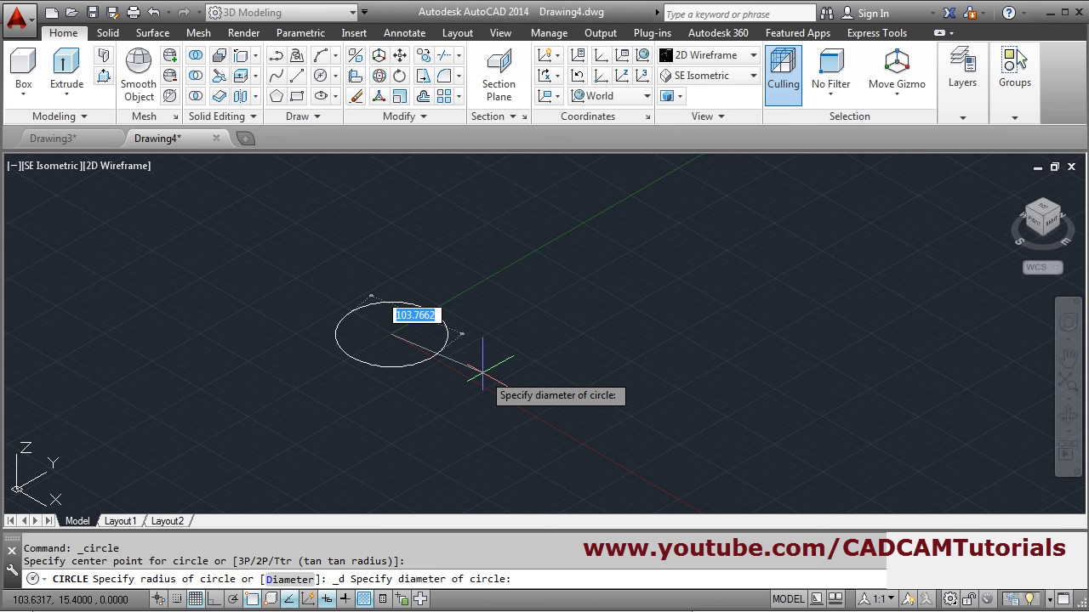
{"action": "key", "text": "Return"}
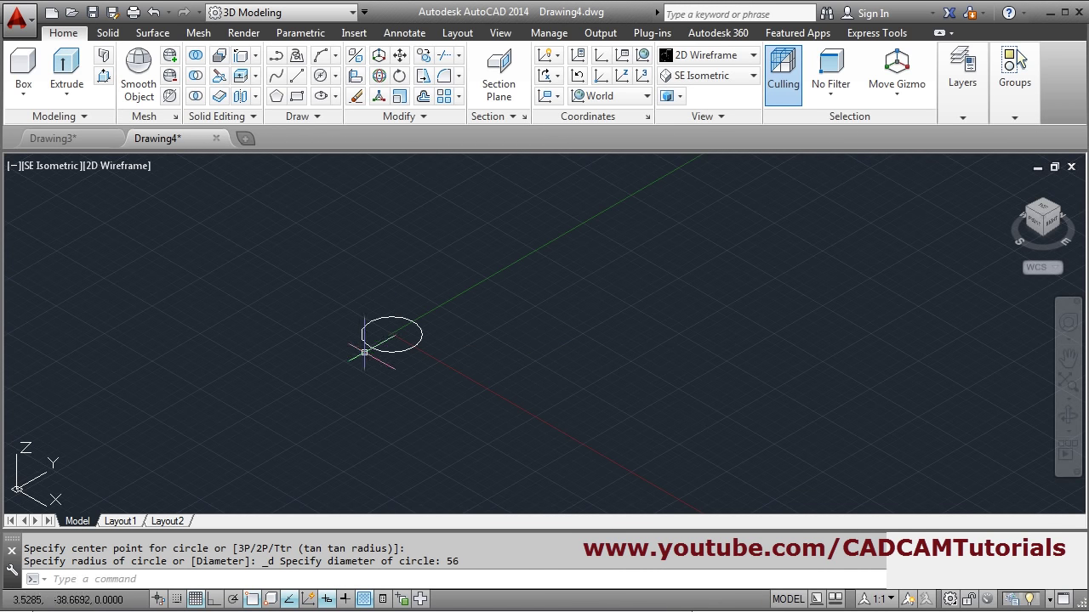
{"action": "scroll", "coordinate": [364, 352], "scroll_direction": "up", "scroll_amount": 5}
{"action": "middle_click_drag", "start_coordinate": [432, 320], "coordinate": [508, 380]}
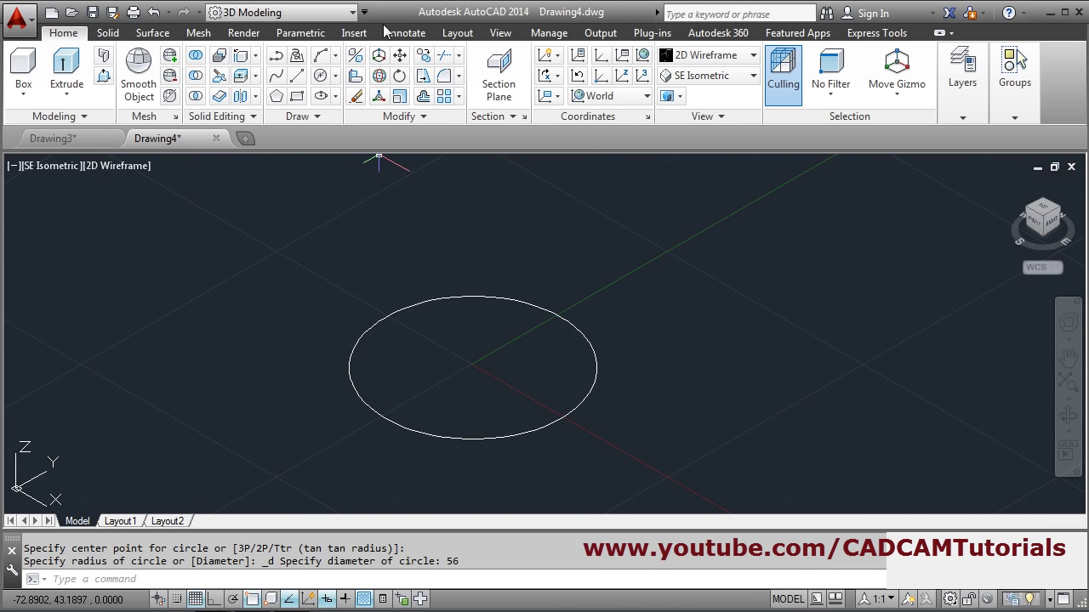
{"action": "left_click", "coordinate": [321, 77]}
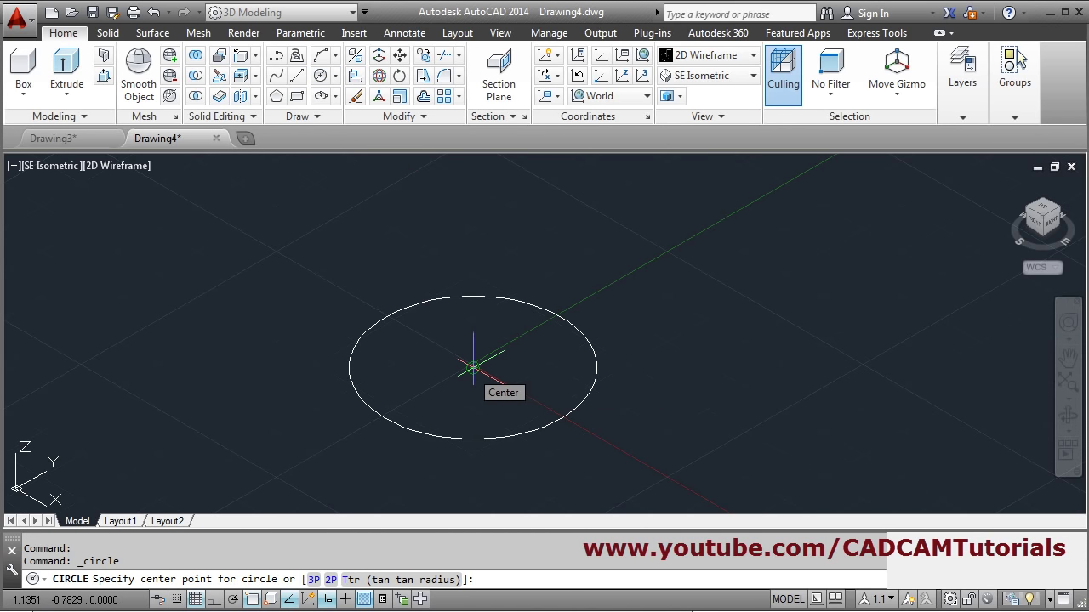
{"action": "left_click", "coordinate": [473, 367]}
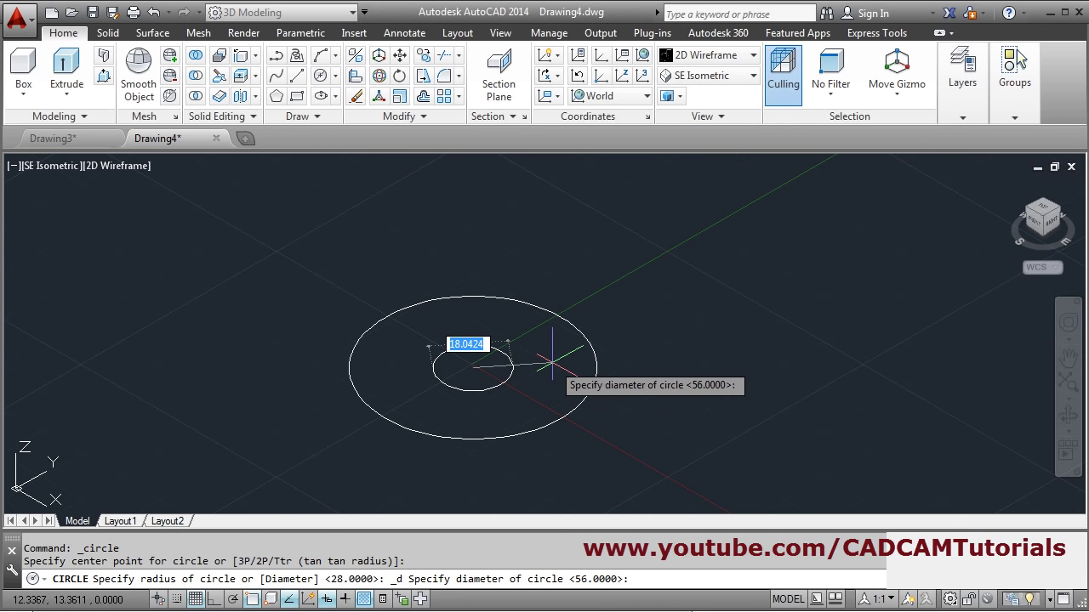
{"action": "key", "text": "Return"}
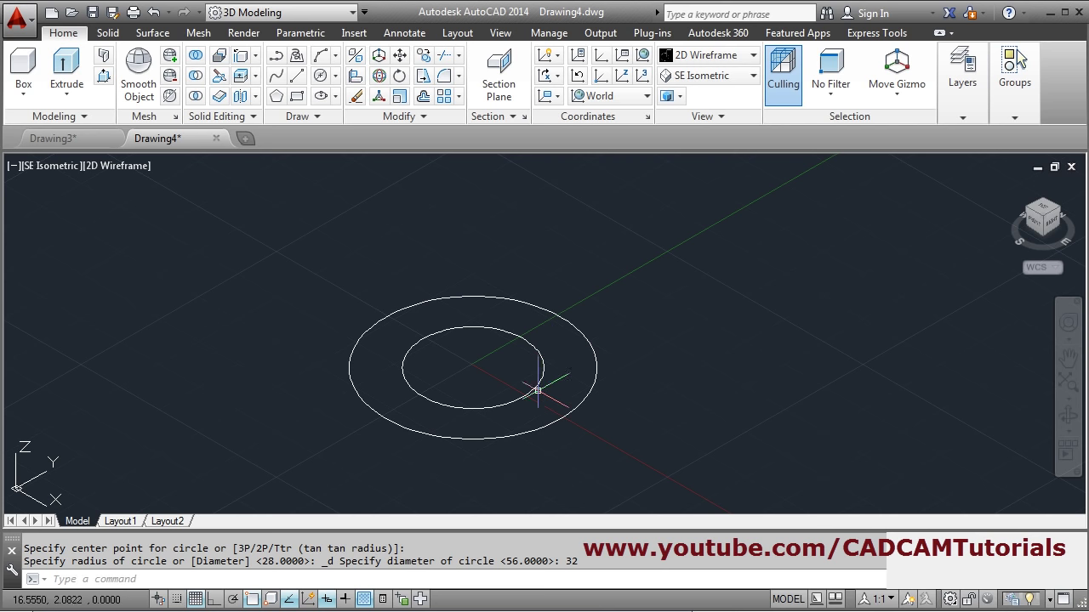
{"action": "key", "text": "alt+Tab"}
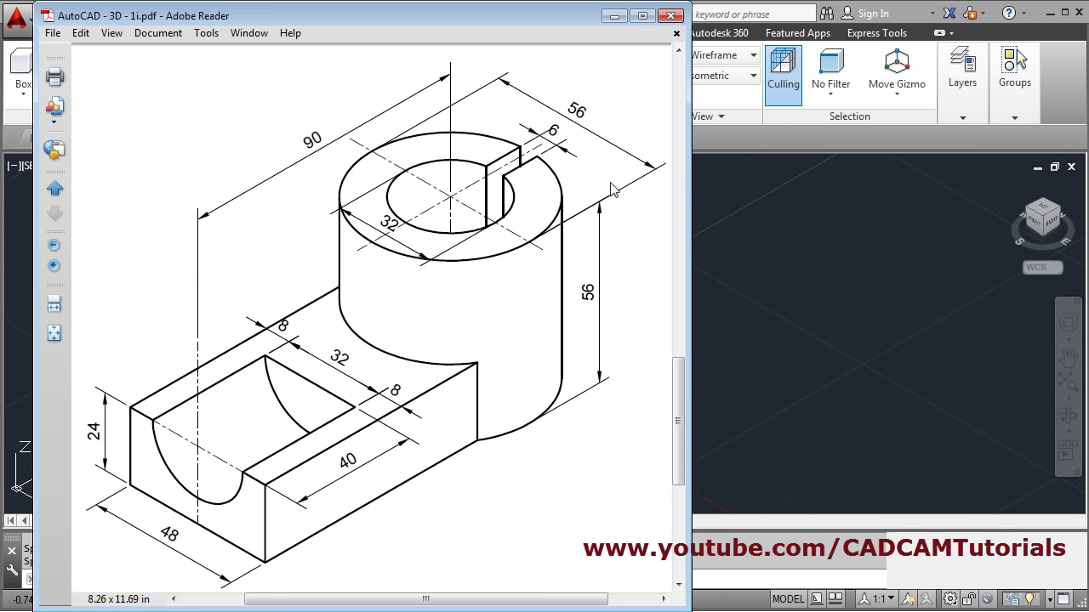
{"action": "key", "text": "alt+Tab"}
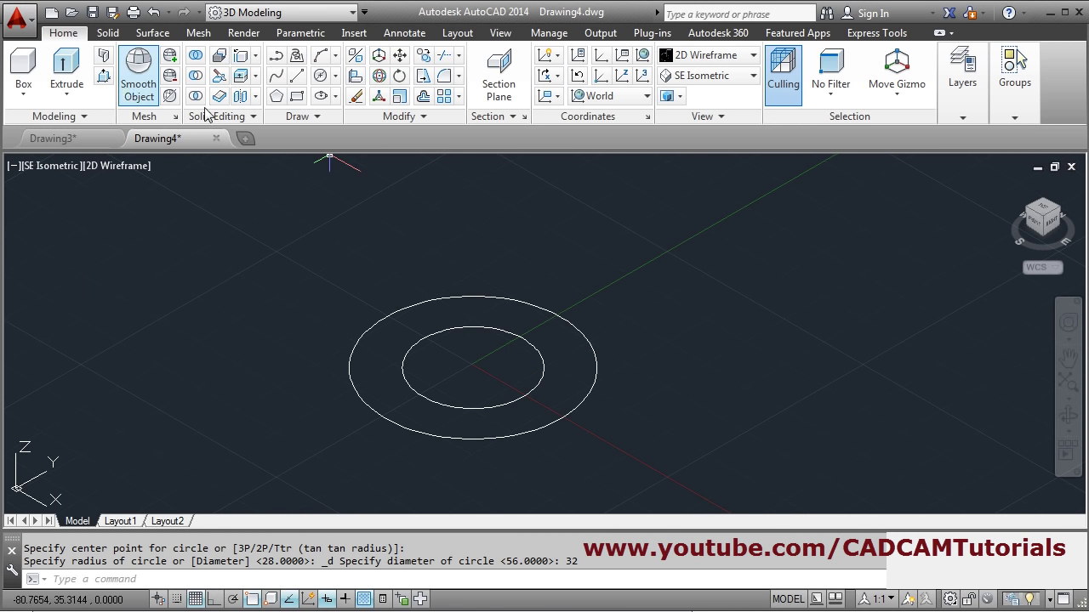
- Draw an orthogonal line from the circles' centre out past the outer circle
{"action": "left_click", "coordinate": [297, 77]}
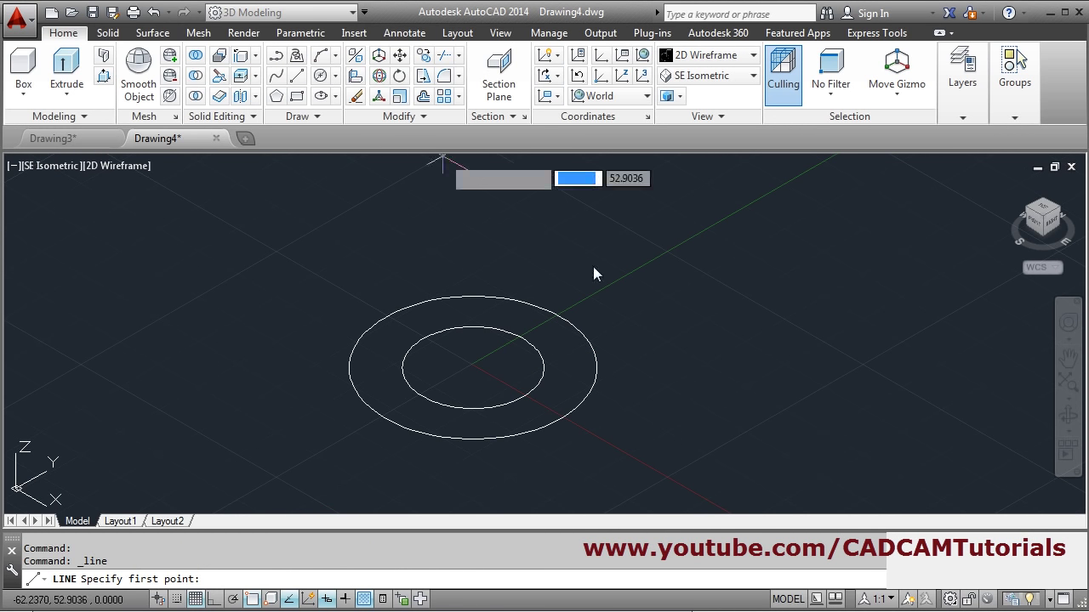
{"action": "left_click", "coordinate": [474, 368]}
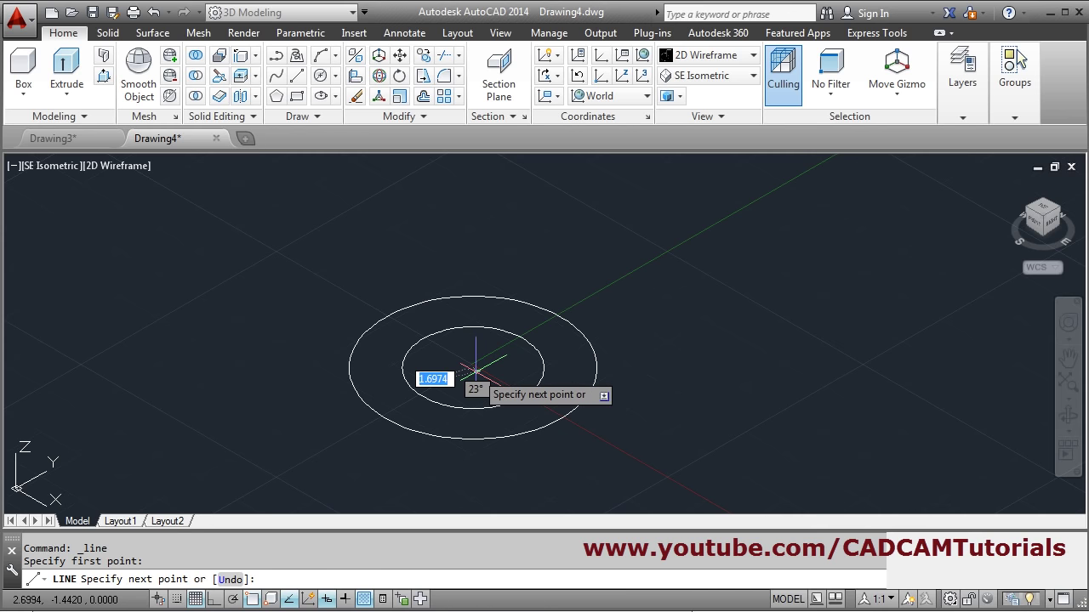
{"action": "left_click", "coordinate": [215, 599]}
{"action": "left_click", "coordinate": [596, 299]}
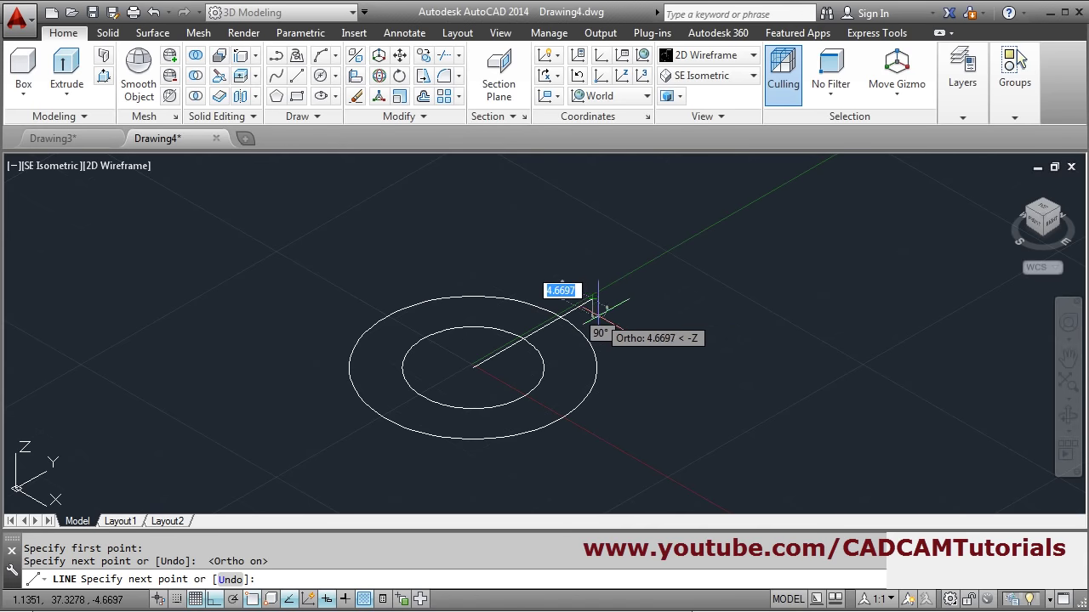
{"action": "scroll", "coordinate": [596, 302], "scroll_direction": "up", "scroll_amount": 4}
{"action": "key", "text": "Return"}
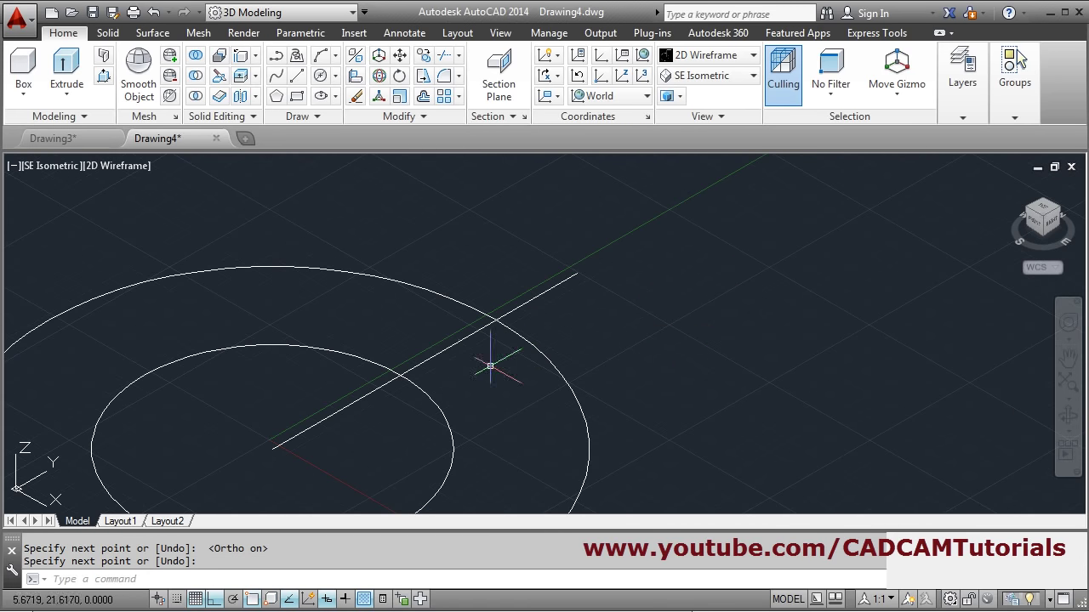
- Offset the line by 3 on both sides
{"action": "left_click", "coordinate": [423, 96]}
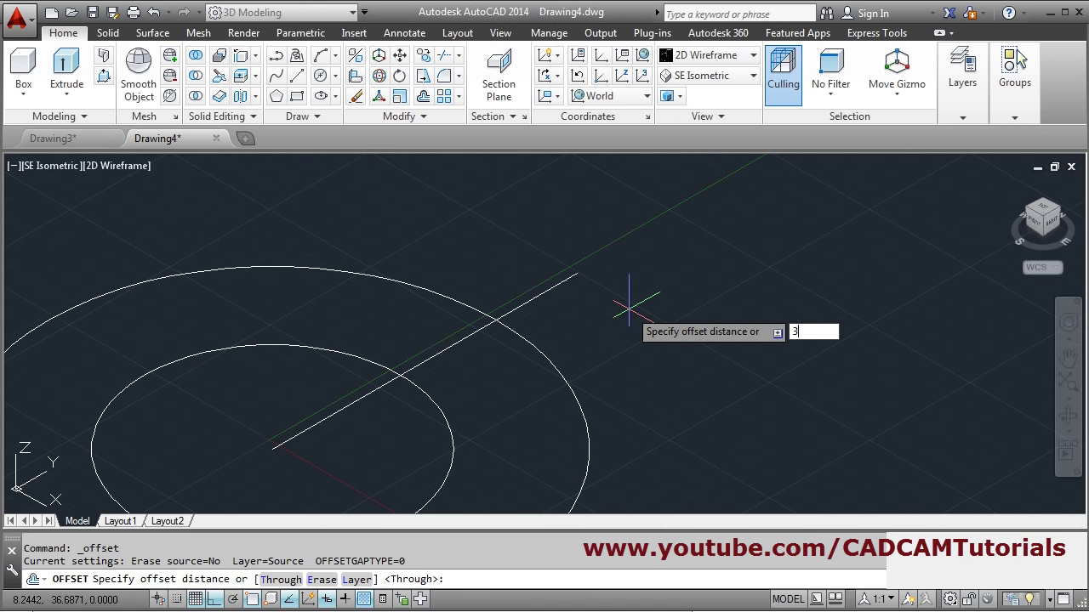
{"action": "key", "text": "Return"}
{"action": "left_click", "coordinate": [459, 342]}
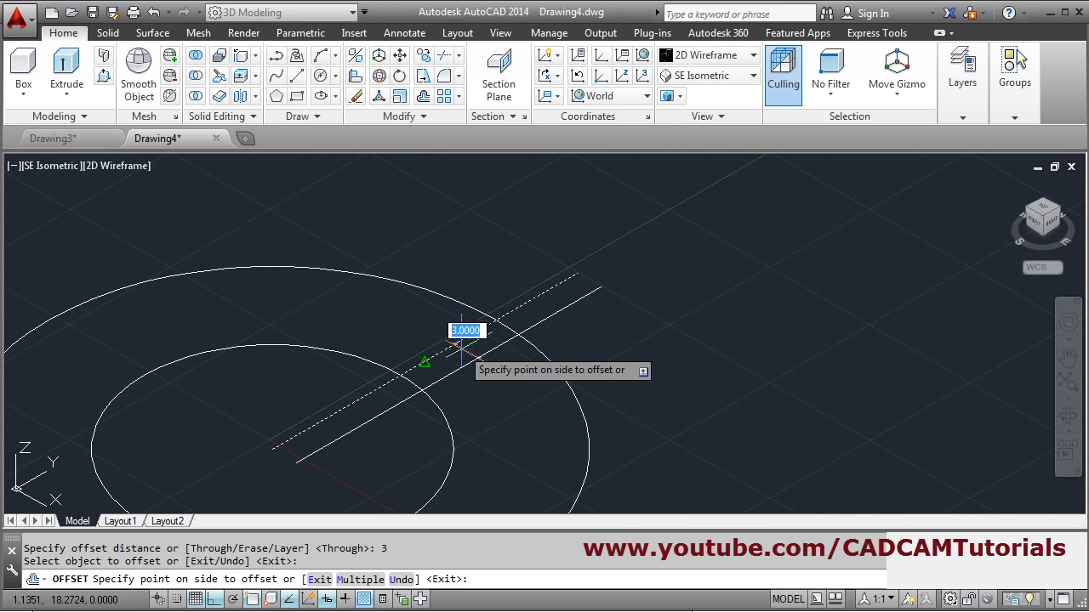
{"action": "left_click", "coordinate": [445, 360]}
{"action": "left_click", "coordinate": [467, 334]}
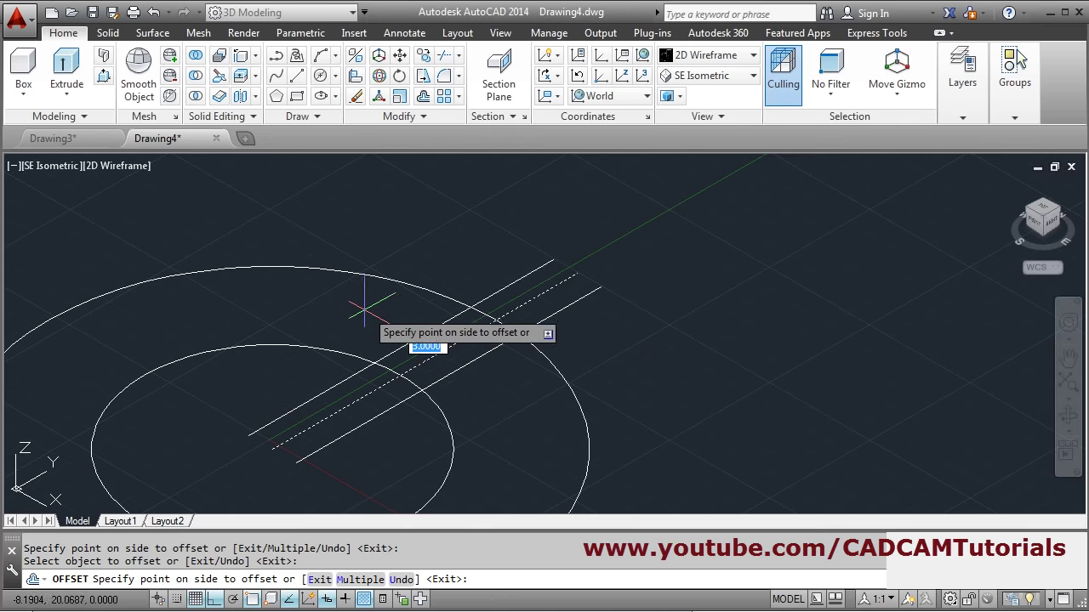
{"action": "left_click", "coordinate": [350, 313]}
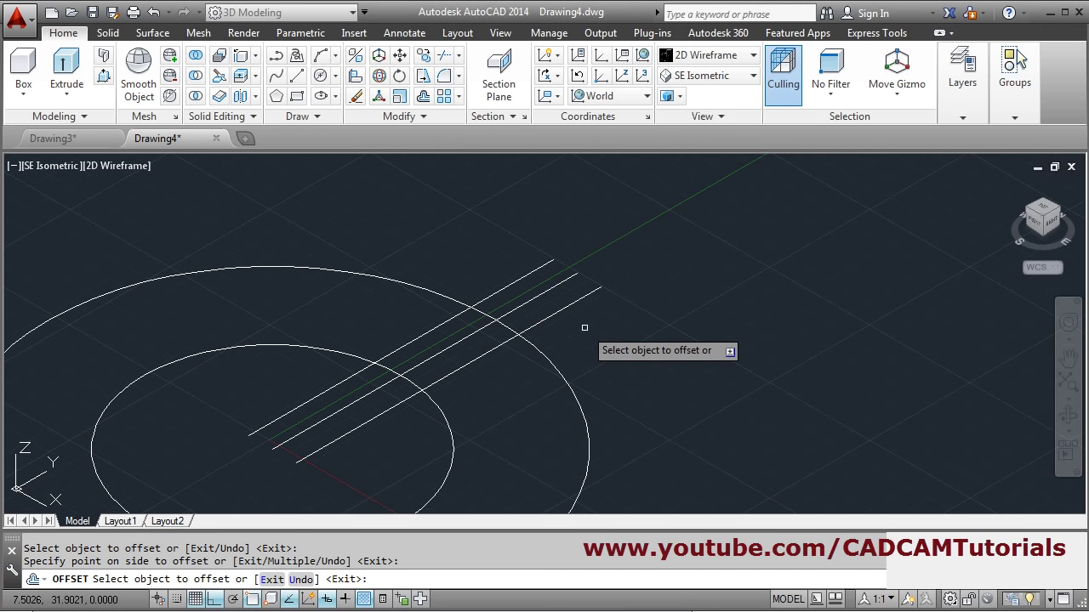
{"action": "key", "text": "Return"}
{"action": "scroll", "coordinate": [532, 372], "scroll_direction": "down", "scroll_amount": 2}
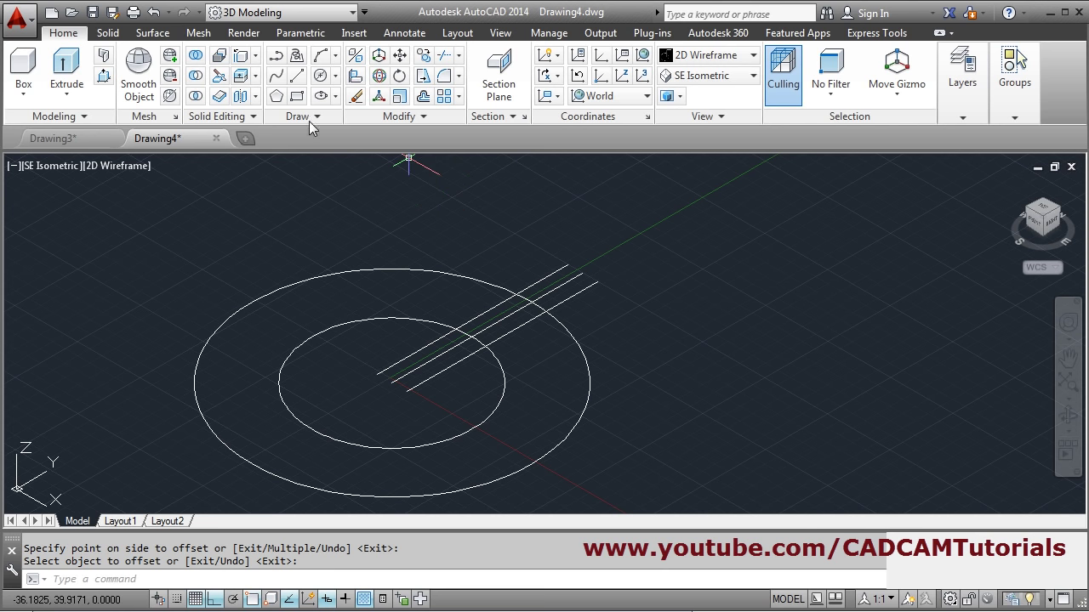
- Trim both circles' arcs and the line segments between the two offset lines
{"action": "left_click", "coordinate": [444, 57]}
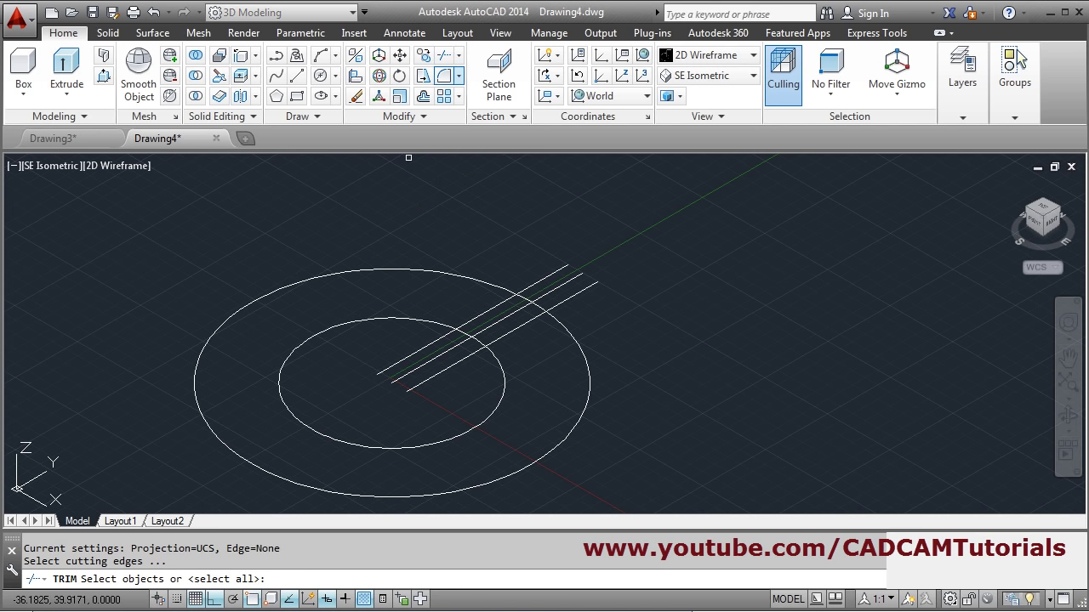
{"action": "left_click", "coordinate": [565, 368]}
{"action": "left_click", "coordinate": [450, 284]}
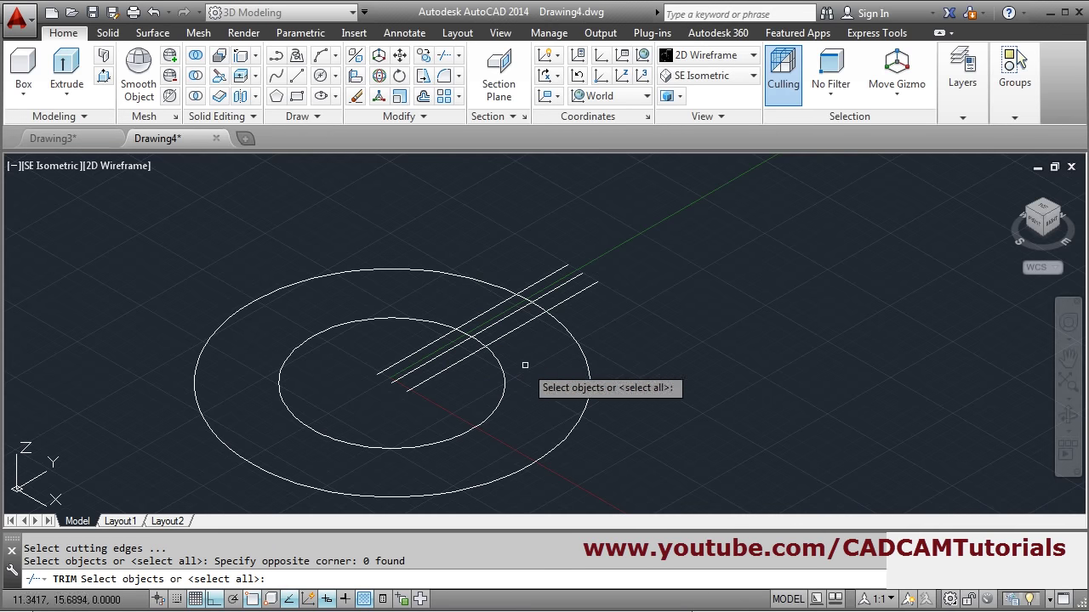
{"action": "left_click", "coordinate": [489, 311]}
{"action": "left_click", "coordinate": [482, 313]}
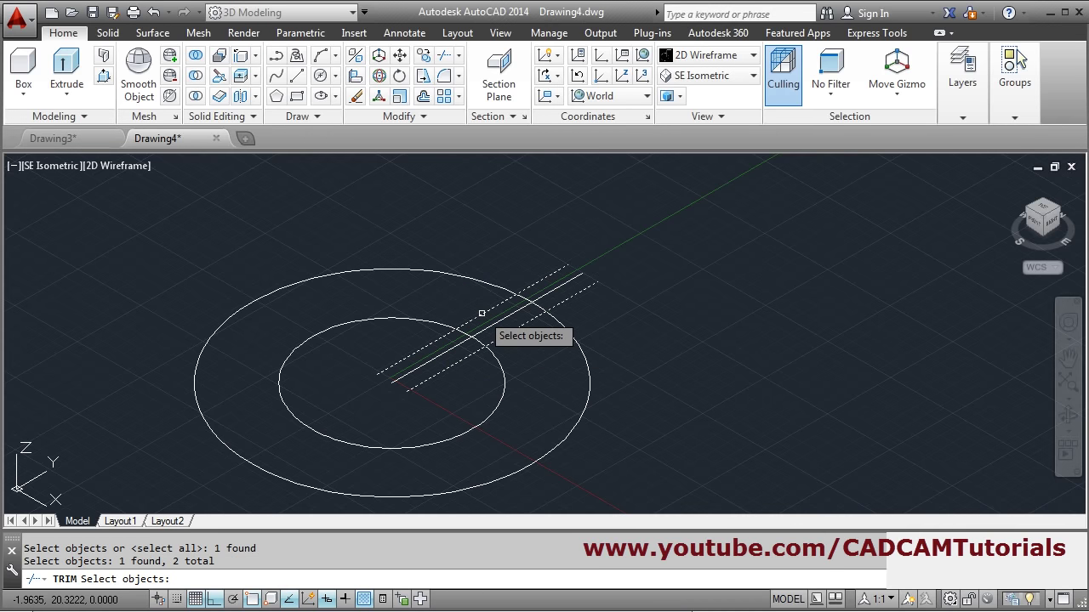
{"action": "left_click", "coordinate": [490, 354]}
{"action": "left_click", "coordinate": [485, 352]}
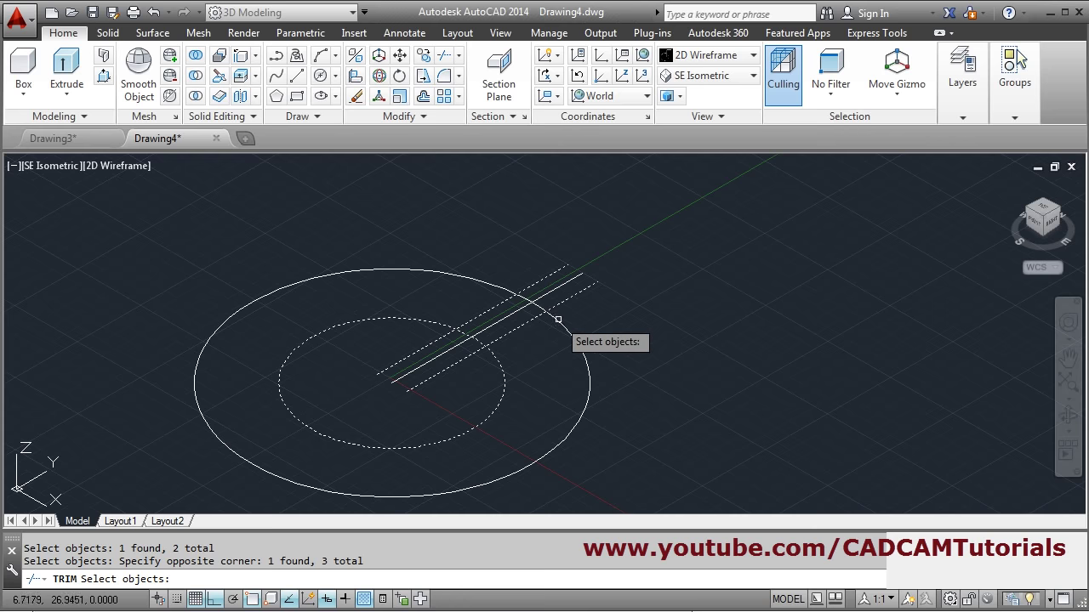
{"action": "left_click", "coordinate": [559, 320]}
{"action": "key", "text": "Return"}
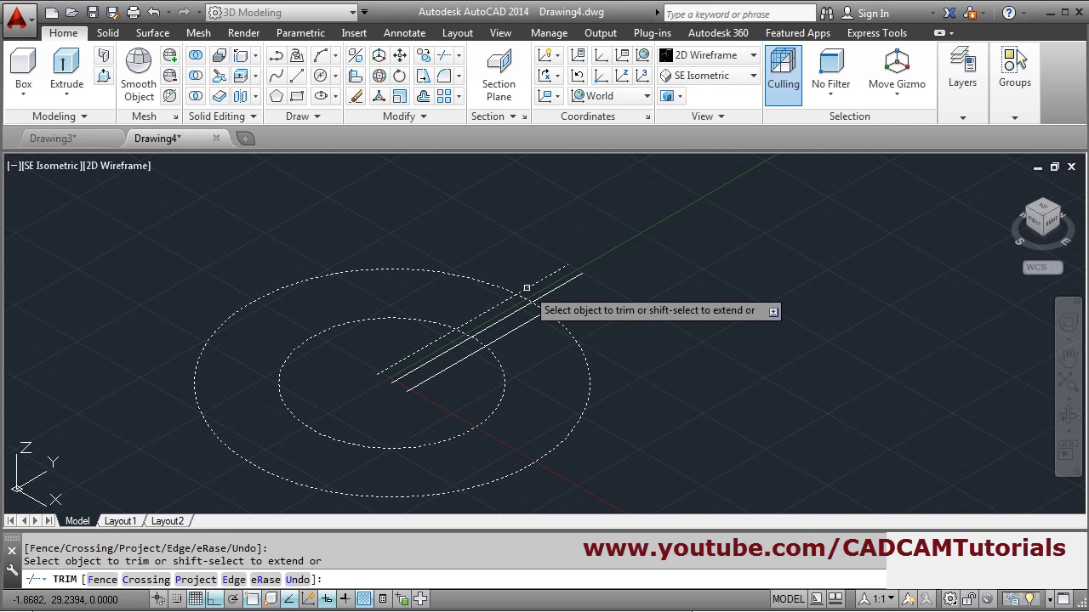
{"action": "left_click", "coordinate": [521, 299]}
{"action": "left_click", "coordinate": [467, 330]}
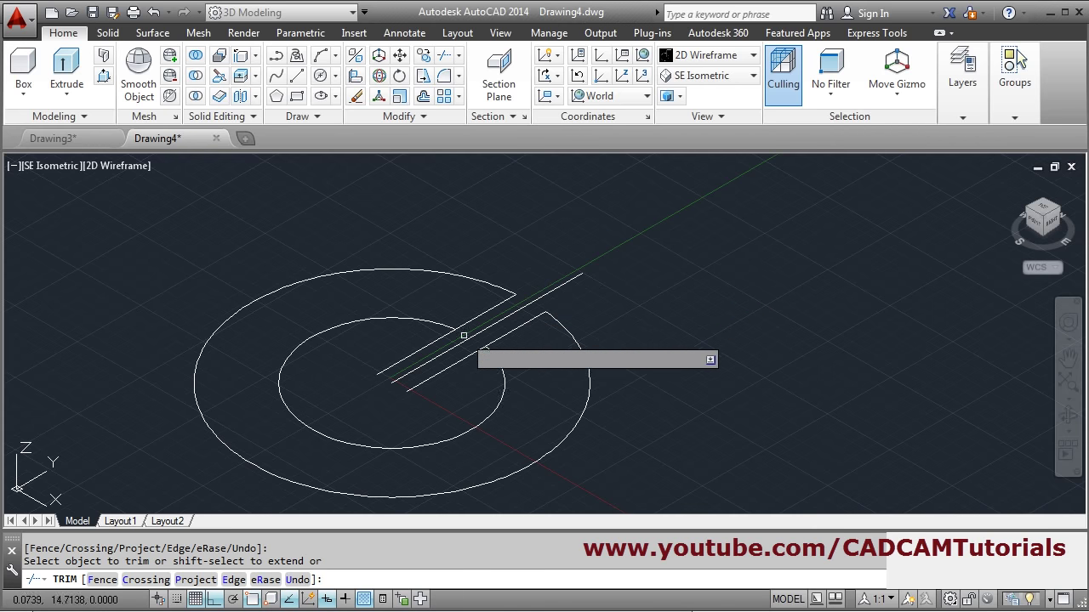
{"action": "left_click", "coordinate": [445, 371]}
{"action": "left_click", "coordinate": [424, 349]}
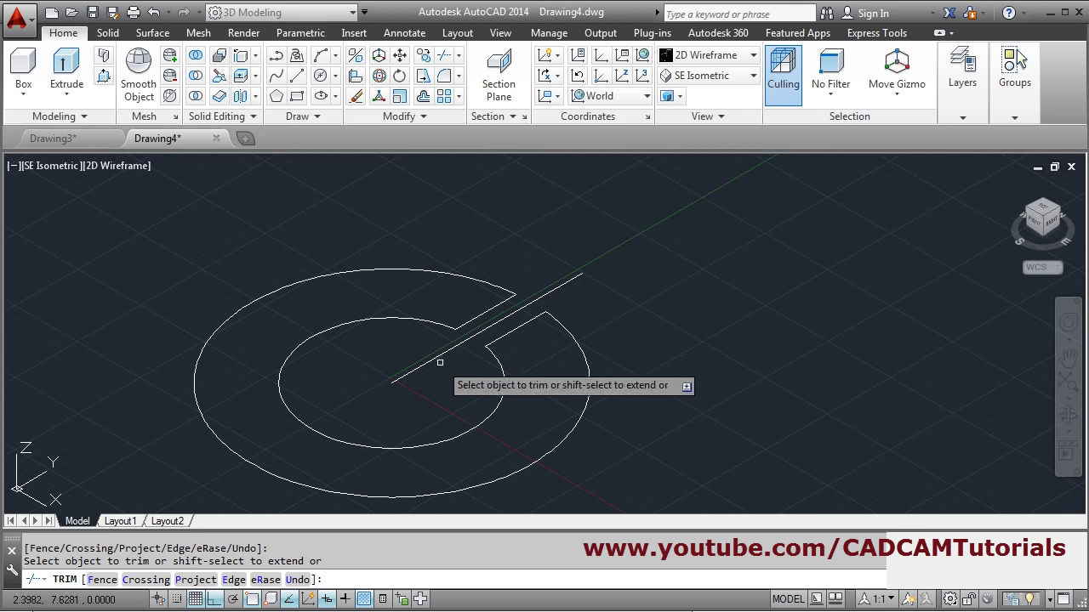
{"action": "key", "text": "Return"}
- Erase the leftover centre line with E
{"action": "type", "text": "e"}
{"action": "key", "text": "Return"}
{"action": "left_click", "coordinate": [427, 378]}
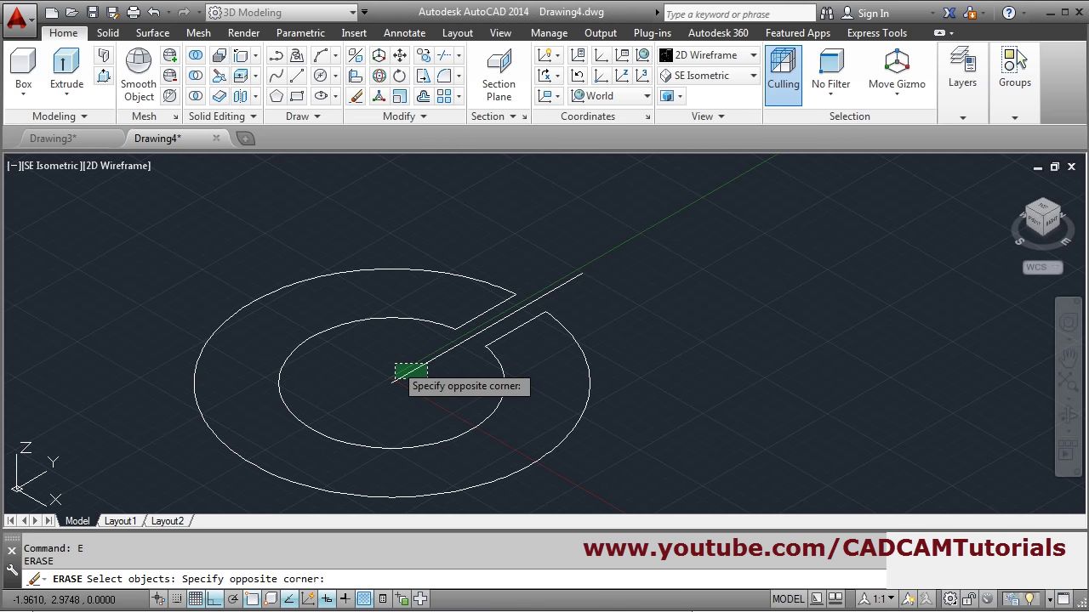
{"action": "left_click", "coordinate": [387, 364]}
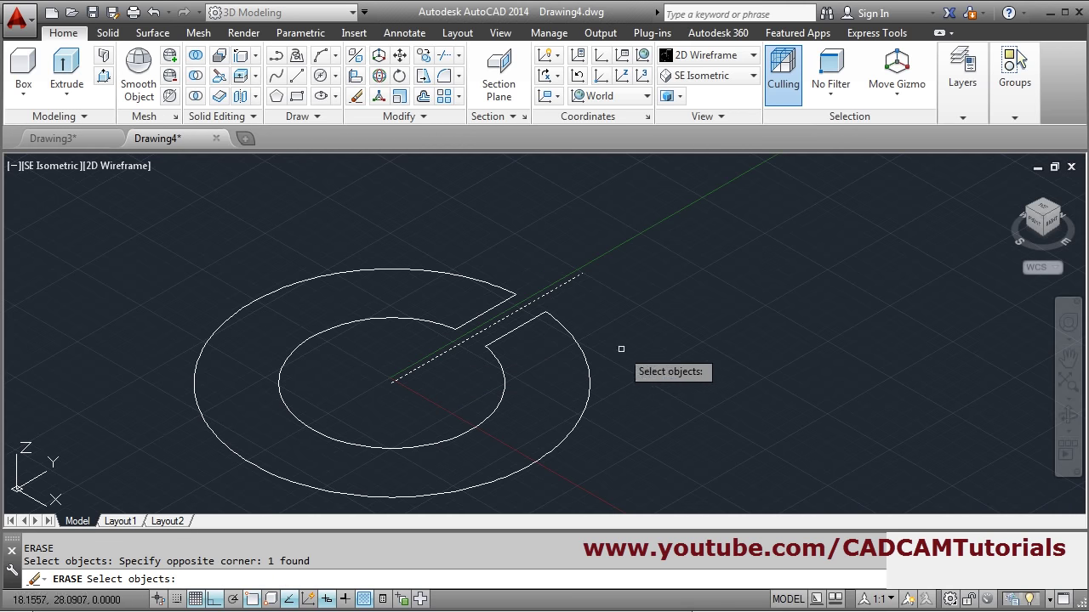
{"action": "key", "text": "Return"}
{"action": "scroll", "coordinate": [612, 363], "scroll_direction": "down", "scroll_amount": 4}
{"action": "scroll", "coordinate": [613, 363], "scroll_direction": "down", "scroll_amount": 3}
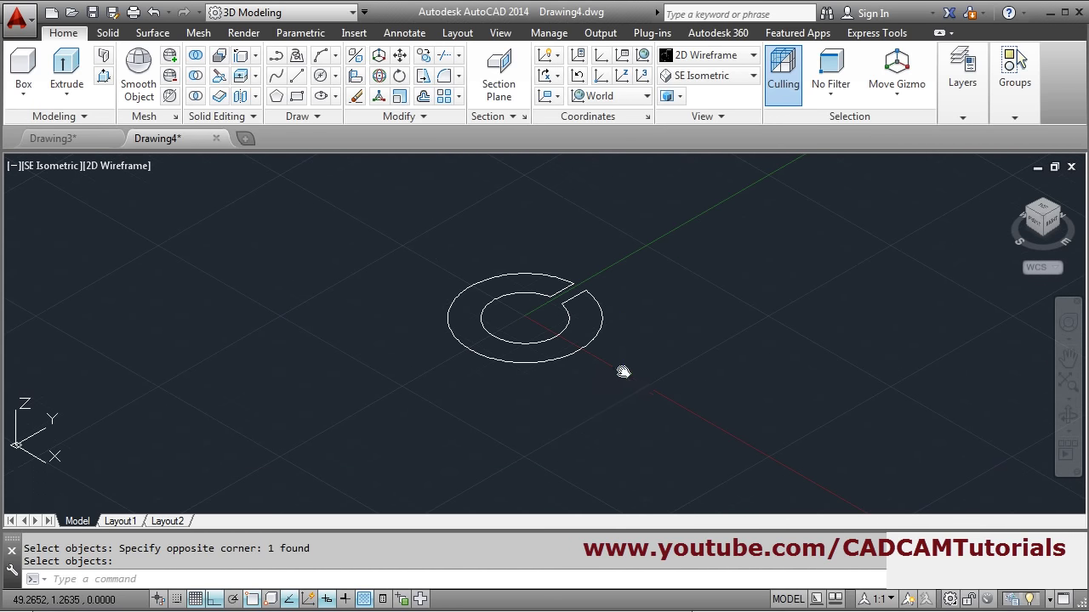
- Start a line at the ring centre and run it 90 units outward
{"action": "key", "text": "alt+Tab"}
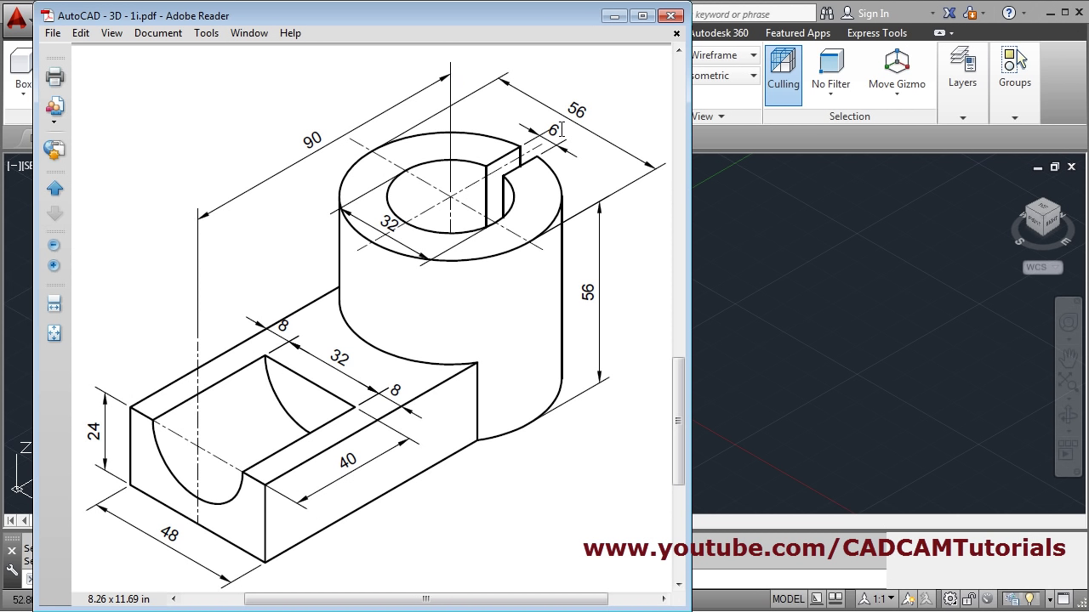
{"action": "left_click", "coordinate": [614, 16]}
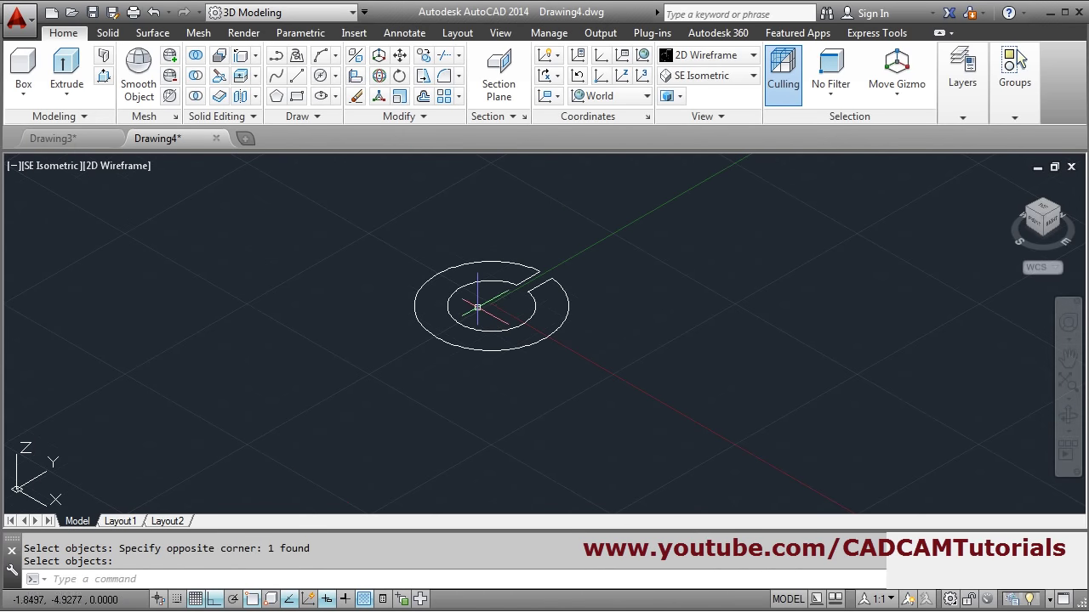
{"action": "scroll", "coordinate": [539, 304], "scroll_direction": "down", "scroll_amount": 3}
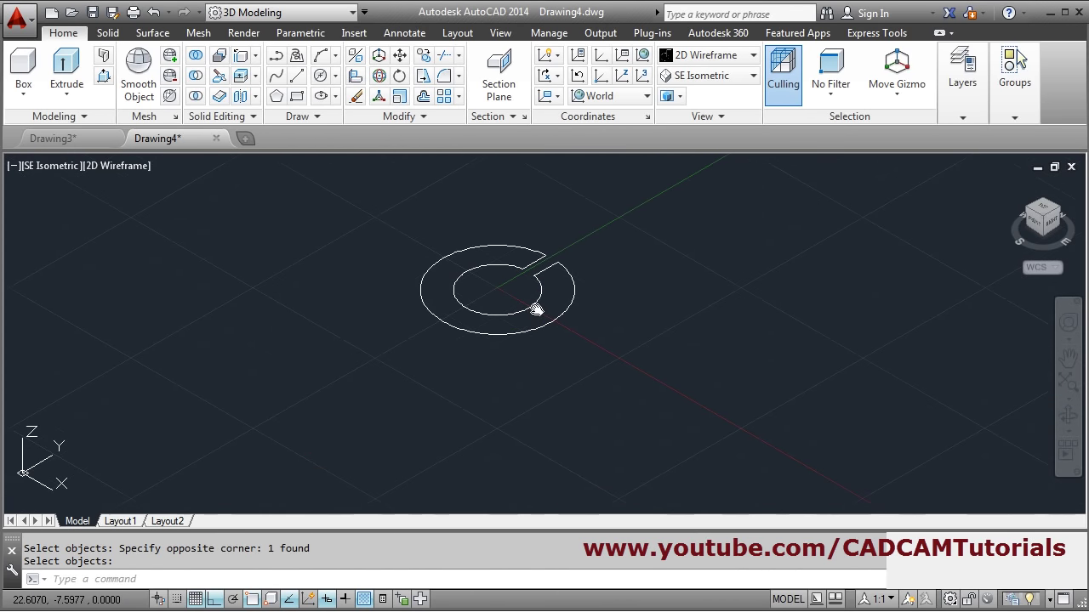
{"action": "middle_click_drag", "start_coordinate": [539, 304], "coordinate": [498, 340]}
{"action": "type", "text": "l"}
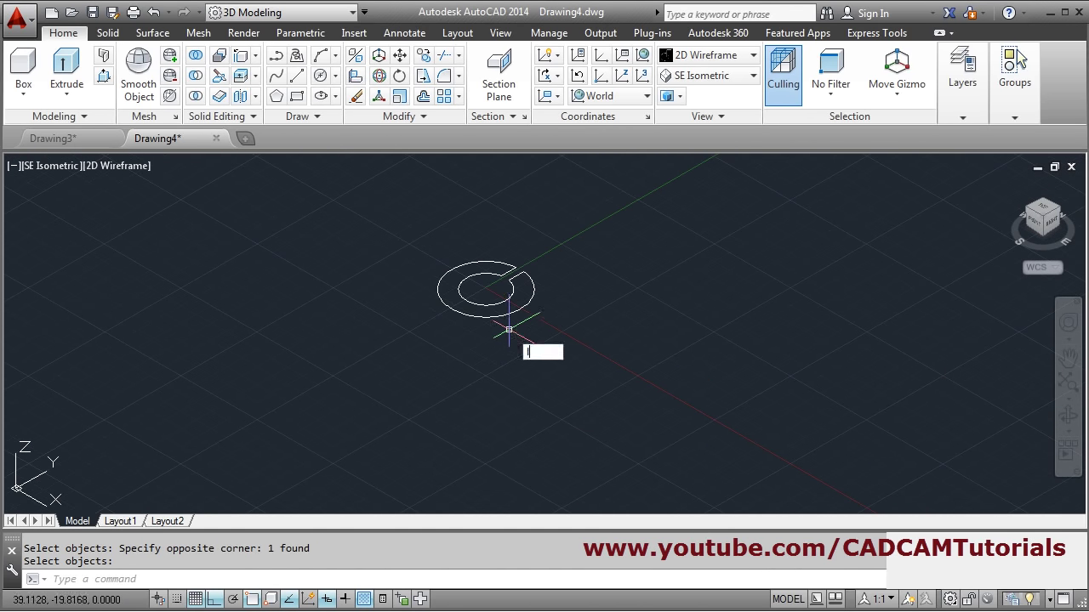
{"action": "key", "text": "Return"}
{"action": "left_click", "coordinate": [485, 289]}
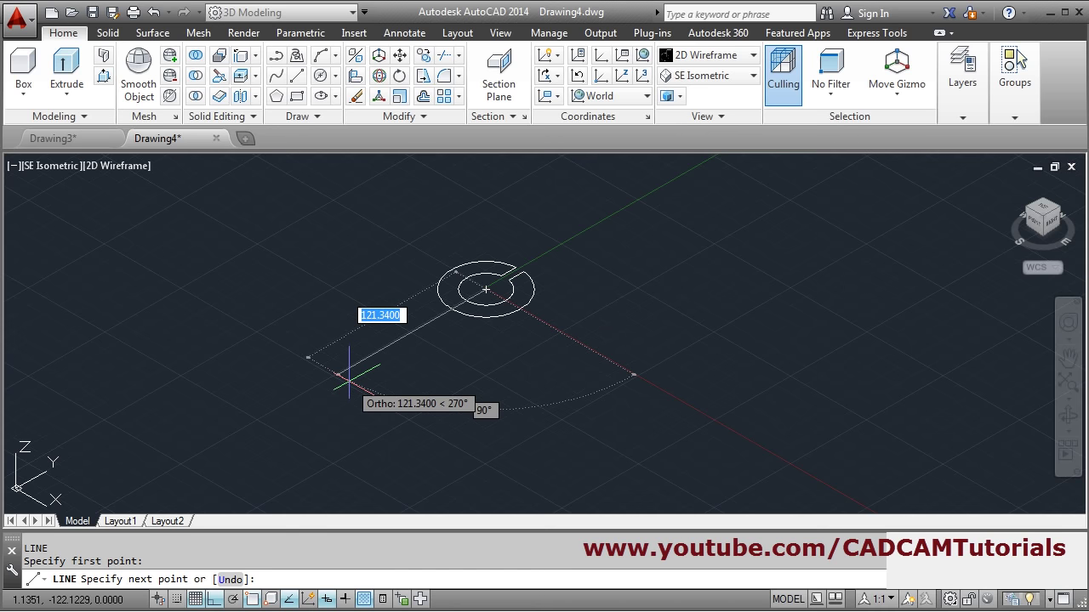
{"action": "type", "text": "90"}
{"action": "key", "text": "Return"}
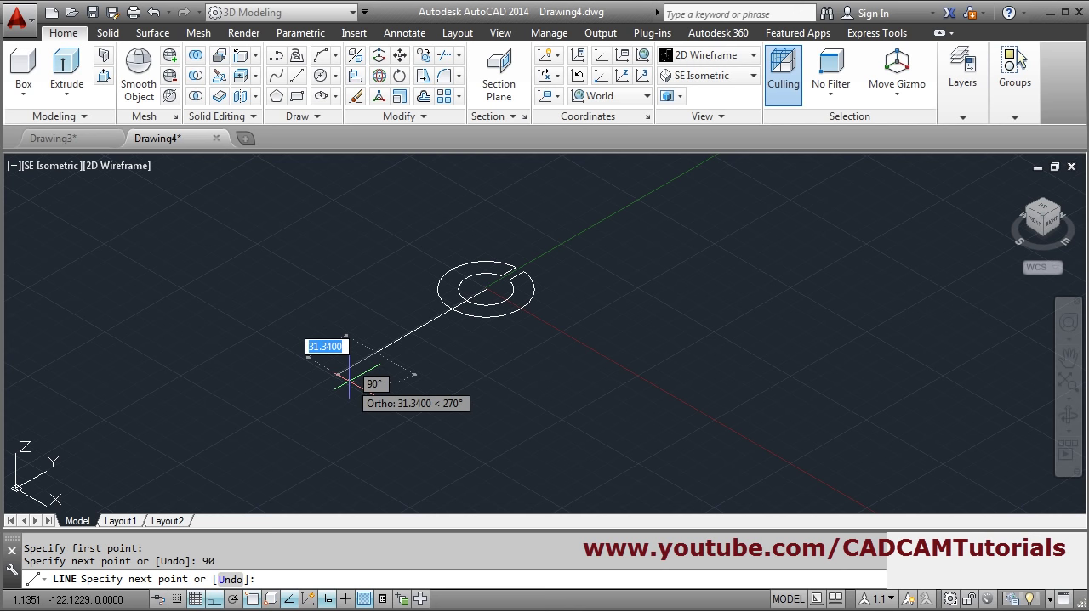
- Continue the outline 24 across and close it back at the outer circle
{"action": "scroll", "coordinate": [348, 383], "scroll_direction": "up", "scroll_amount": 3}
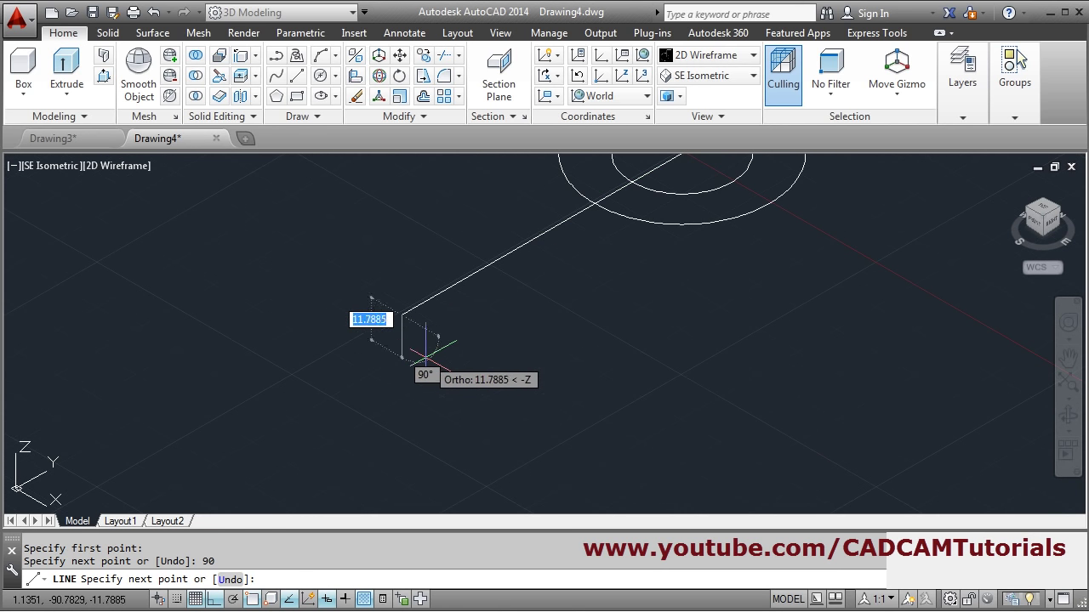
{"action": "scroll", "coordinate": [451, 372], "scroll_direction": "down", "scroll_amount": 2}
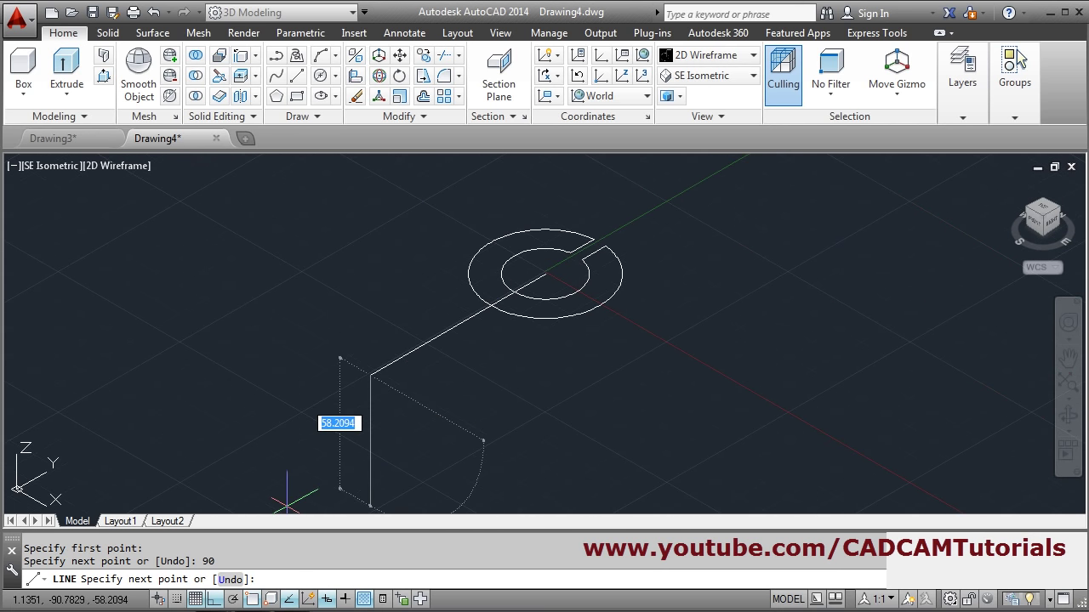
{"action": "key", "text": "alt+Tab"}
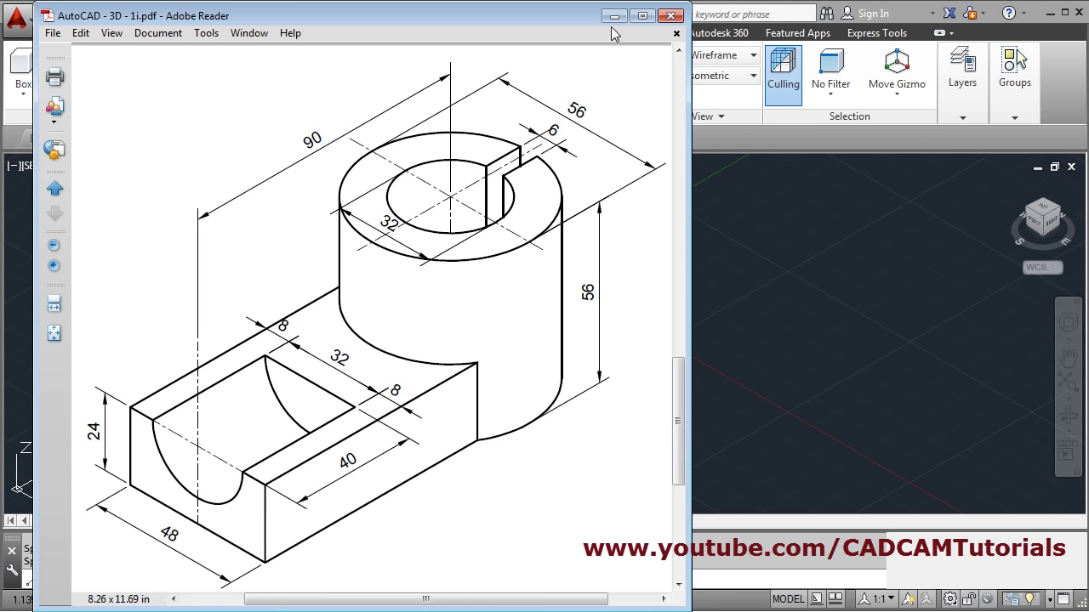
{"action": "key", "text": "alt+Tab"}
{"action": "type", "text": "90"}
{"action": "key", "text": "Return"}
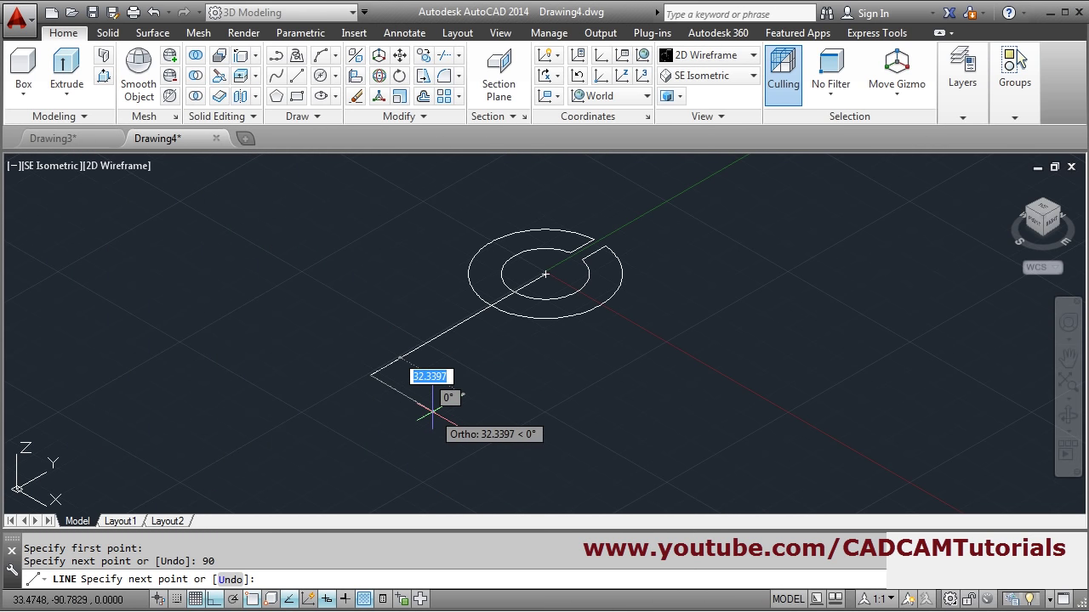
{"action": "type", "text": "2"}
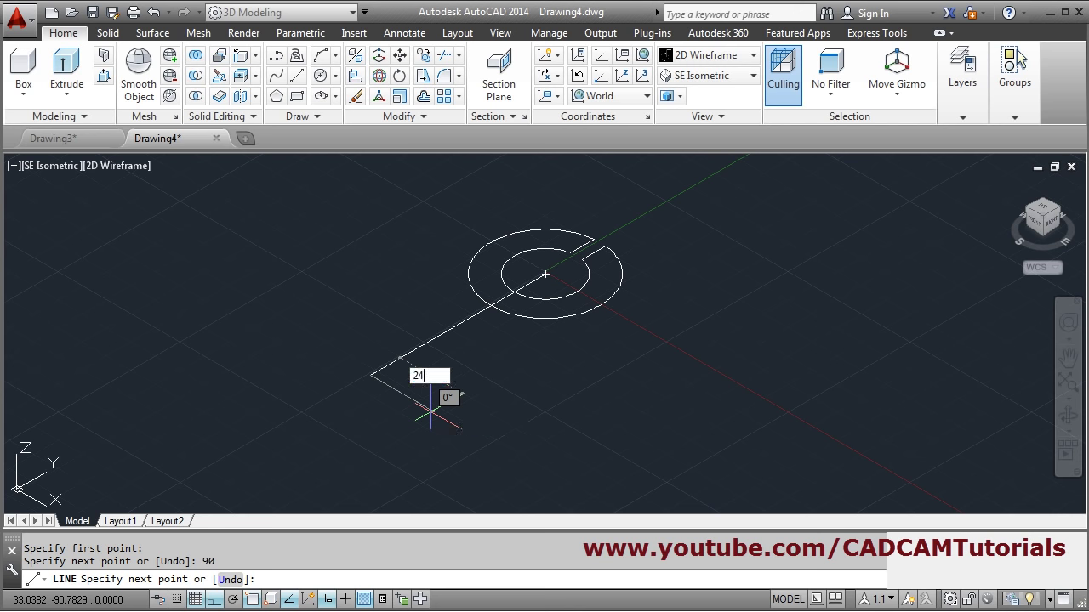
{"action": "type", "text": "4"}
{"action": "key", "text": "Return"}
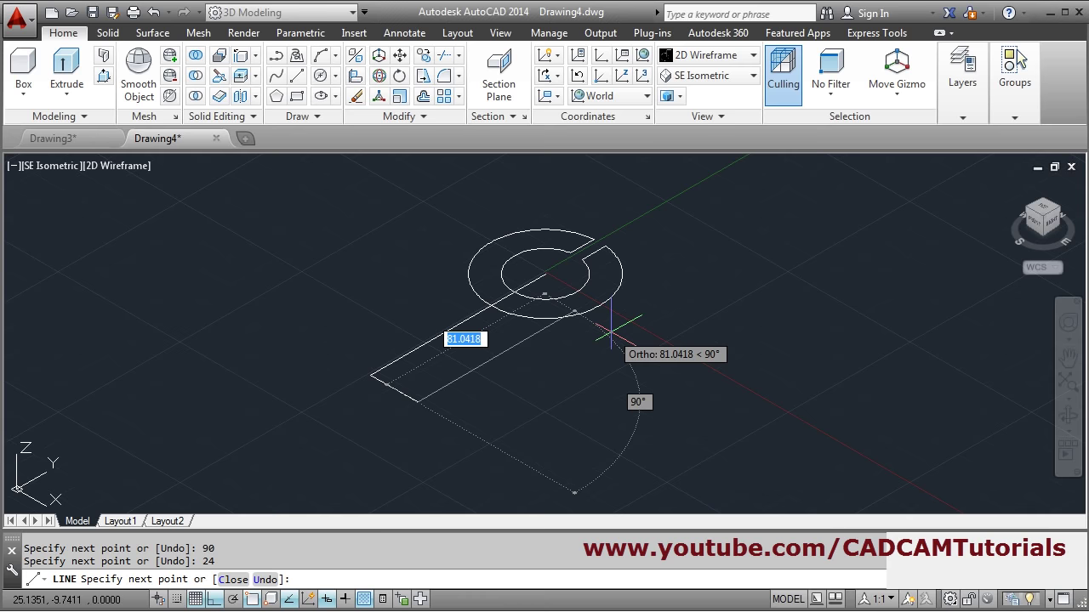
{"action": "left_click", "coordinate": [609, 316]}
{"action": "key", "text": "Return"}
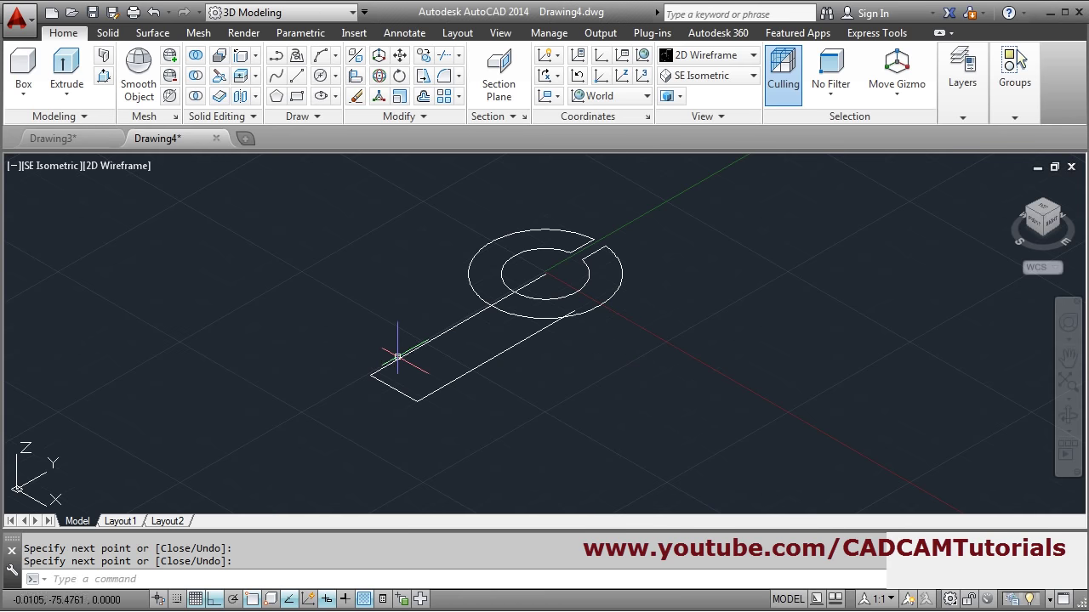
{"action": "scroll", "coordinate": [397, 357], "scroll_direction": "up", "scroll_amount": 4}
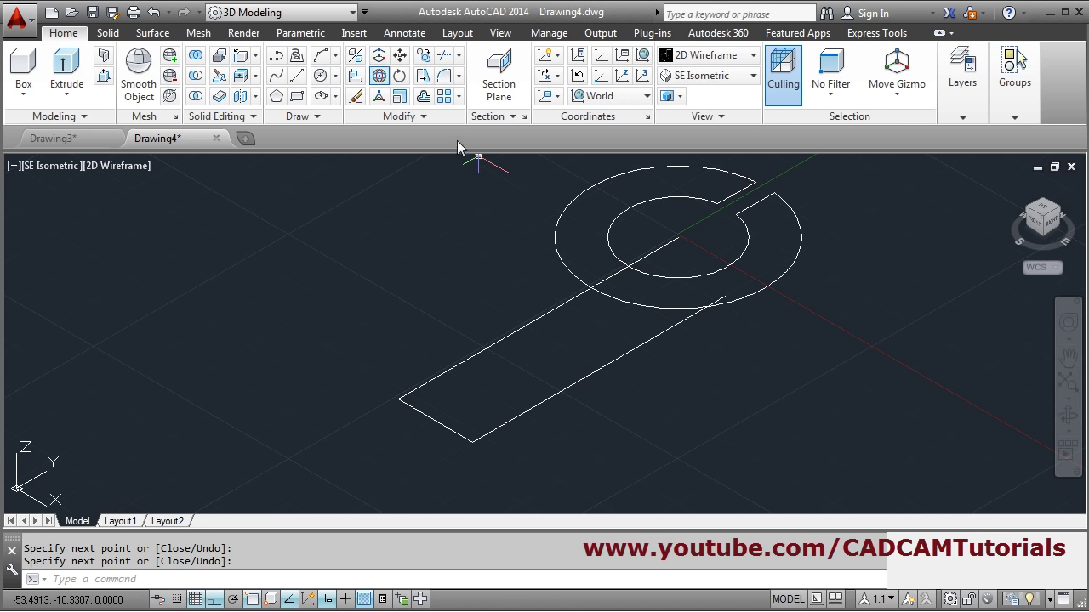
- Mirror the two arm lines about the centre line, keeping the originals
{"action": "left_click", "coordinate": [407, 116]}
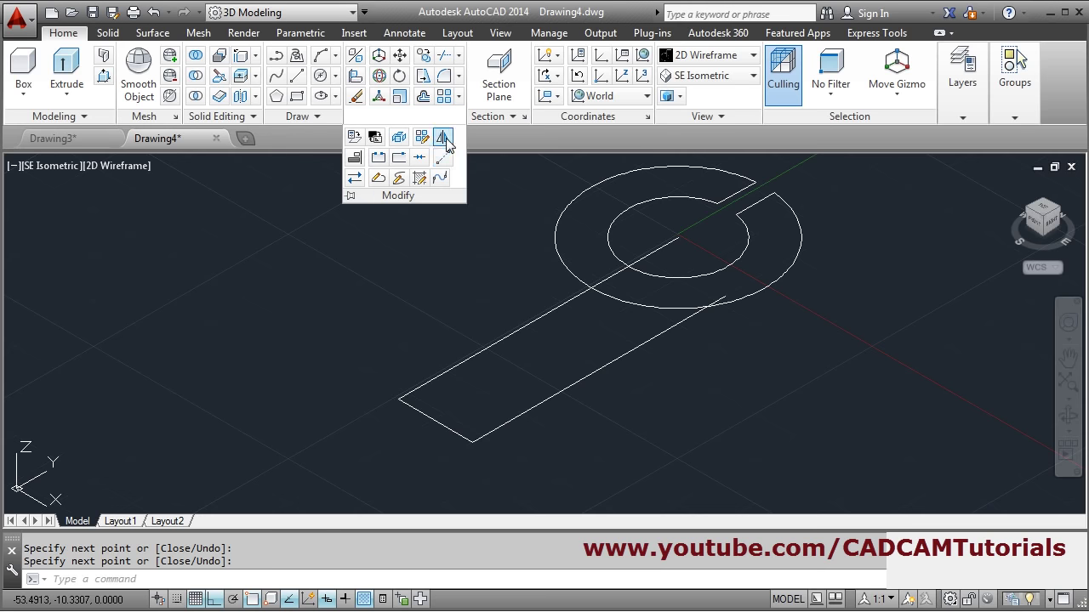
{"action": "left_click", "coordinate": [446, 143]}
{"action": "left_click", "coordinate": [508, 454]}
{"action": "left_click", "coordinate": [437, 423]}
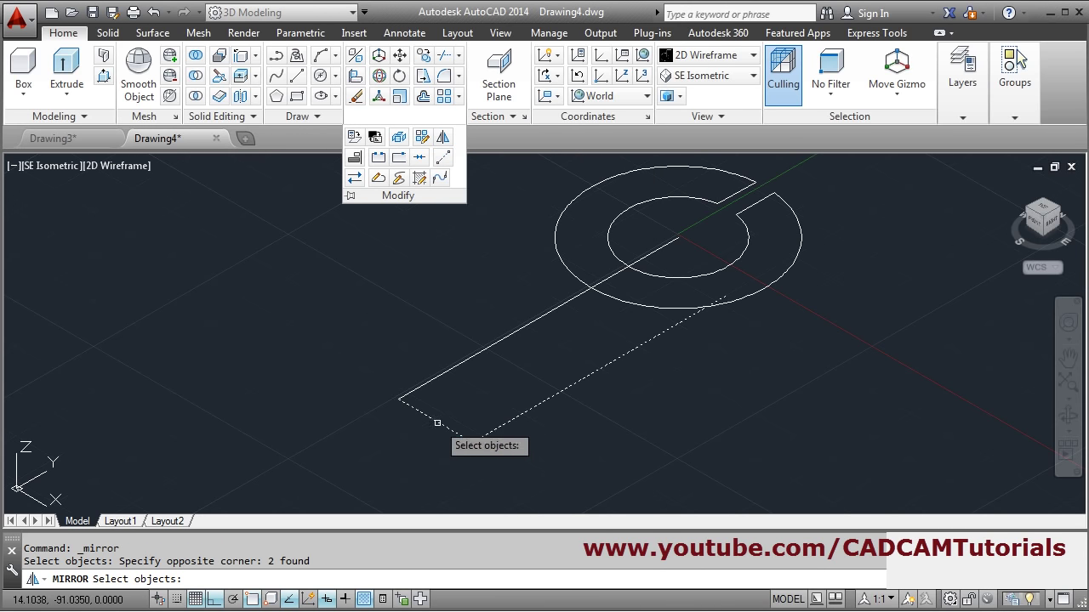
{"action": "key", "text": "Return"}
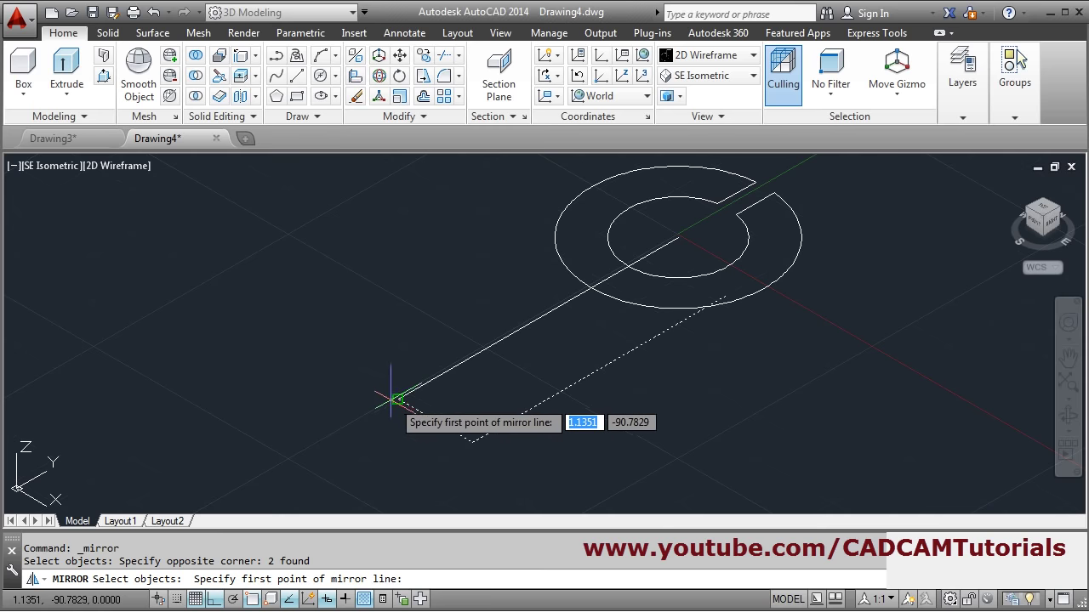
{"action": "left_click", "coordinate": [397, 399]}
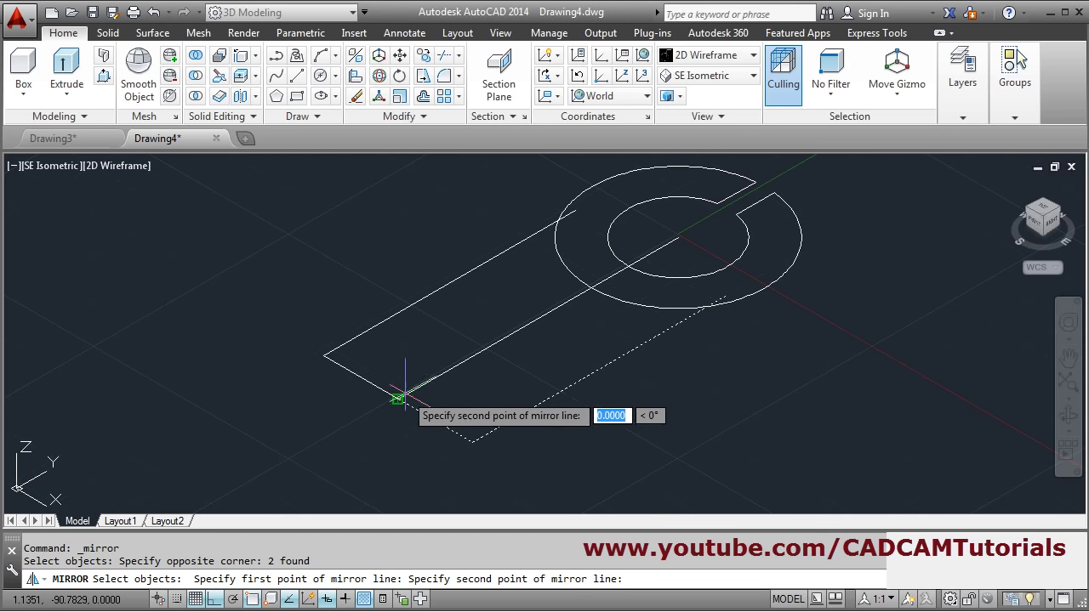
{"action": "left_click", "coordinate": [678, 237]}
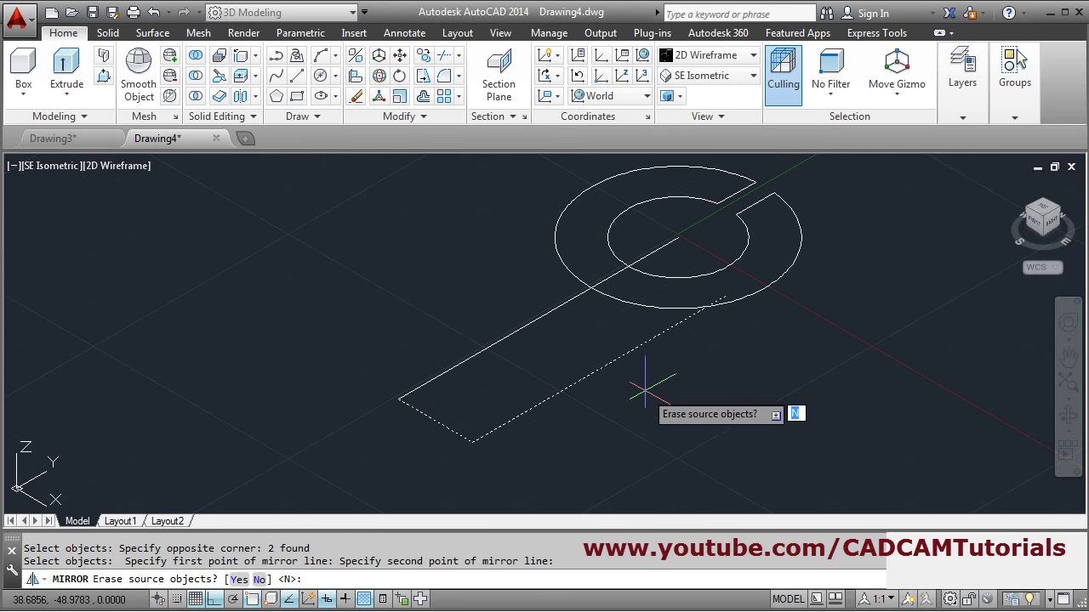
{"action": "key", "text": "Return"}
- Erase the arm's centre line
{"action": "middle_click_drag", "start_coordinate": [593, 360], "coordinate": [576, 371]}
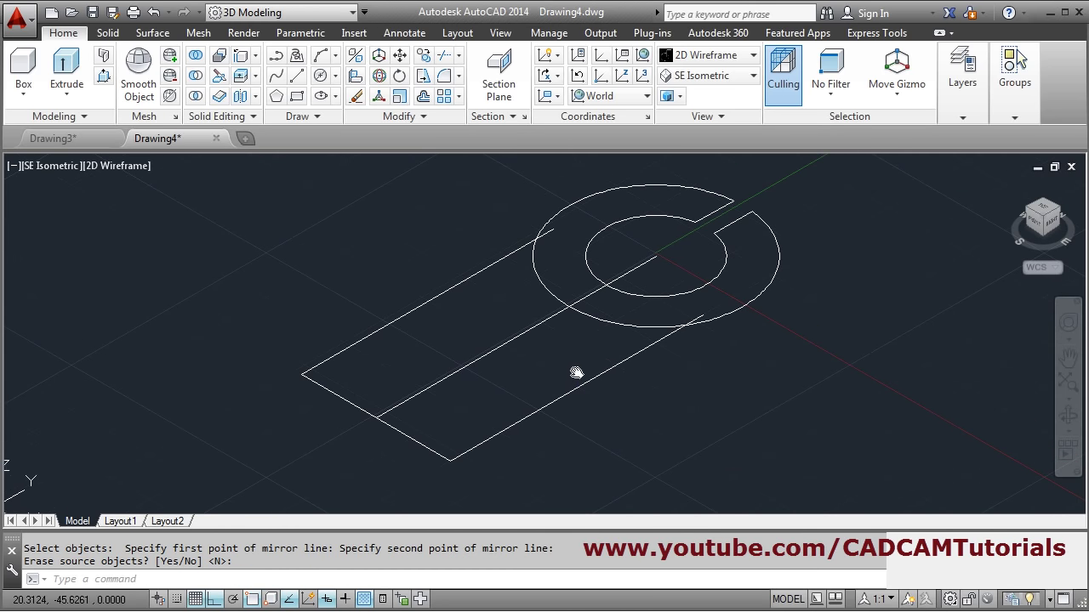
{"action": "type", "text": "e"}
{"action": "key", "text": "Return"}
{"action": "left_click", "coordinate": [515, 364]}
{"action": "left_click", "coordinate": [489, 343]}
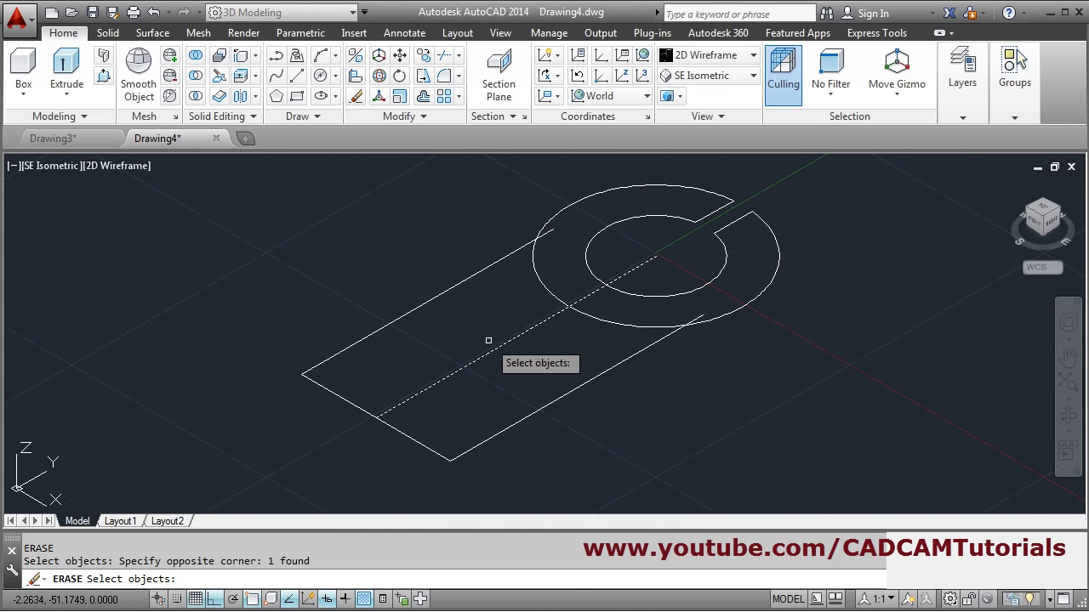
{"action": "key", "text": "Return"}
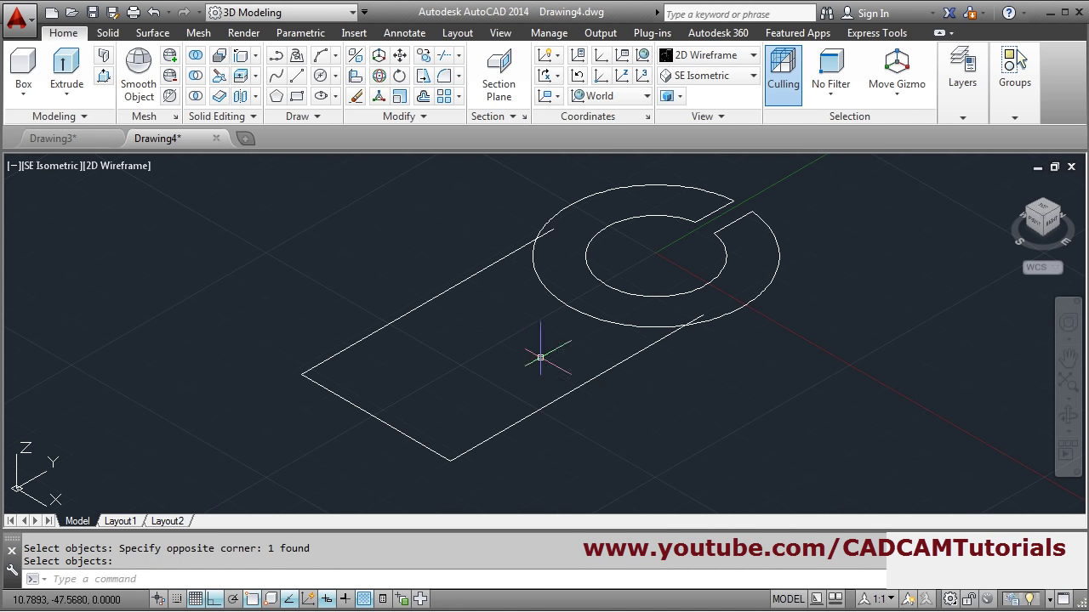
- Trim the arm line ends inside the outer circle
{"action": "middle_click_drag", "start_coordinate": [591, 337], "coordinate": [564, 342]}
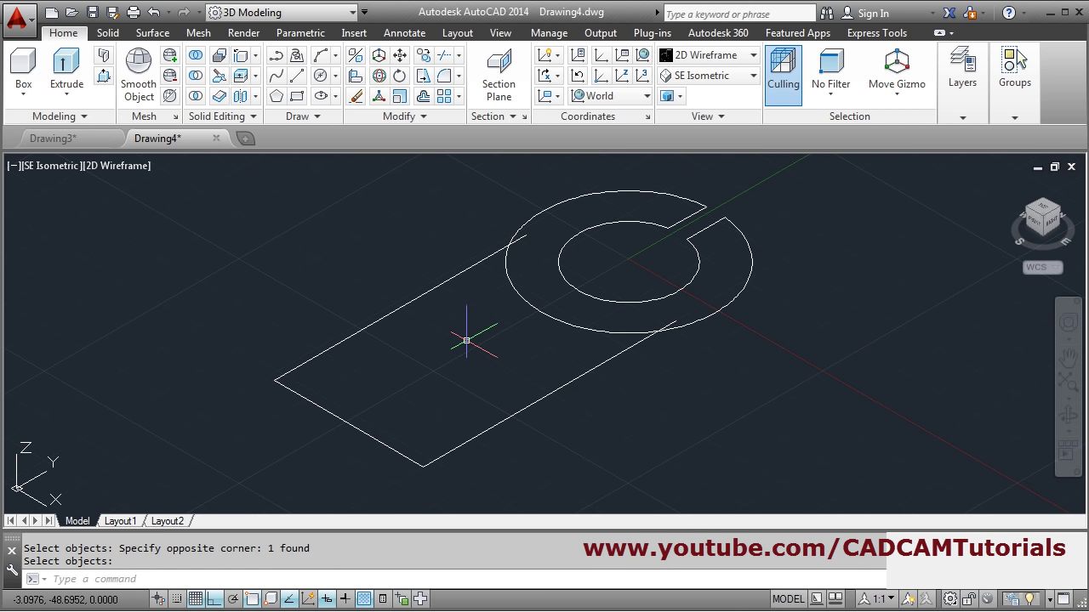
{"action": "type", "text": "TR"}
{"action": "key", "text": "Return"}
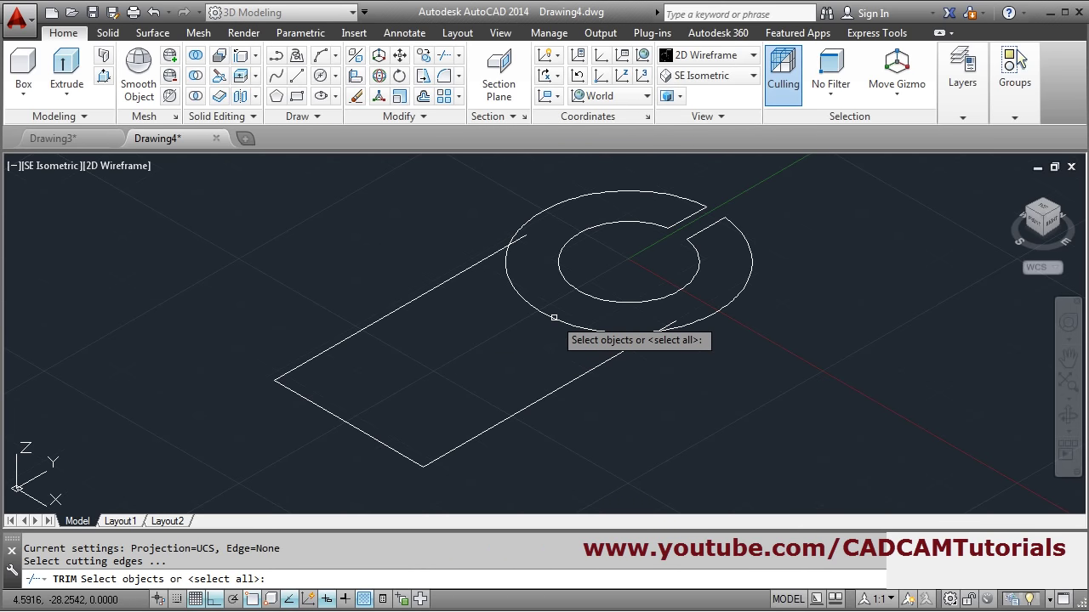
{"action": "left_click", "coordinate": [553, 318]}
{"action": "key", "text": "Return"}
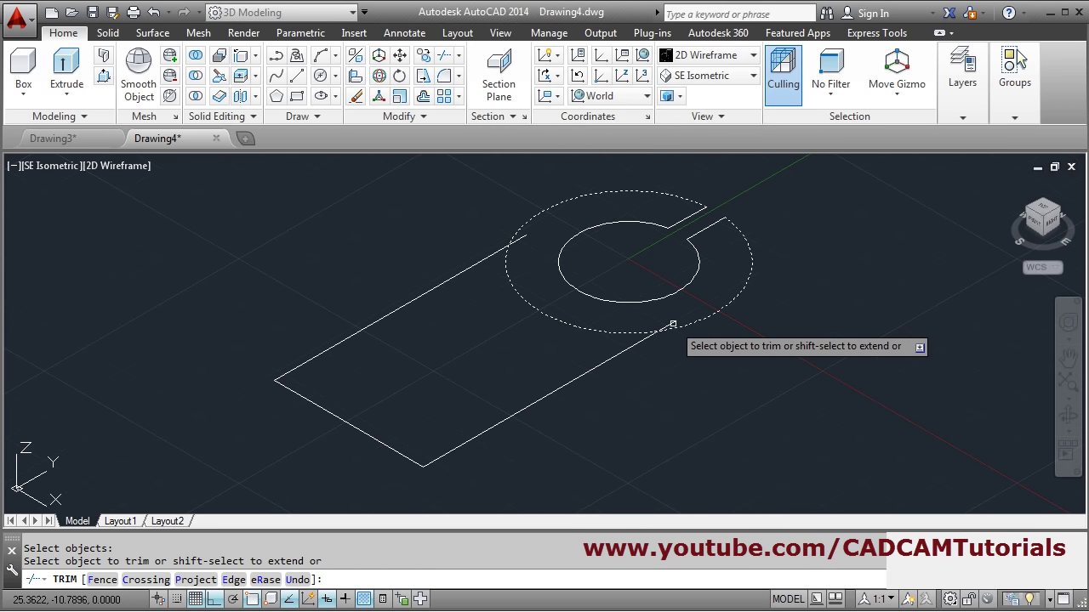
{"action": "left_click", "coordinate": [672, 324]}
{"action": "left_click", "coordinate": [520, 238]}
{"action": "key", "text": "Return"}
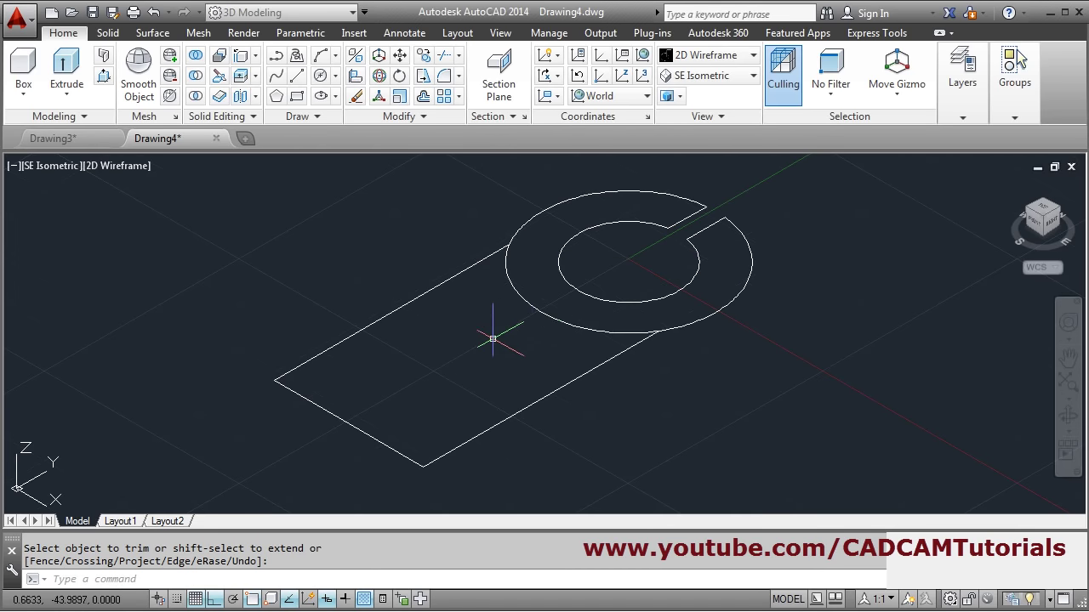
{"action": "scroll", "coordinate": [492, 339], "scroll_direction": "down", "scroll_amount": 3}
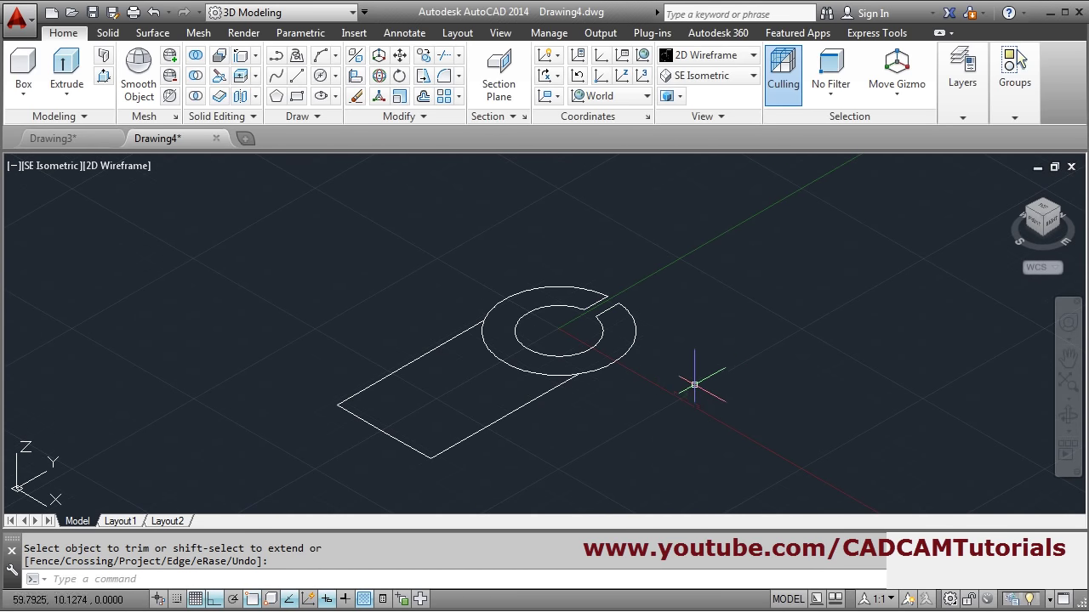
{"action": "mouse_move", "coordinate": [694, 386]}
{"action": "middle_mouse_down"}
{"action": "mouse_move", "coordinate": [688, 398]}
{"action": "mouse_move", "coordinate": [677, 390]}
{"action": "middle_mouse_up"}
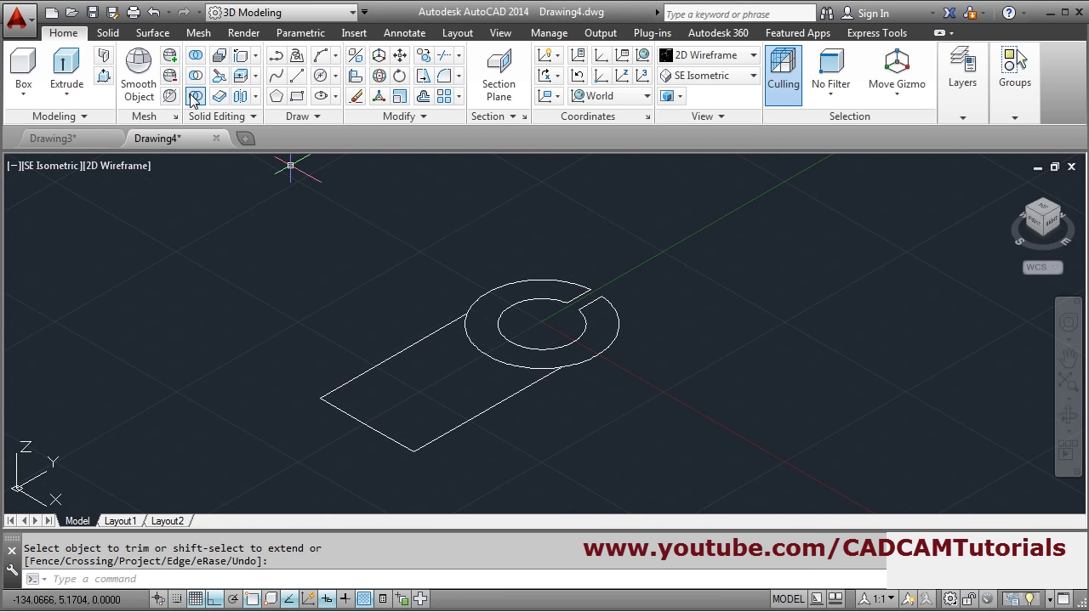
- Presspull the ring area up 56 and the arm rectangle up 24
{"action": "left_click", "coordinate": [104, 77]}
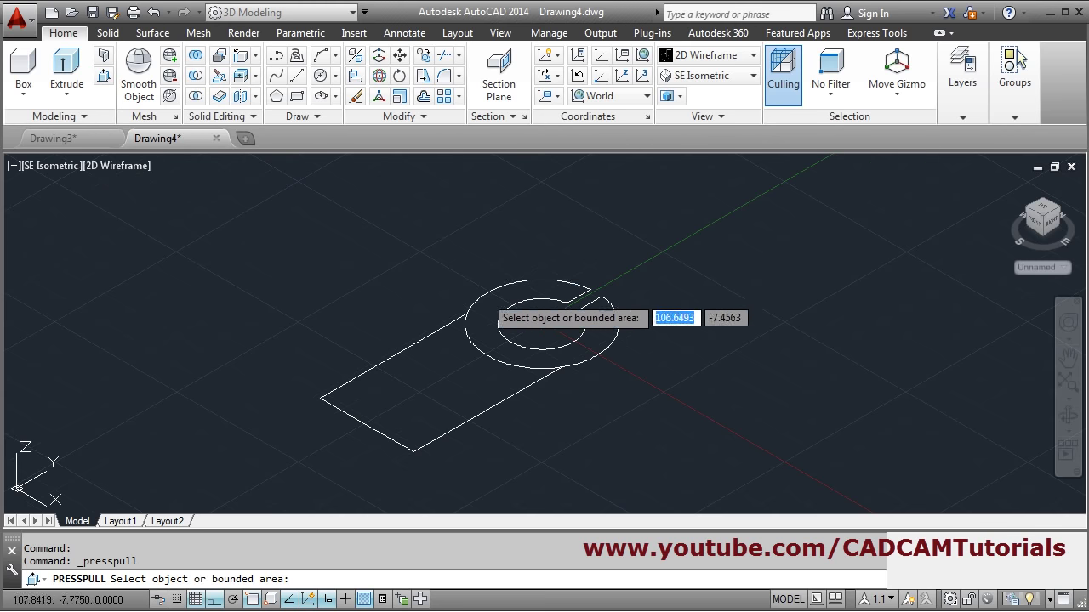
{"action": "left_click", "coordinate": [485, 321]}
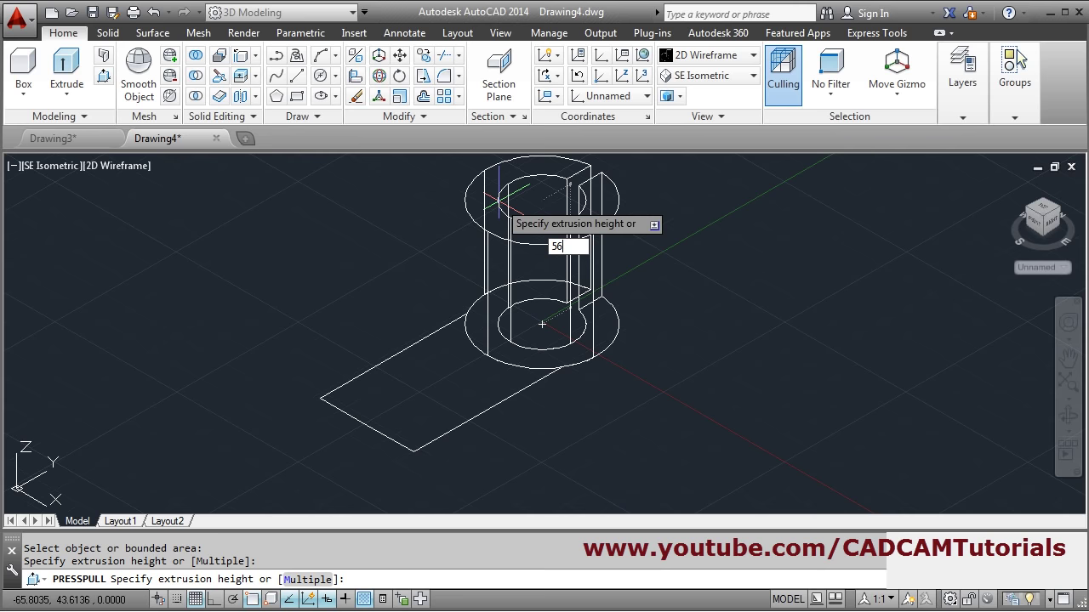
{"action": "key", "text": "Return"}
{"action": "scroll", "coordinate": [570, 289], "scroll_direction": "down", "scroll_amount": 2}
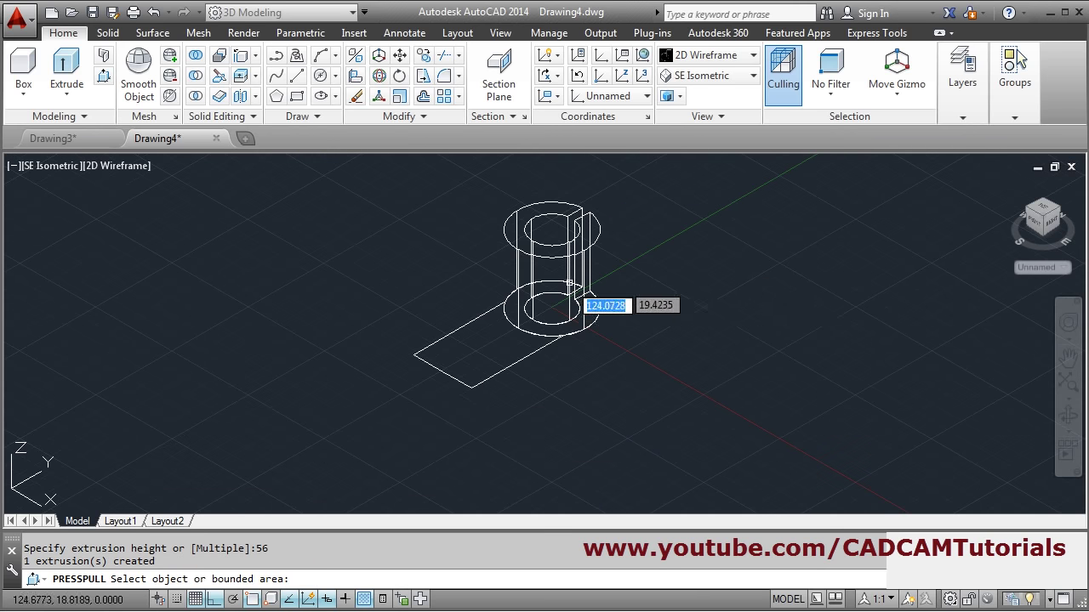
{"action": "left_click", "coordinate": [478, 355]}
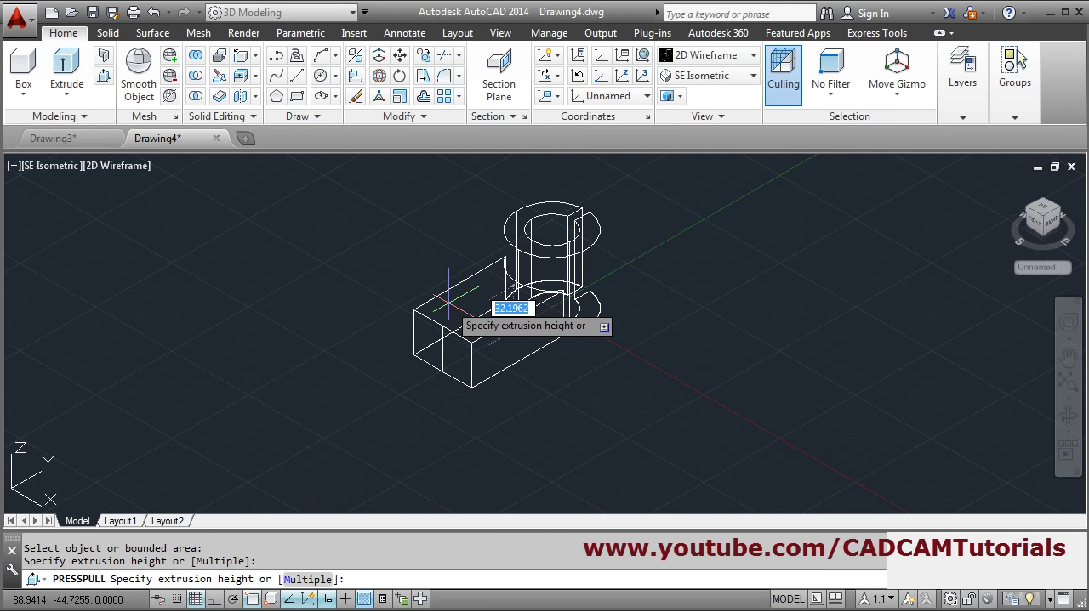
{"action": "key", "text": "Return"}
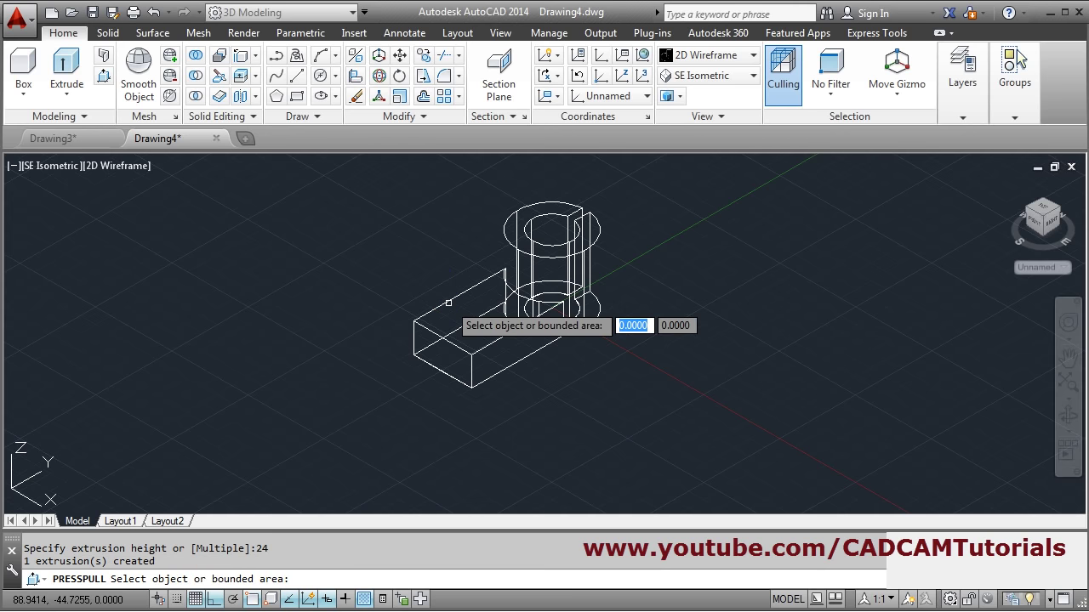
{"action": "middle_click_drag", "start_coordinate": [562, 300], "coordinate": [525, 332]}
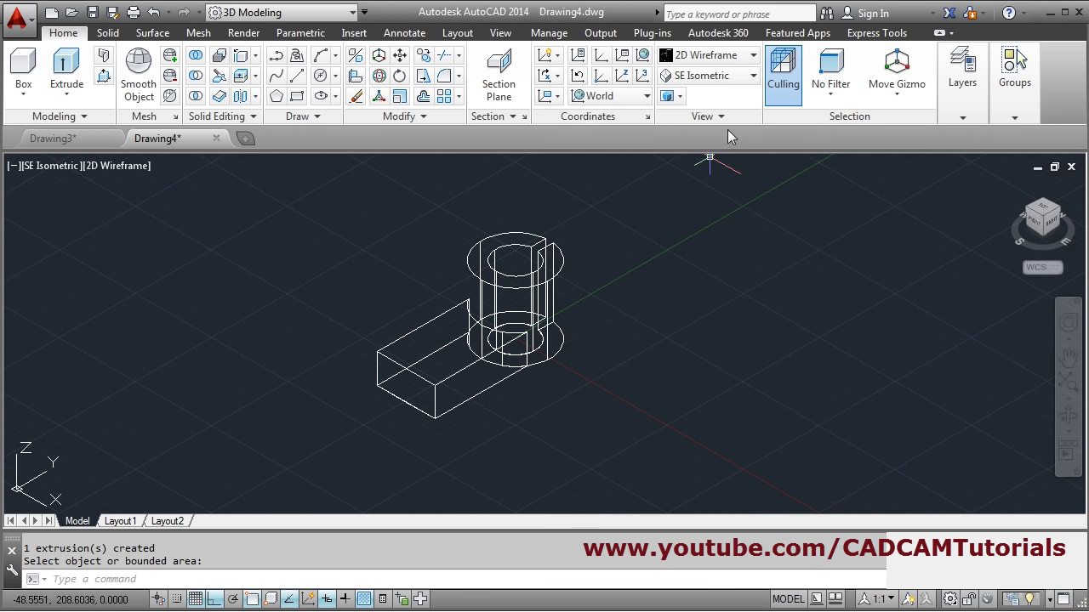
- Apply the Shaded with Edges visual style and recentre the bracket in view
{"action": "left_click", "coordinate": [723, 56]}
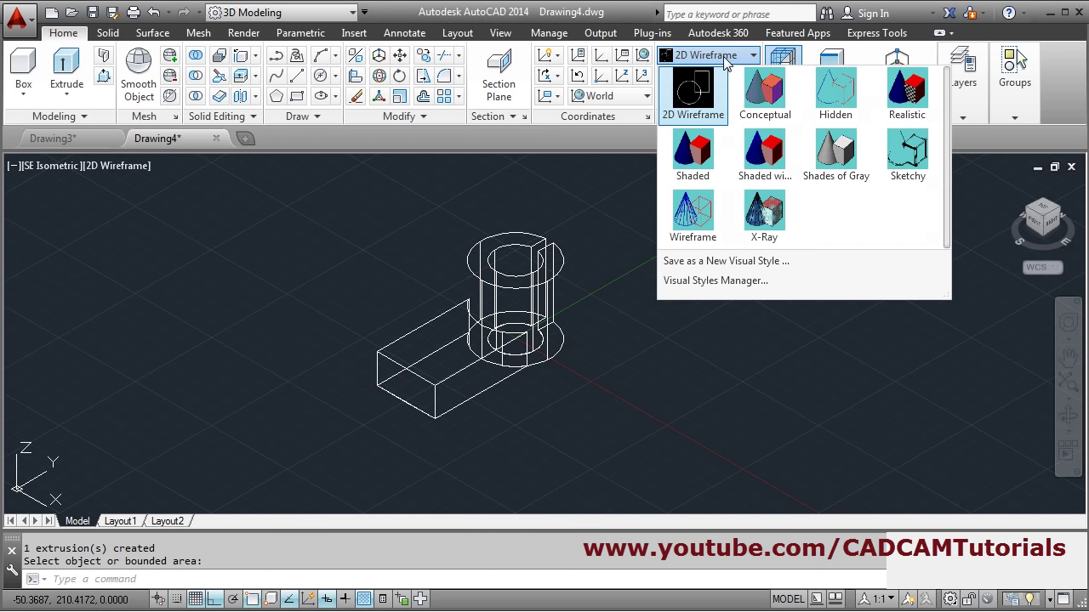
{"action": "left_click", "coordinate": [763, 164]}
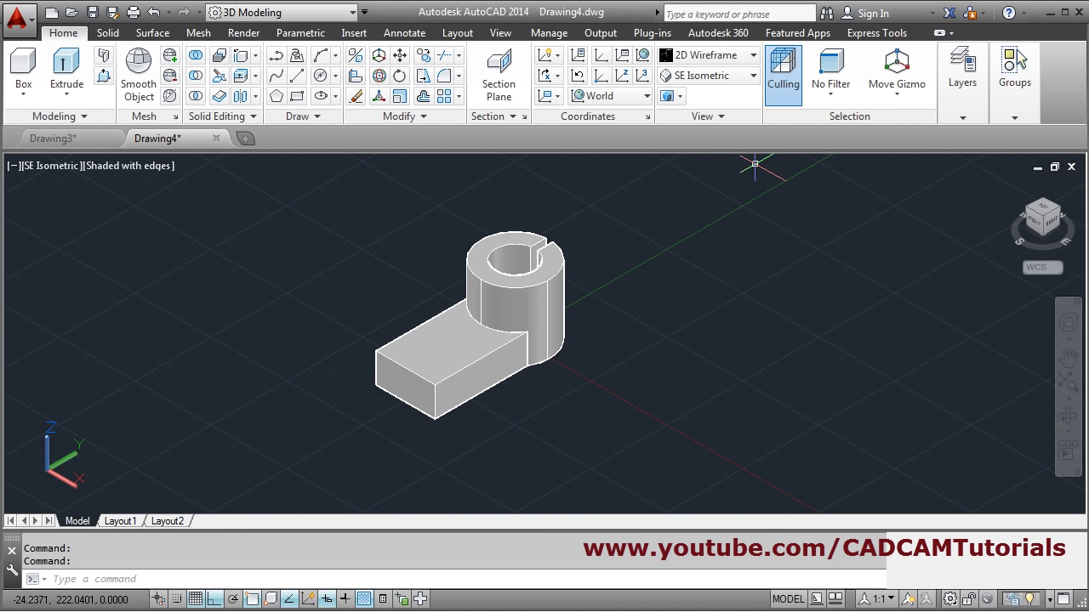
{"action": "scroll", "coordinate": [539, 357], "scroll_direction": "up", "scroll_amount": 2}
{"action": "middle_click_drag", "start_coordinate": [541, 320], "coordinate": [644, 308]}
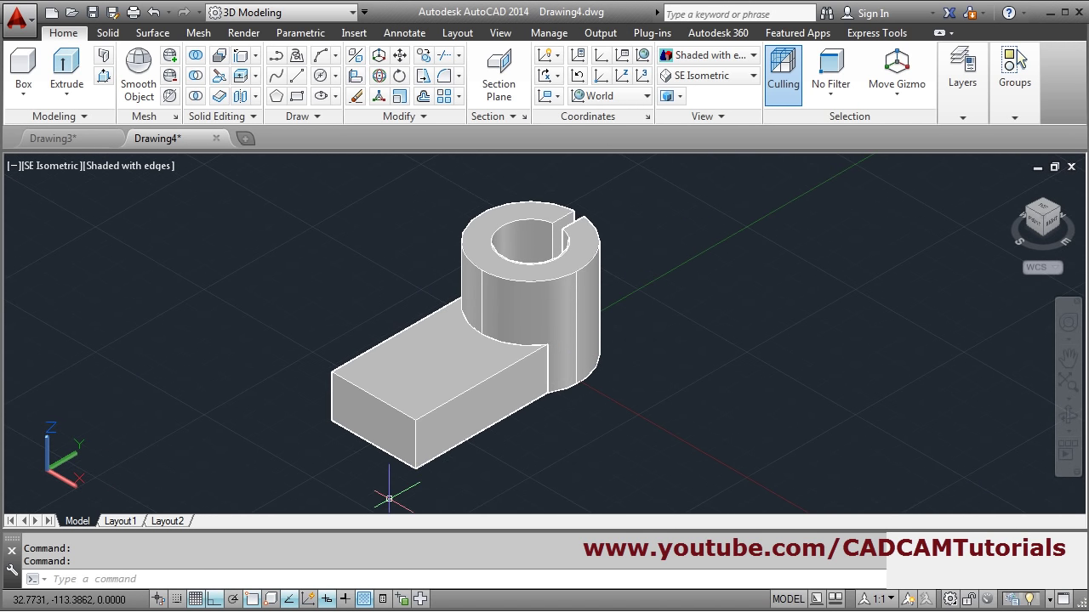
{"action": "key", "text": "alt+Tab"}
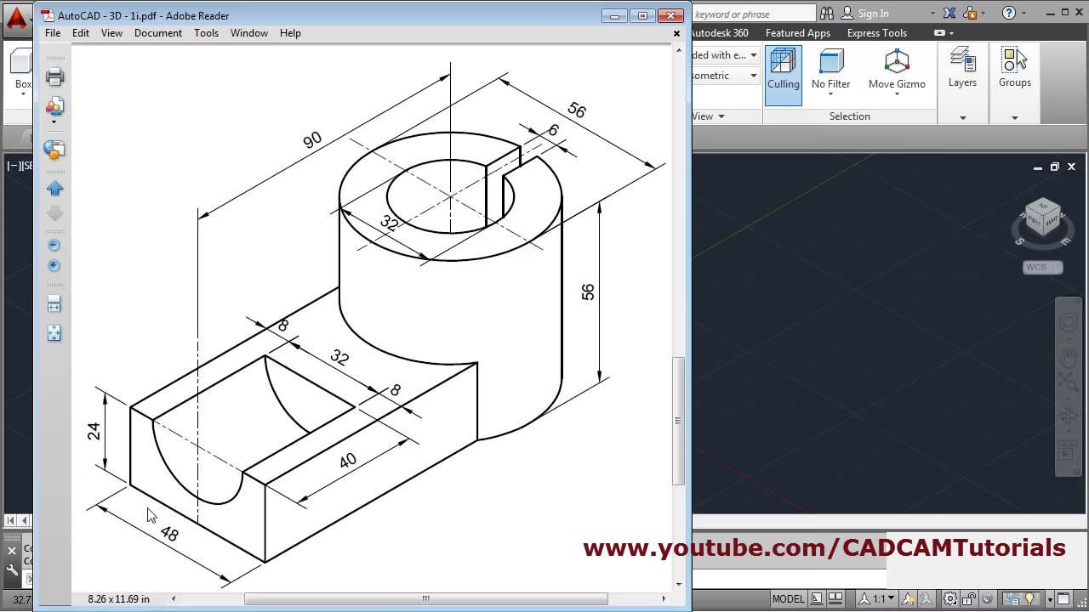
{"action": "key", "text": "alt+Tab"}
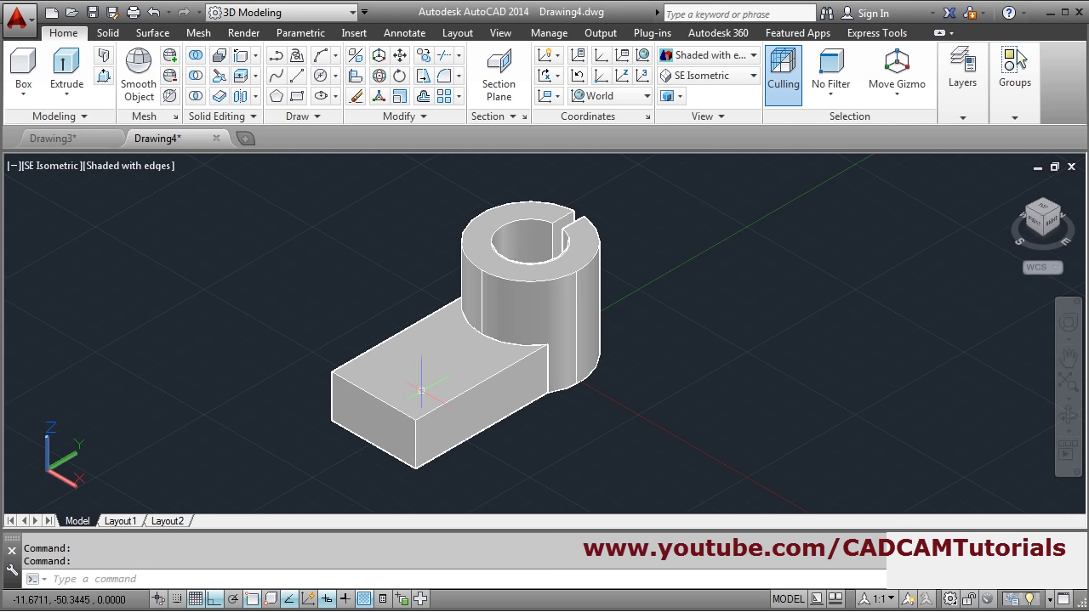
- Set the UCS to Front and draw a 32-diameter circle on the arm's end face
{"action": "left_click", "coordinate": [633, 96]}
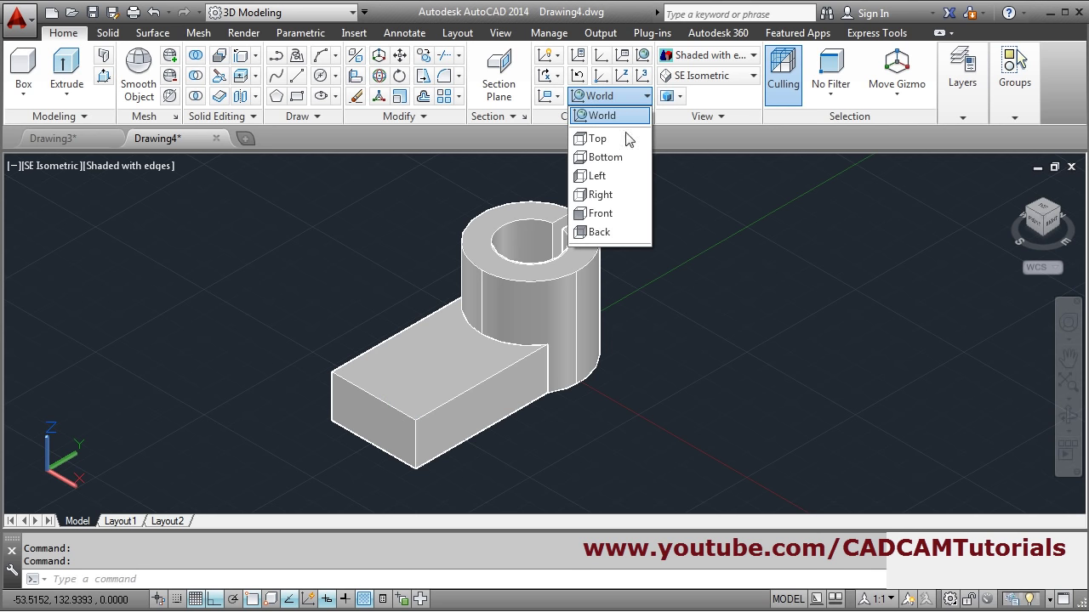
{"action": "left_click", "coordinate": [606, 215]}
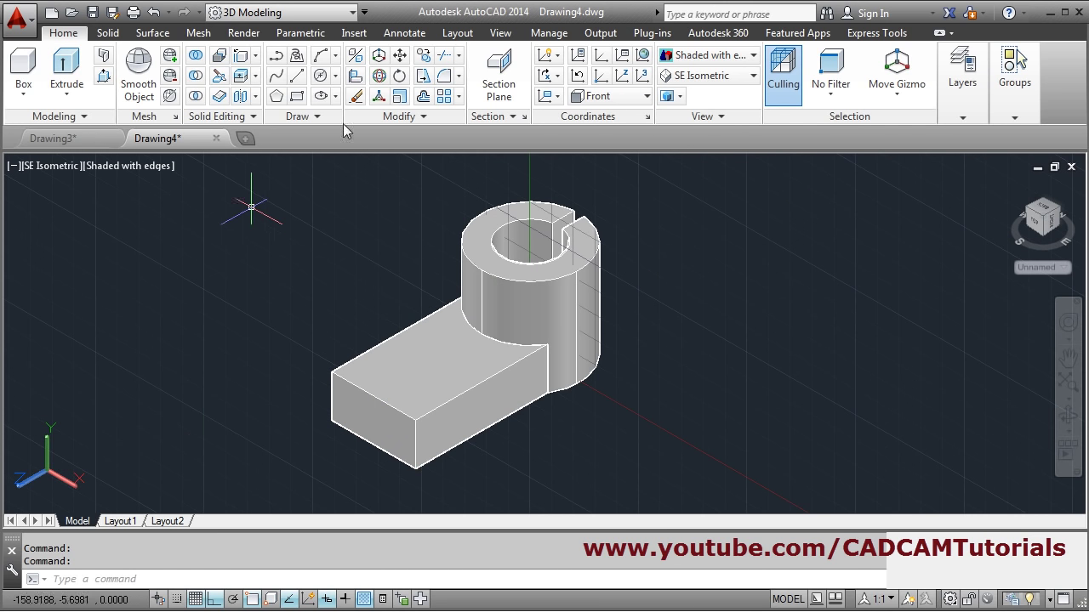
{"action": "left_click", "coordinate": [321, 77]}
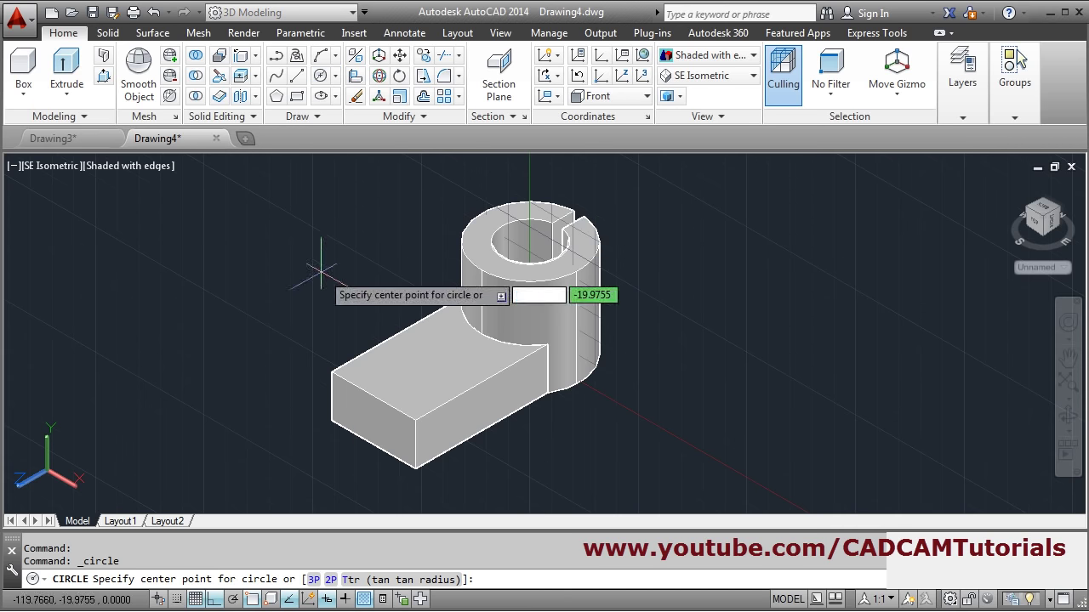
{"action": "left_click", "coordinate": [373, 397]}
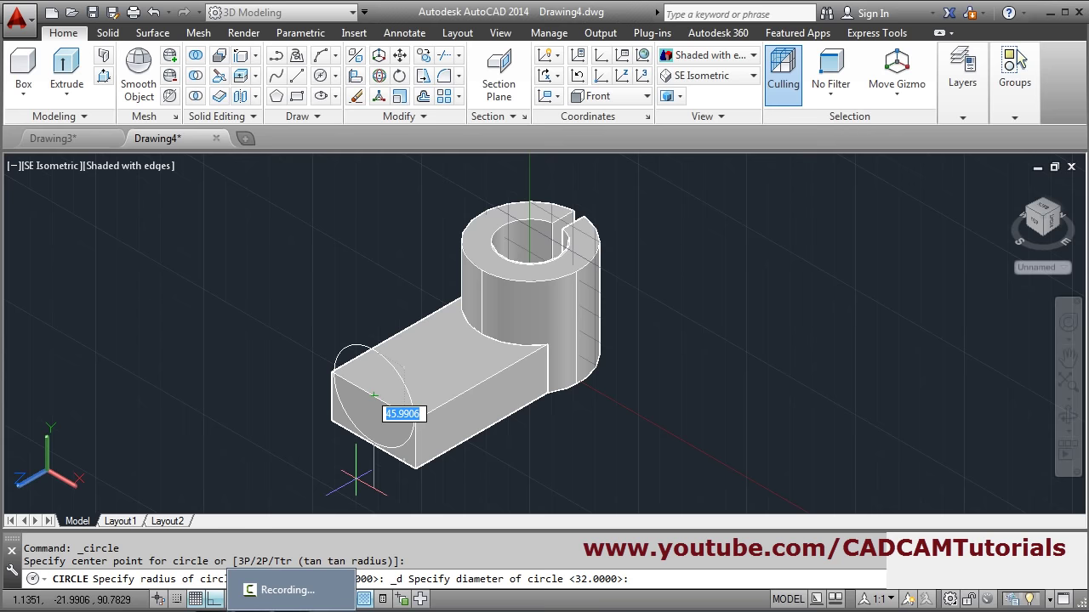
{"action": "key", "text": "alt+Tab"}
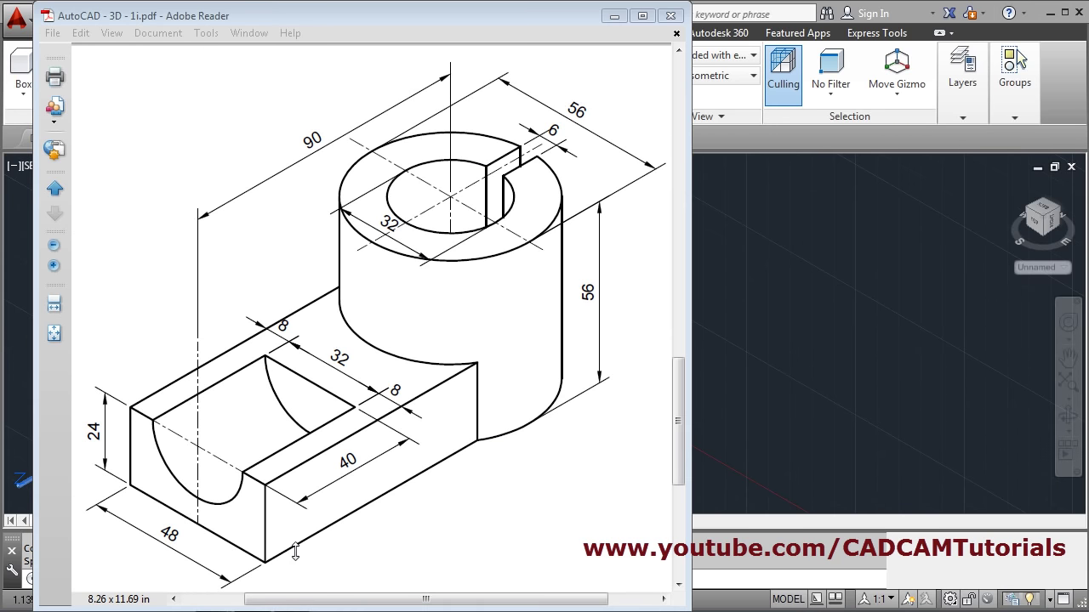
{"action": "key", "text": "alt+Tab"}
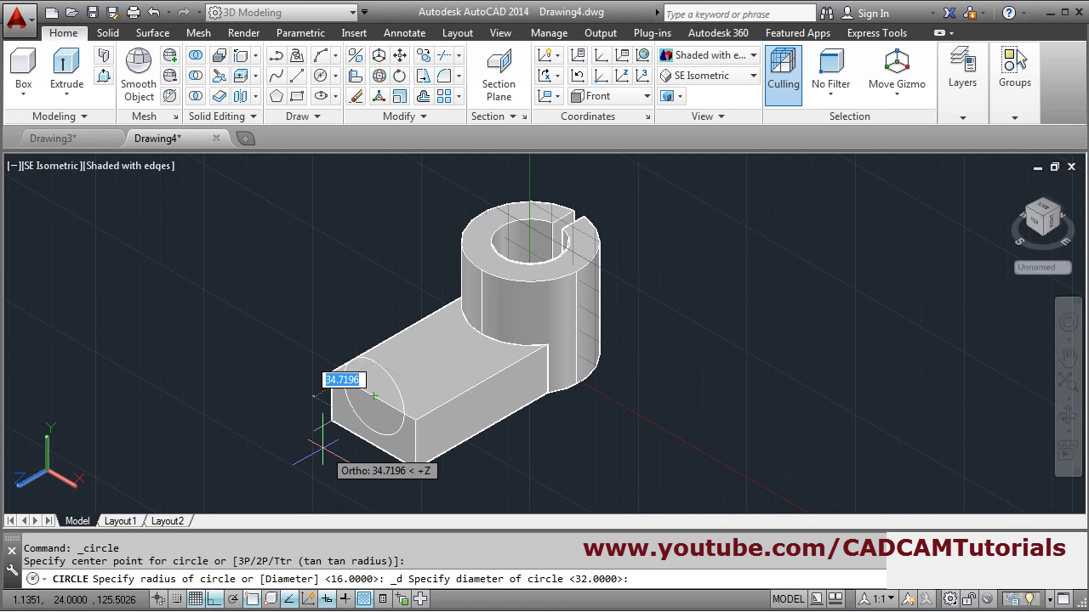
{"action": "type", "text": "32"}
{"action": "key", "text": "Return"}
- Turn off the background grid
{"action": "scroll", "coordinate": [392, 487], "scroll_direction": "up", "scroll_amount": 2}
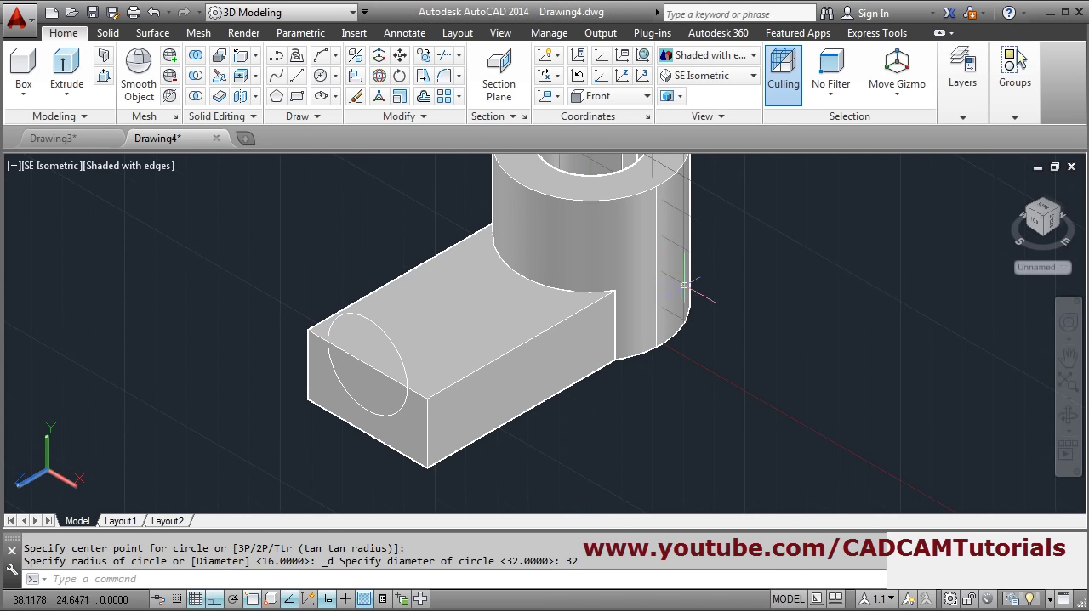
{"action": "left_click", "coordinate": [196, 600]}
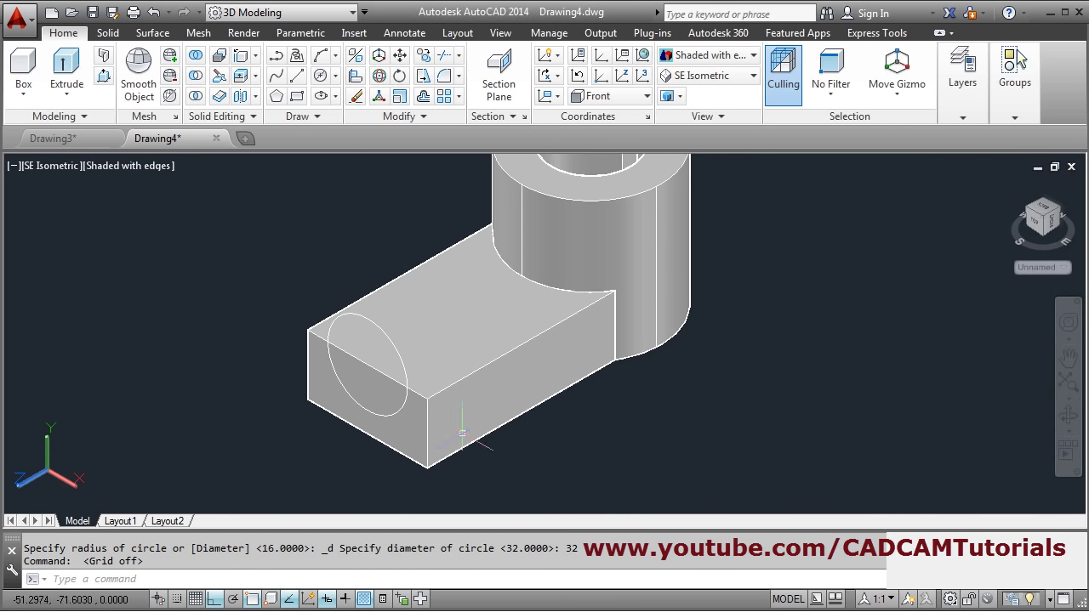
{"action": "scroll", "coordinate": [399, 421], "scroll_direction": "up", "scroll_amount": 2}
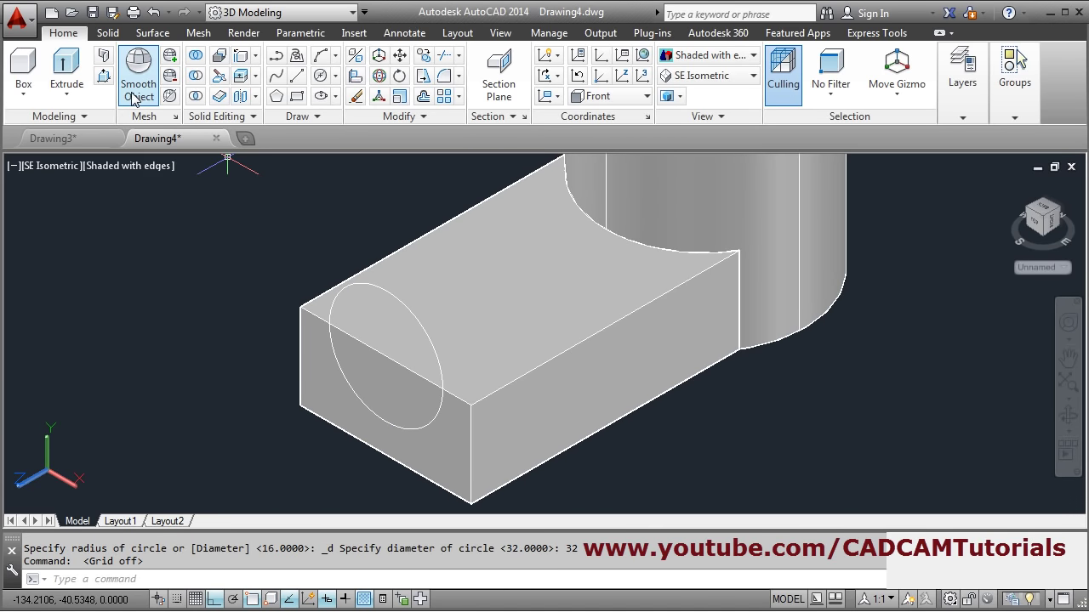
- Presspull the 32 circle 40 into the arm, then erase the leftover circle
{"action": "left_click", "coordinate": [103, 77]}
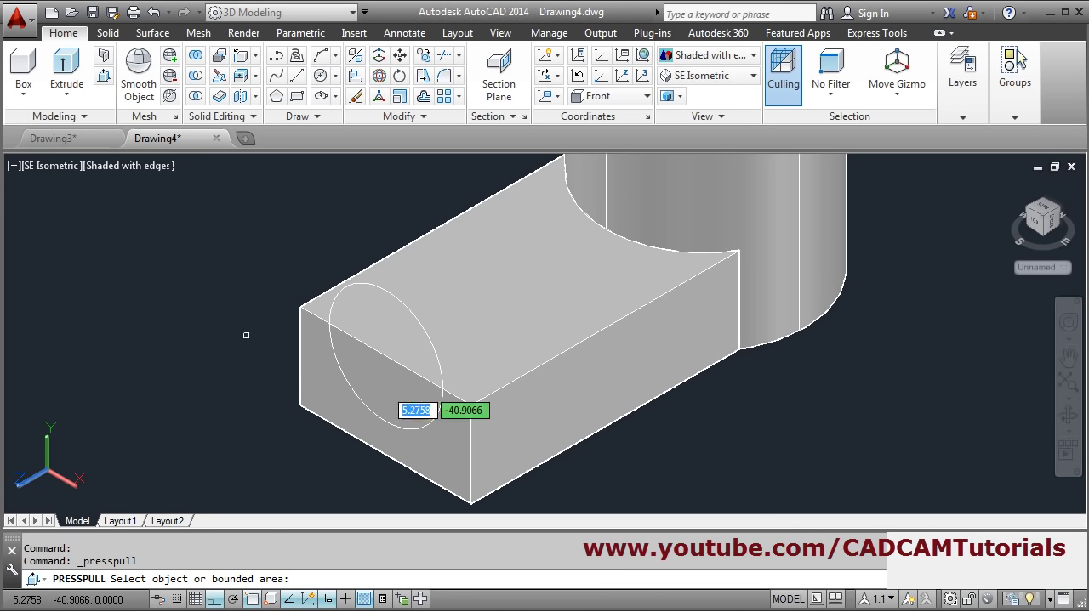
{"action": "left_click", "coordinate": [371, 387]}
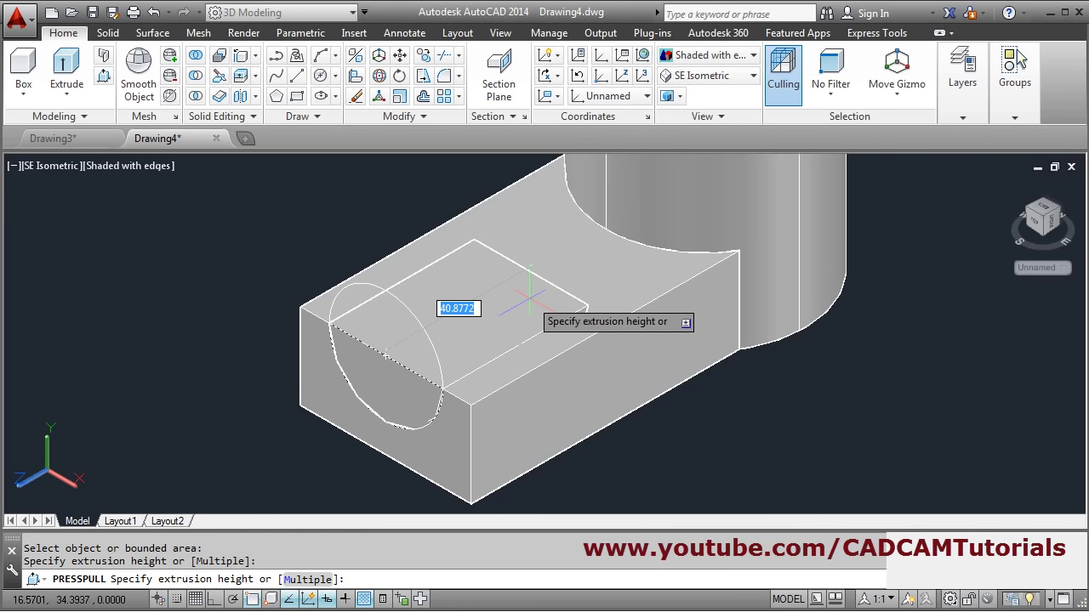
{"action": "key", "text": "Return"}
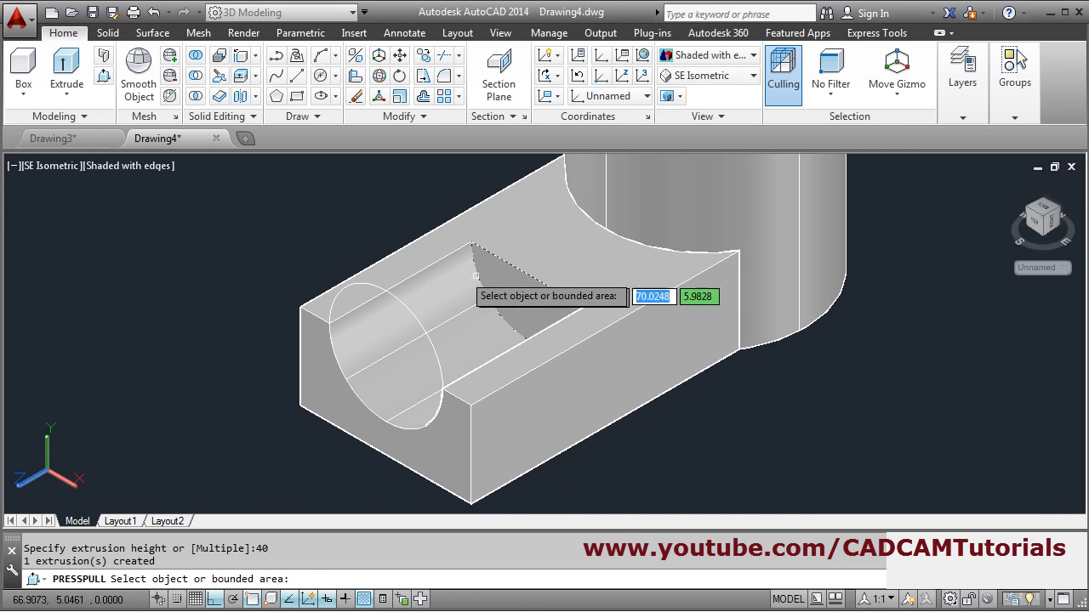
{"action": "key", "text": "Return"}
{"action": "left_click", "coordinate": [404, 303]}
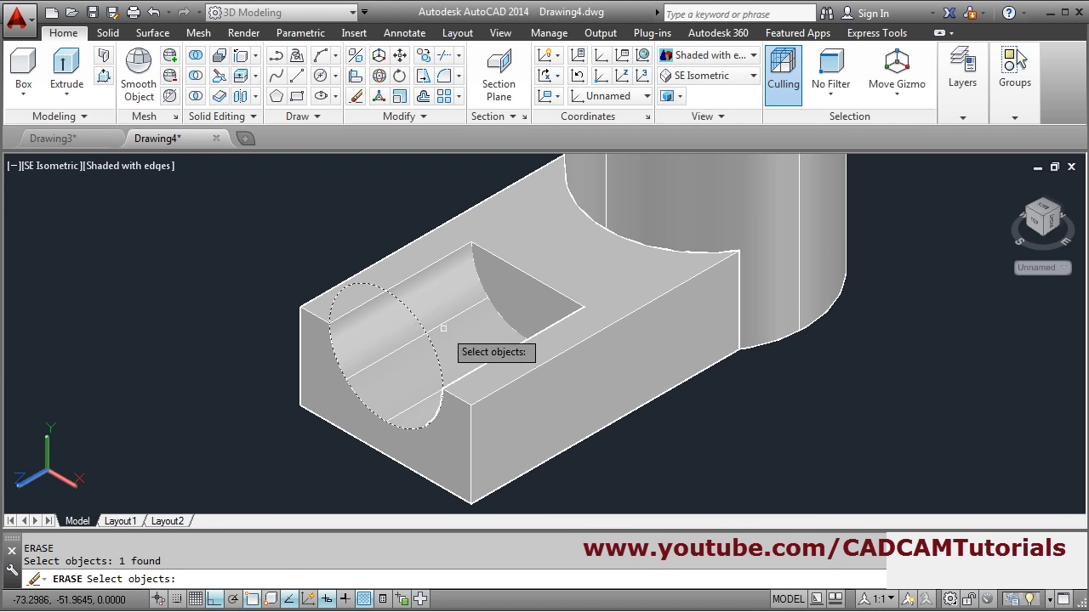
{"action": "scroll", "coordinate": [340, 320], "scroll_direction": "down", "scroll_amount": 4}
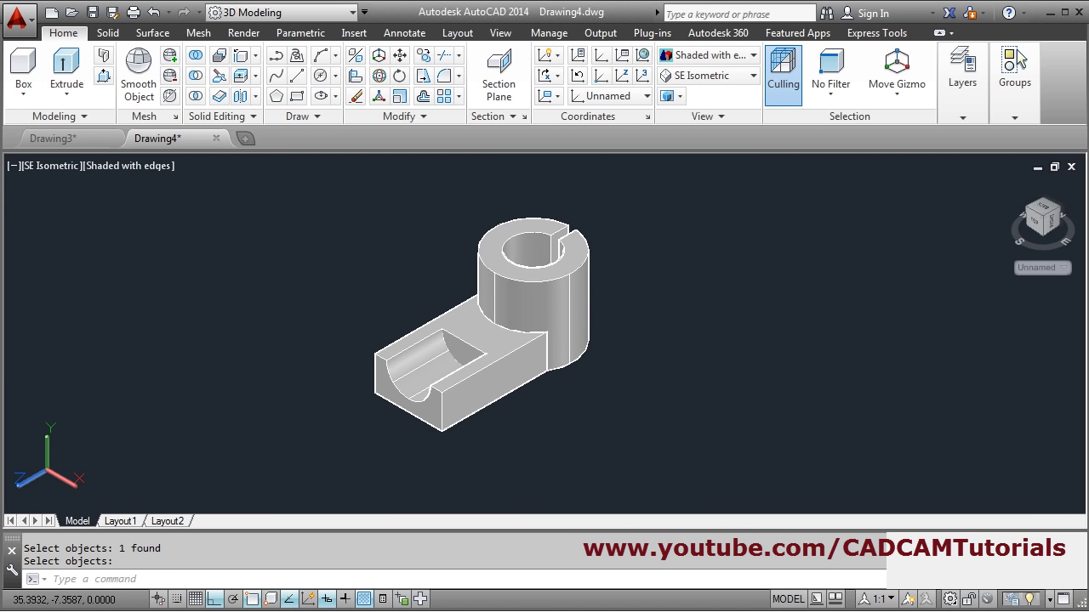
- Switch to SE Isometric view with the plain Shaded visual style
{"action": "middle_click", "coordinate": [599, 281]}
{"action": "middle_click_drag", "start_coordinate": [598, 282], "coordinate": [624, 168], "text": "shift"}
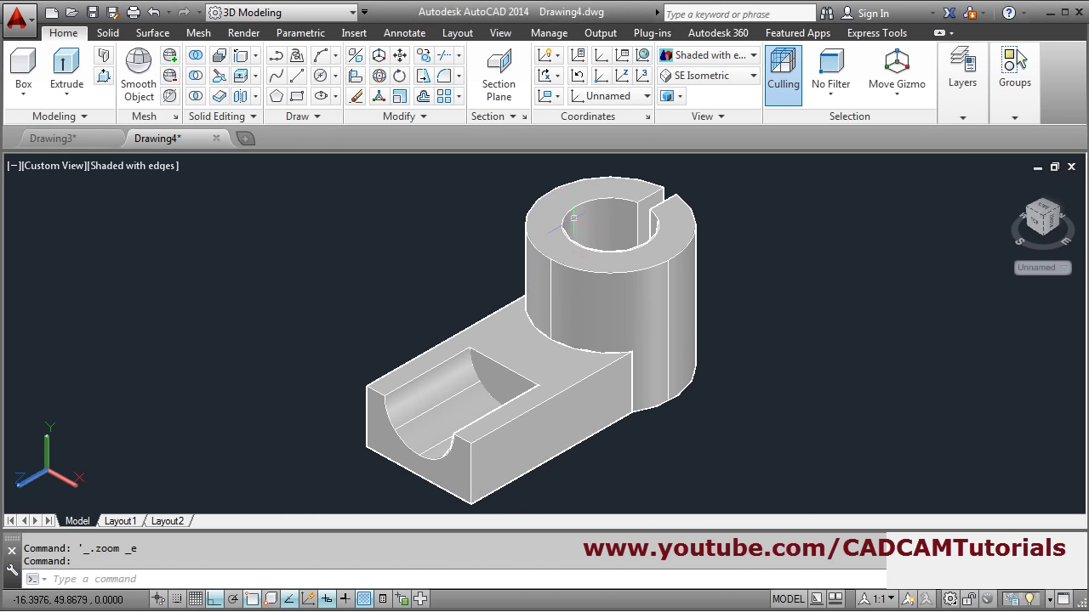
{"action": "left_click", "coordinate": [721, 81]}
{"action": "left_click", "coordinate": [709, 212]}
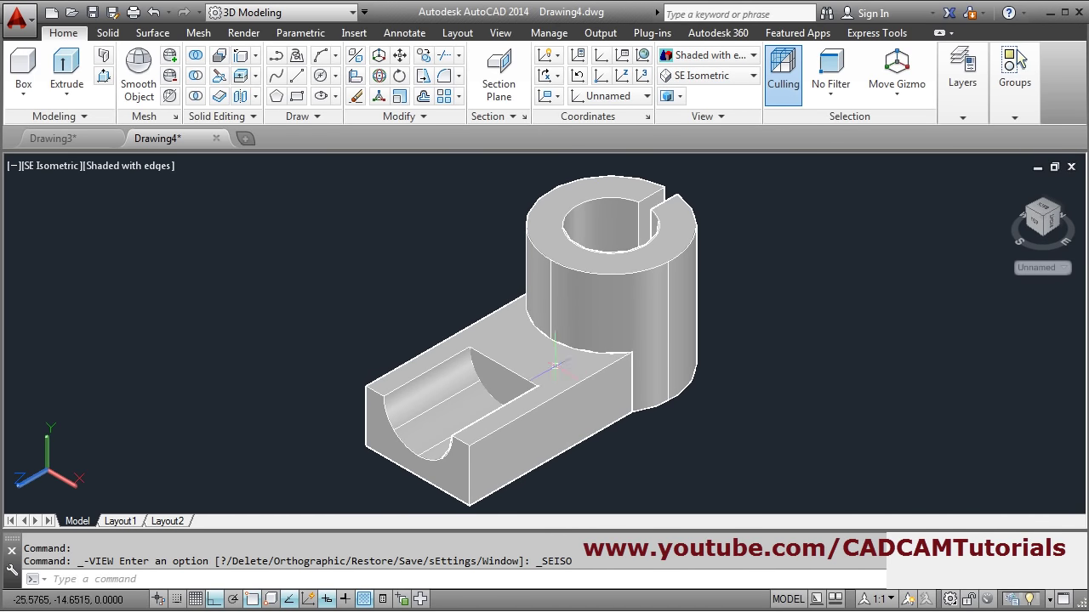
{"action": "left_click", "coordinate": [717, 55]}
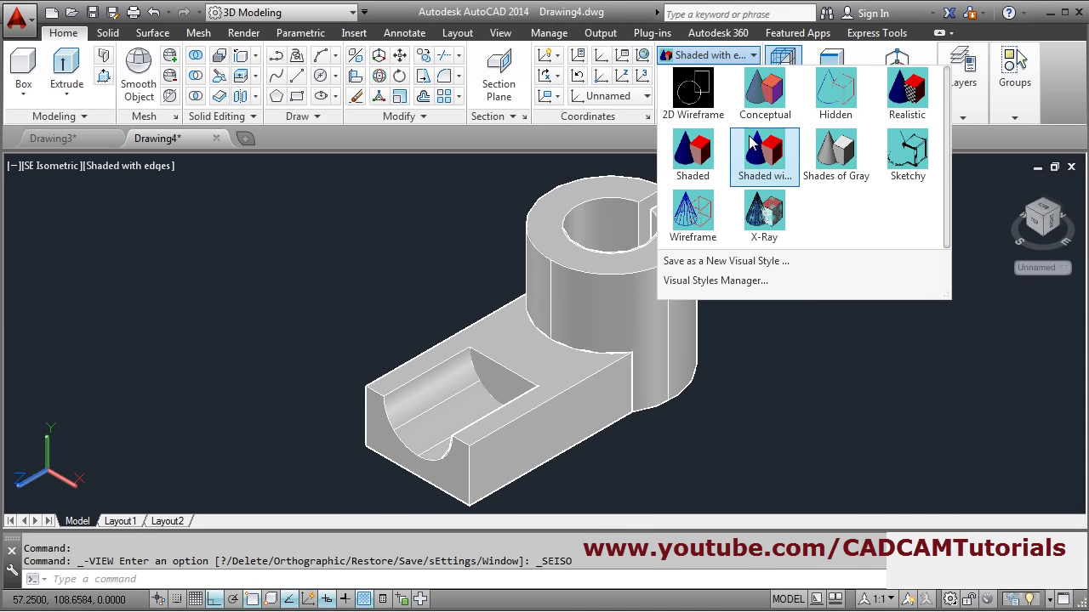
{"action": "left_click", "coordinate": [693, 153]}
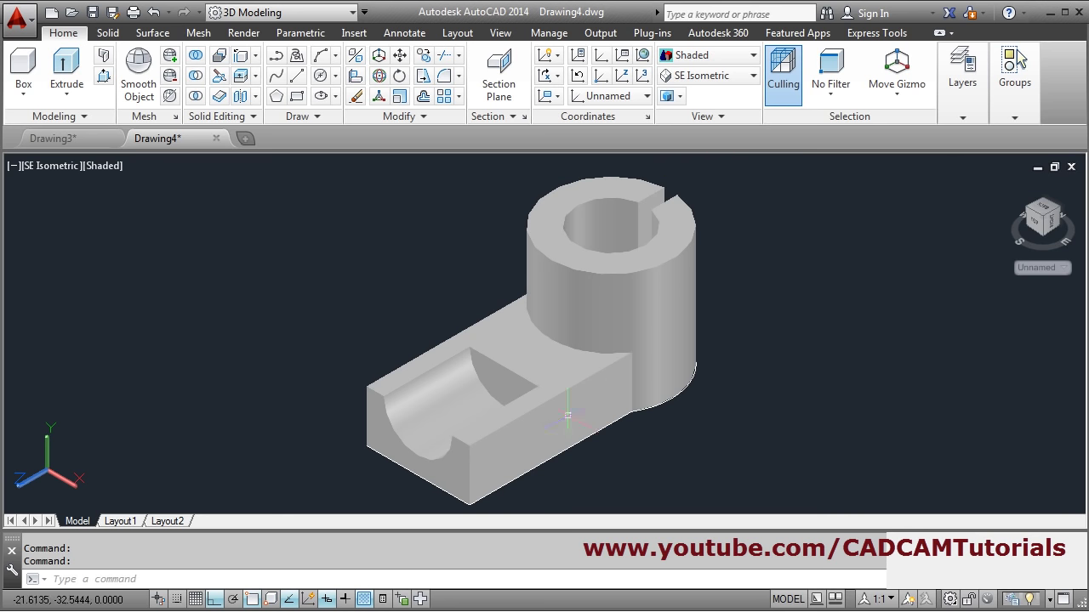
- Check the ring solid's quick properties, then close the panel and deselect it
{"action": "left_click", "coordinate": [600, 308]}
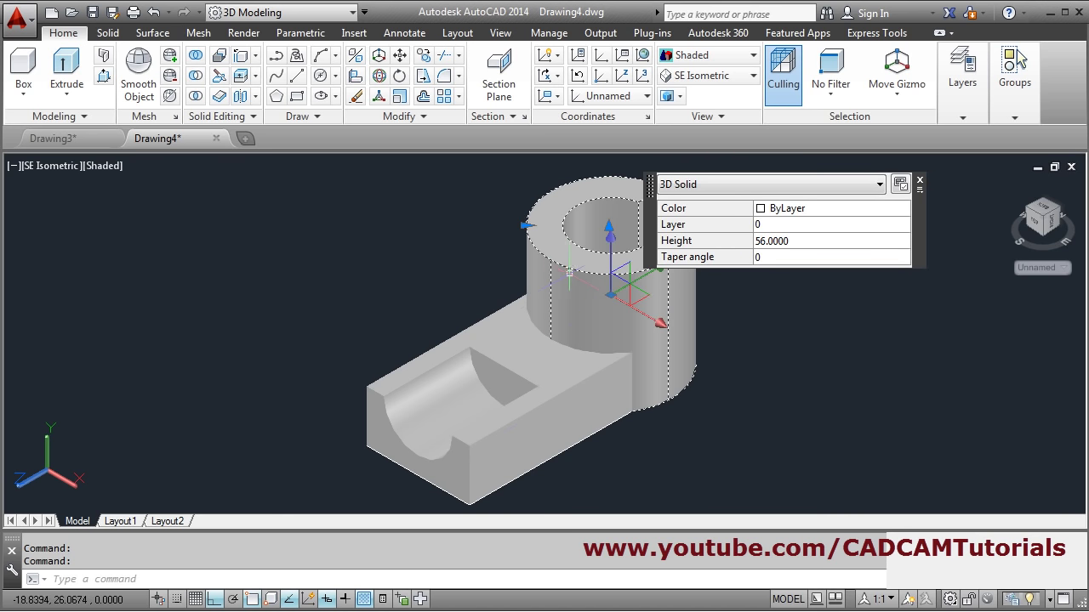
{"action": "left_click", "coordinate": [920, 182]}
{"action": "key", "text": "Escape"}
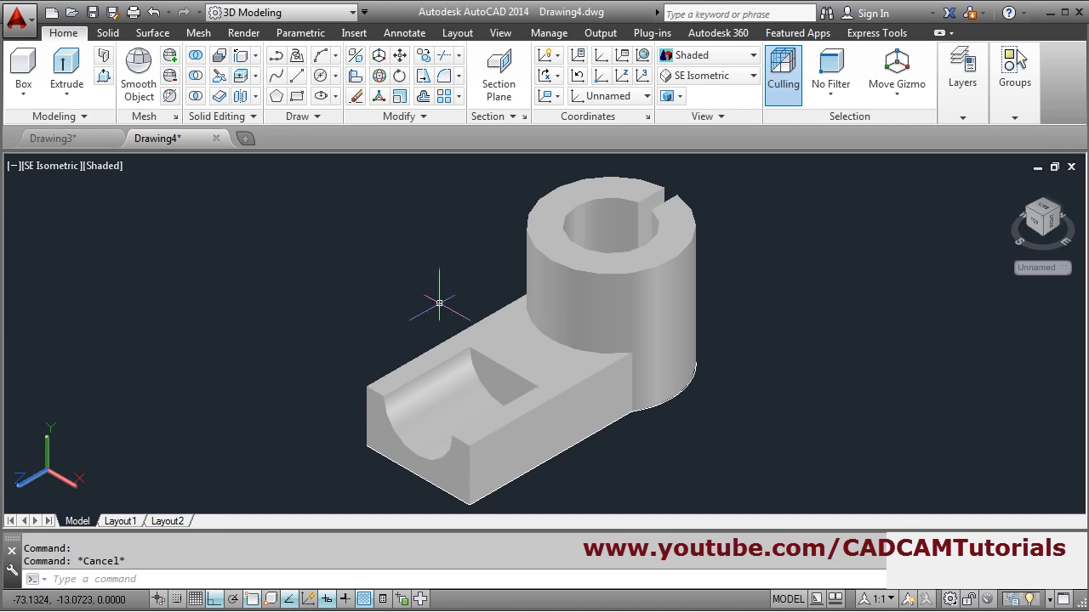
- Union the box arm and the slotted ring into a single solid
{"action": "left_click", "coordinate": [198, 59]}
{"action": "left_click", "coordinate": [550, 397]}
{"action": "left_click", "coordinate": [614, 316]}
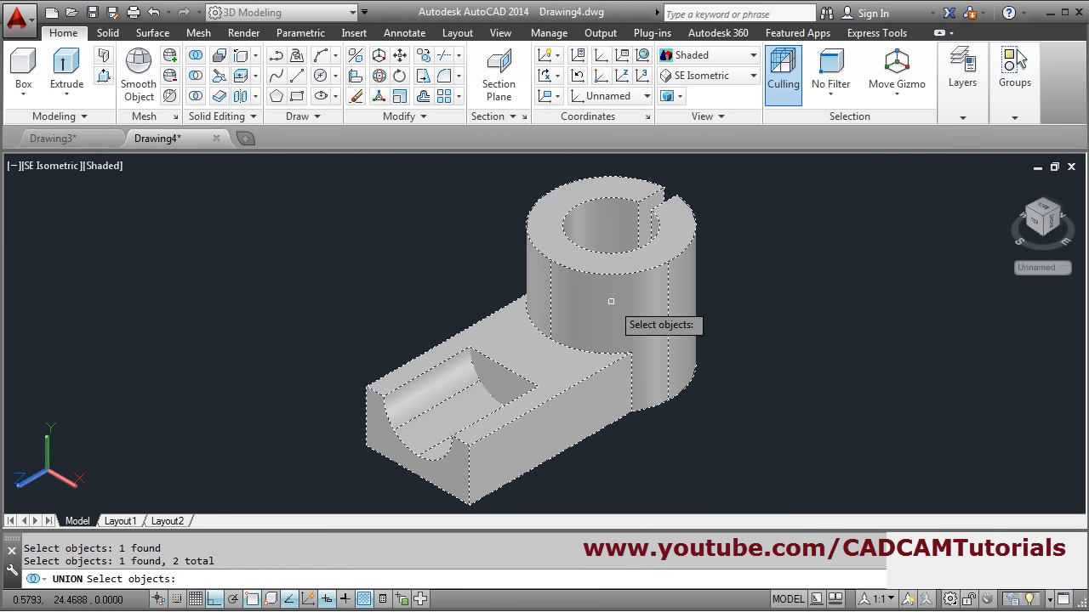
{"action": "key", "text": "Return"}
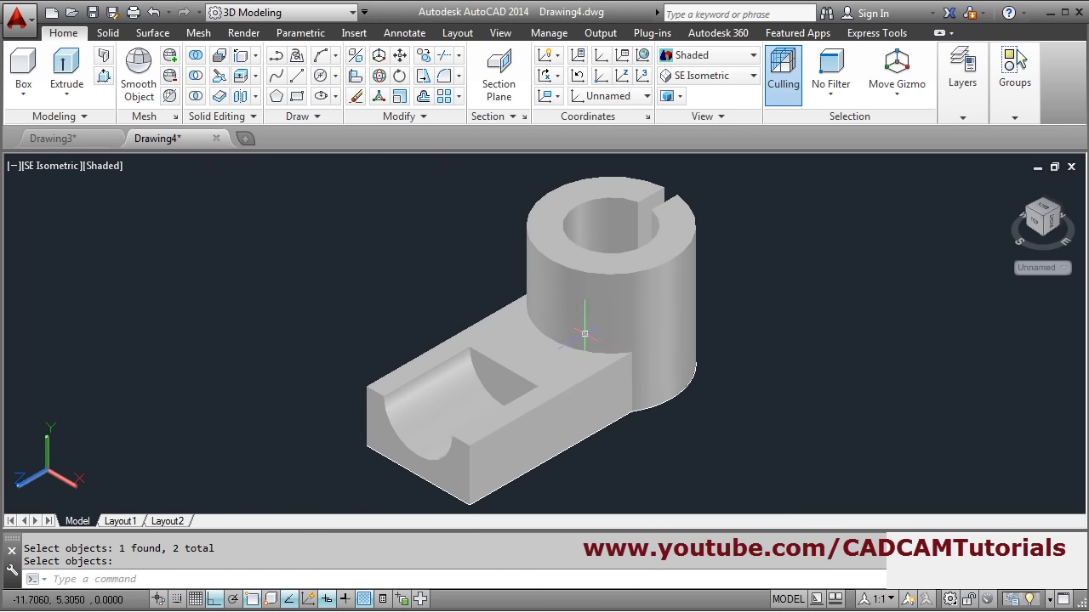
- Set the merged solid's colour to Cyan in Quick Properties
{"action": "left_click", "coordinate": [586, 331]}
{"action": "left_click", "coordinate": [839, 238]}
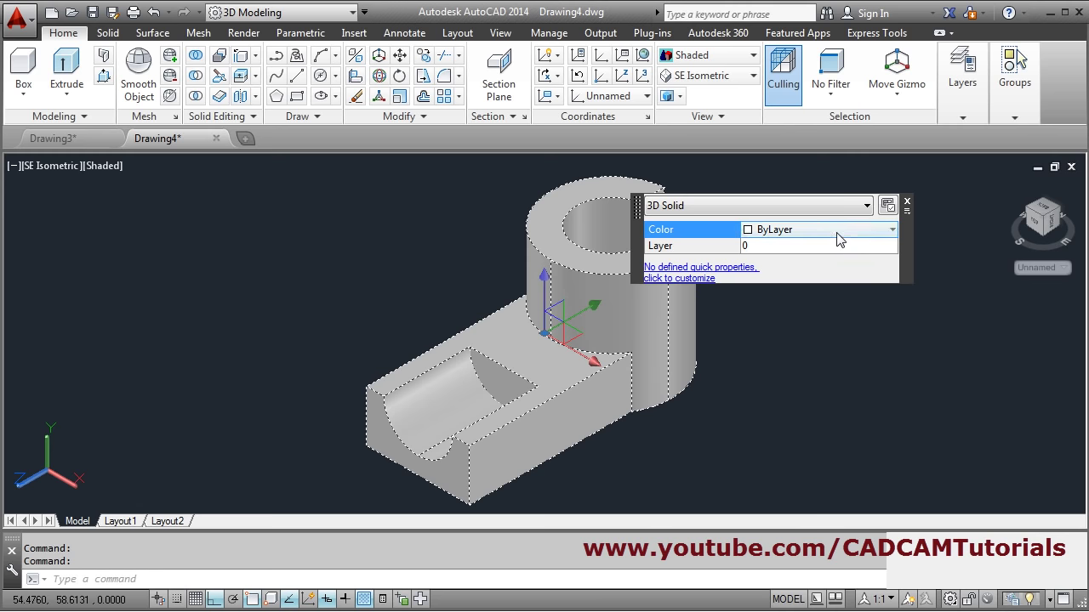
{"action": "left_click", "coordinate": [892, 231]}
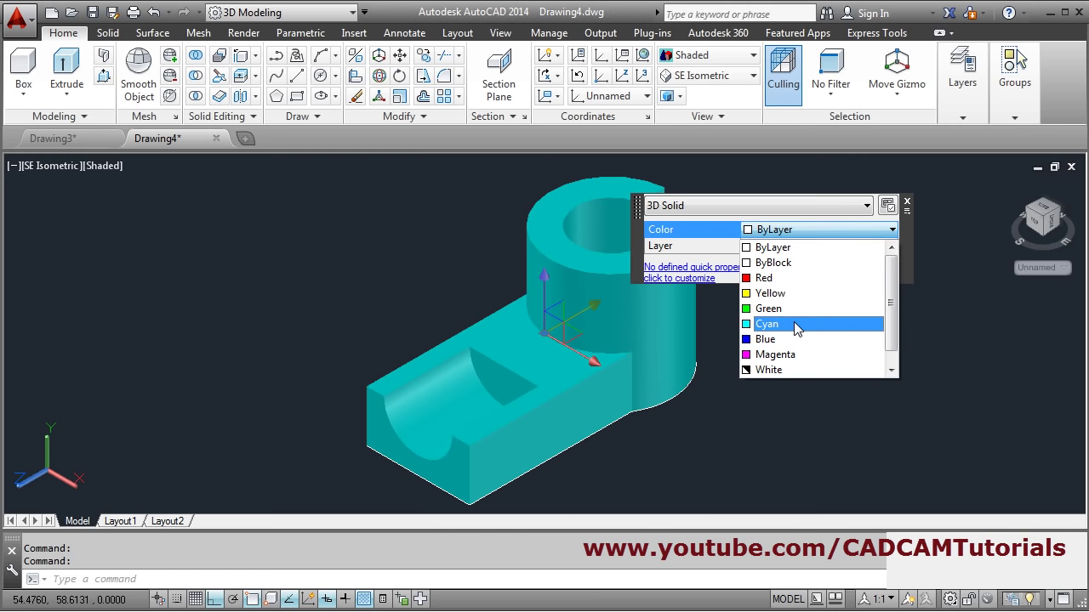
{"action": "left_click", "coordinate": [797, 329]}
{"action": "key", "text": "Escape"}
{"action": "key", "text": "Escape"}
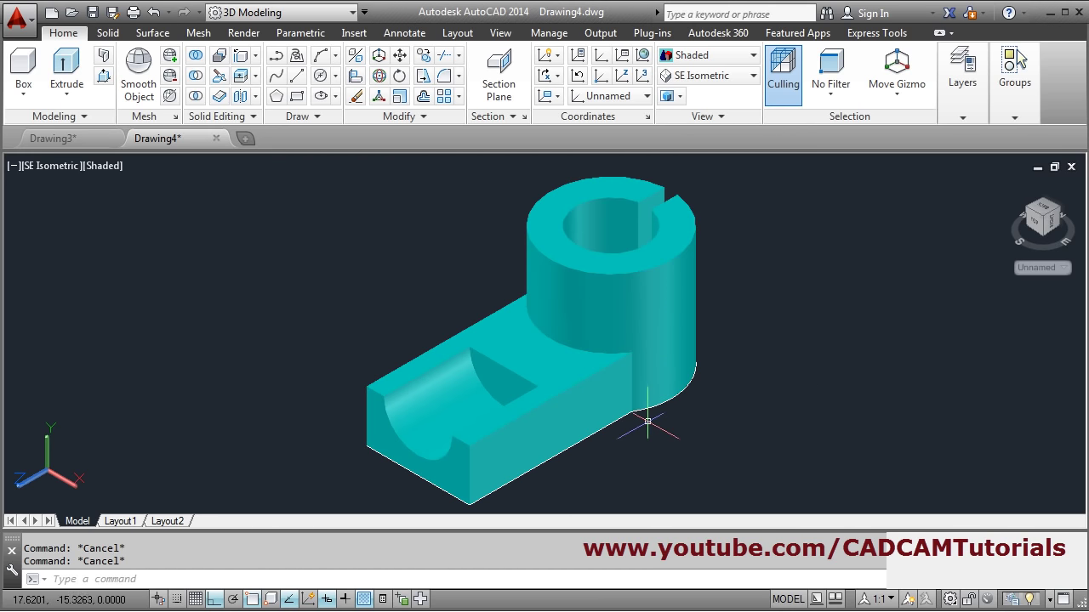
{"action": "middle_click", "coordinate": [601, 509]}
{"action": "middle_click", "coordinate": [601, 508]}
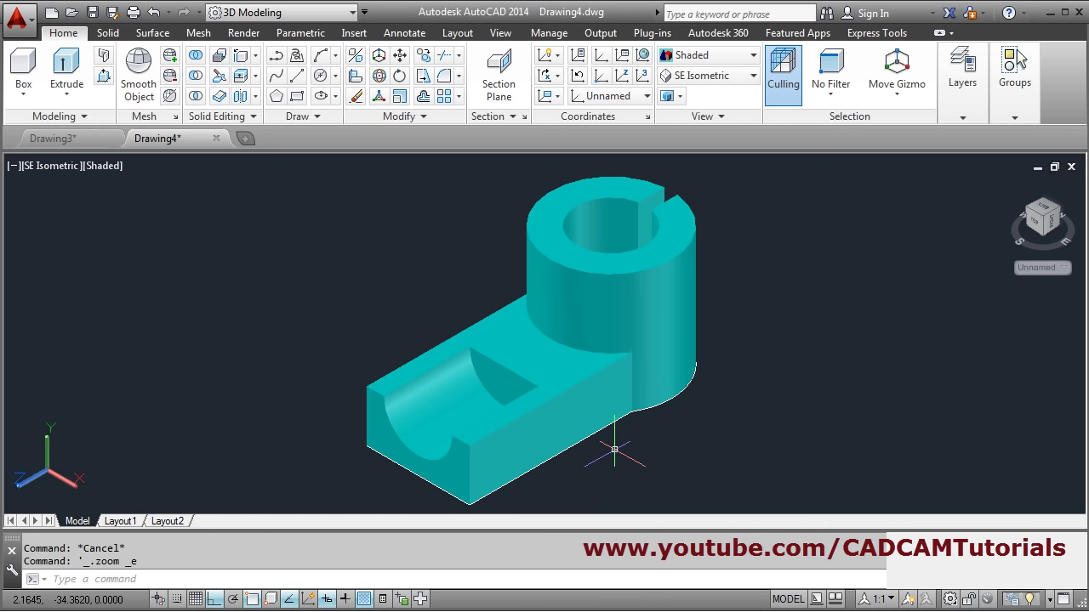